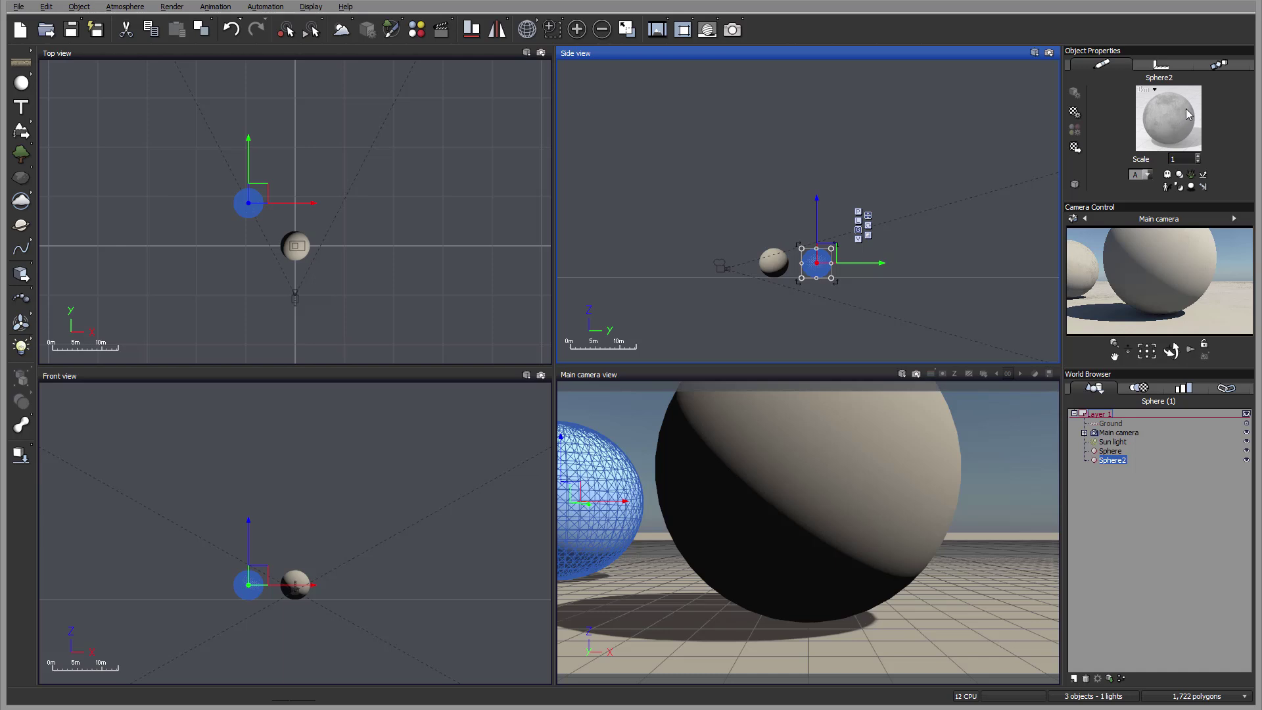
Browse Sphere2's actions and the scene's materials list, then deselect all objects.
{"action": "left_click", "coordinate": [1112, 460]}
{"action": "right_click", "coordinate": [1112, 460]}
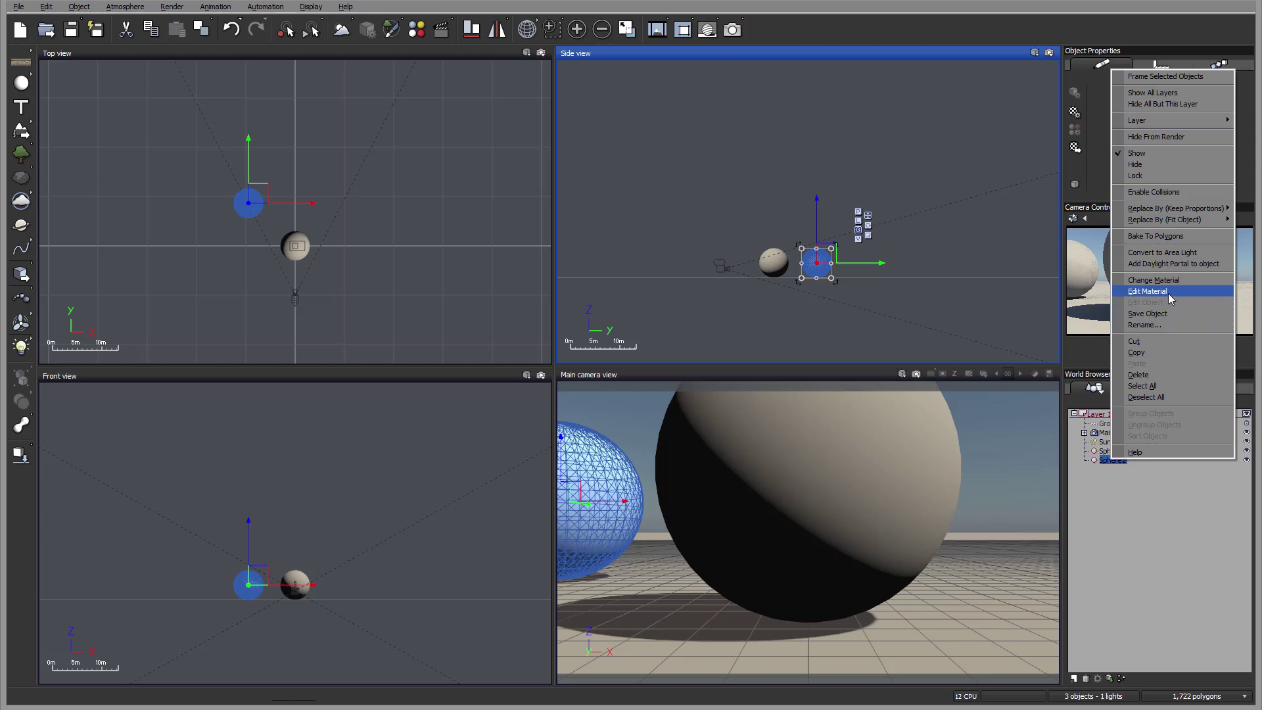
{"action": "left_click", "coordinate": [1178, 506]}
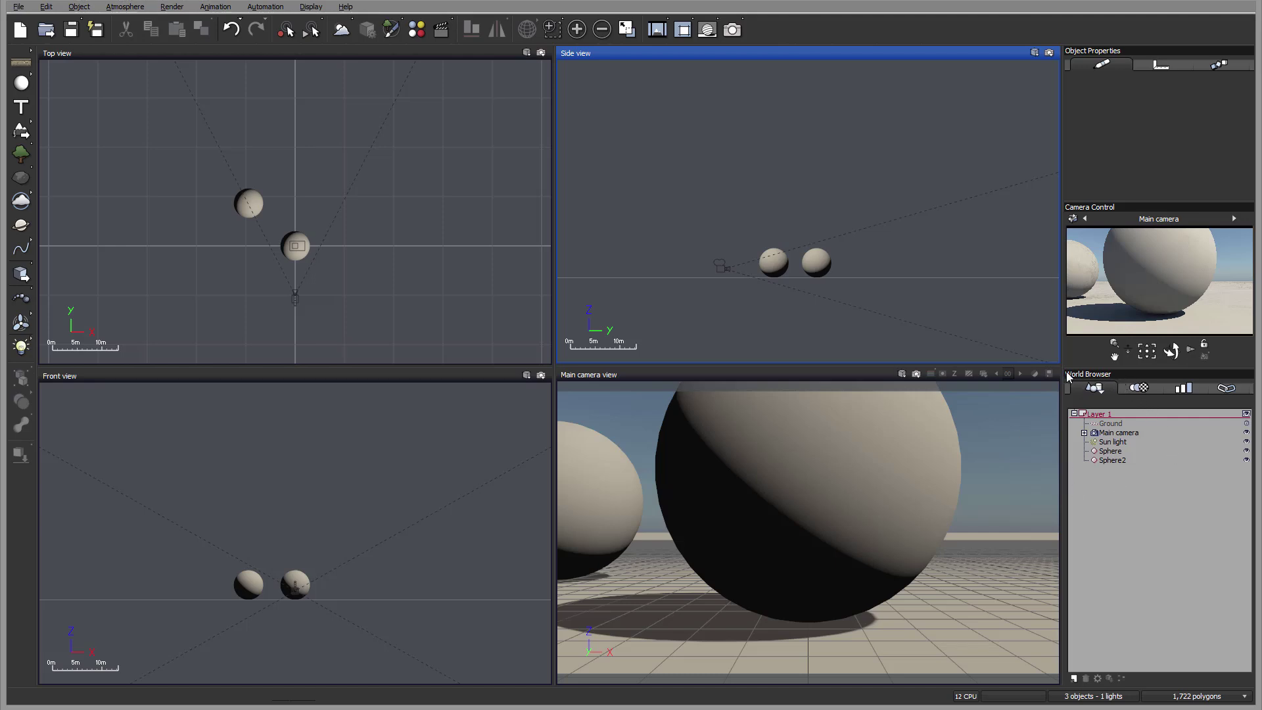
{"action": "left_click", "coordinate": [1134, 388]}
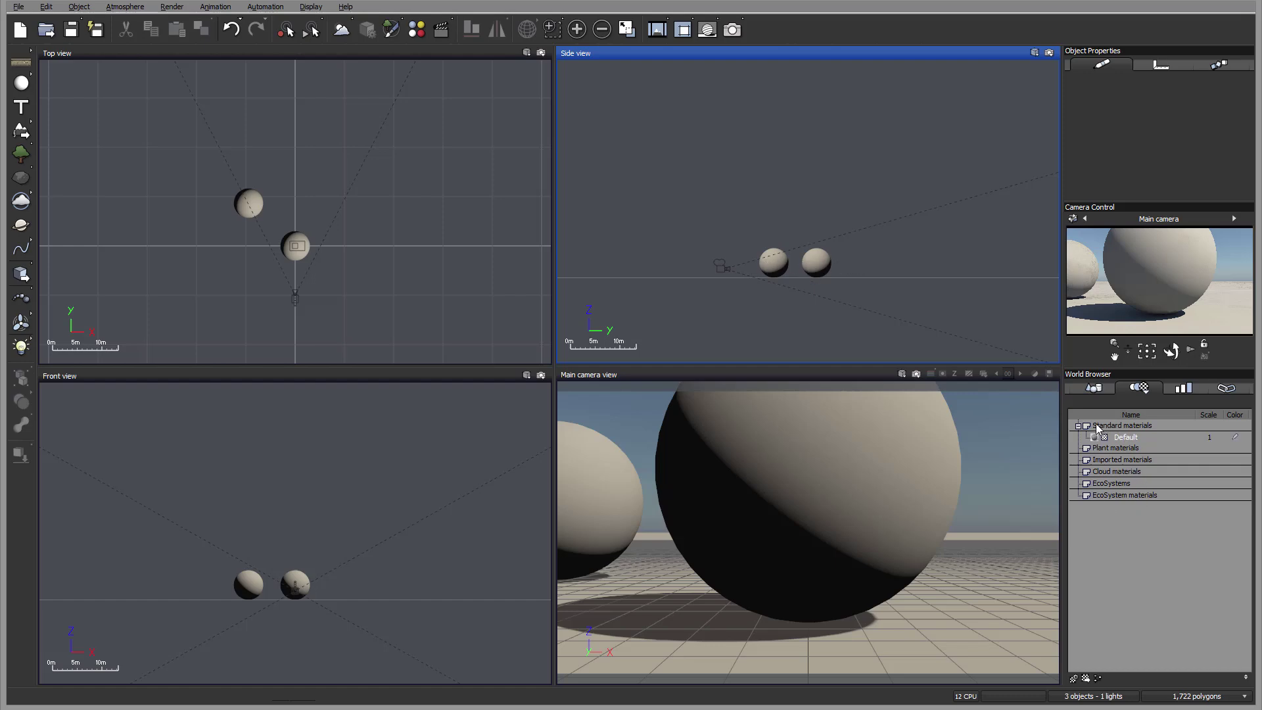
{"action": "left_click", "coordinate": [1127, 439]}
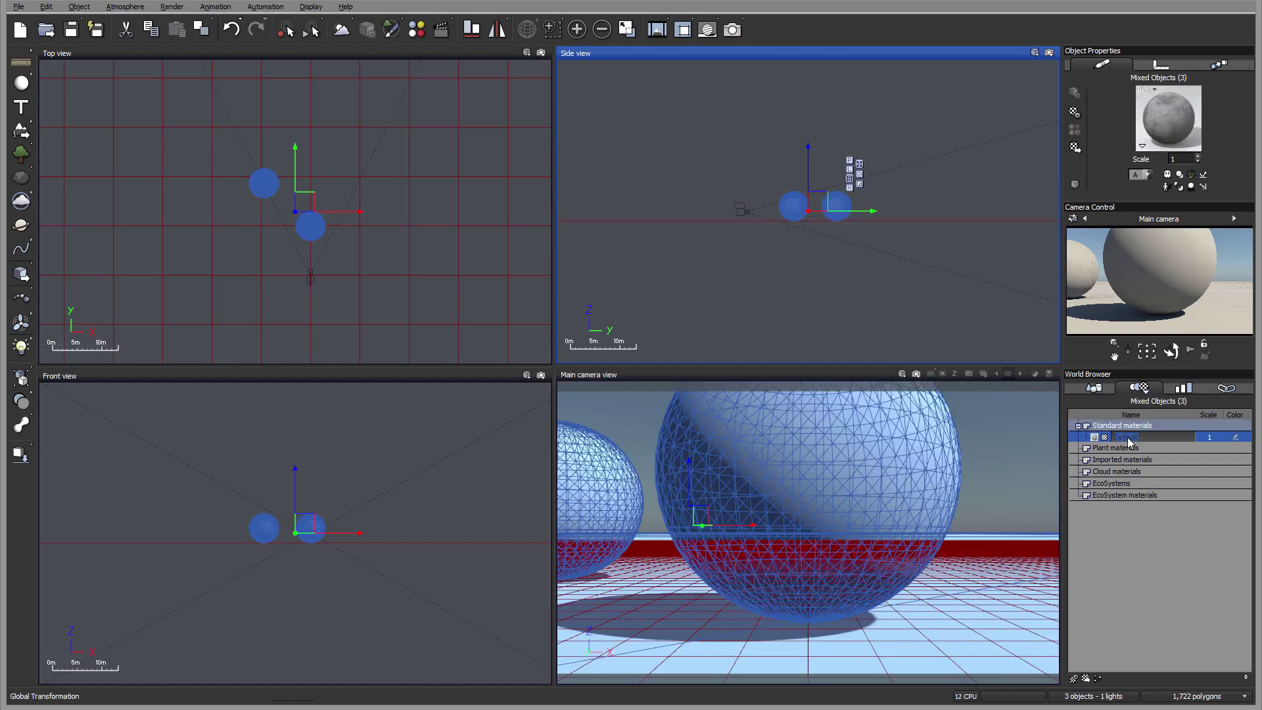
{"action": "left_click", "coordinate": [1101, 443]}
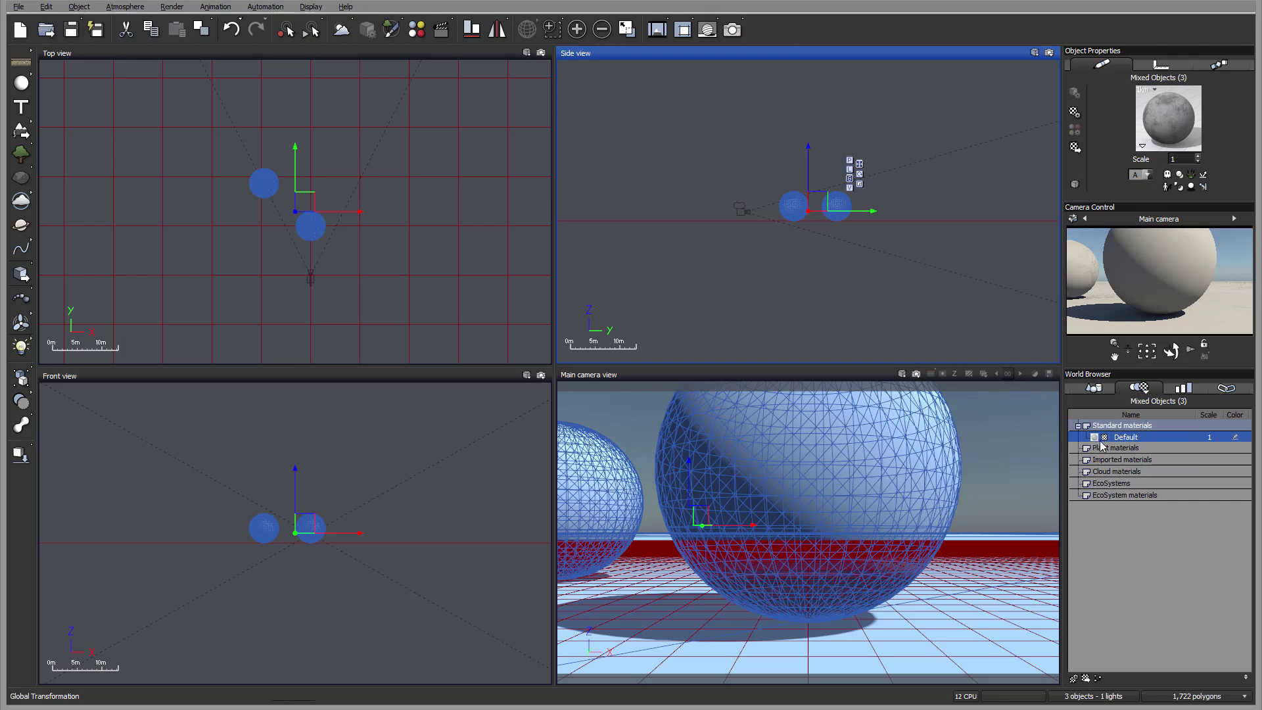
{"action": "left_click", "coordinate": [1084, 388]}
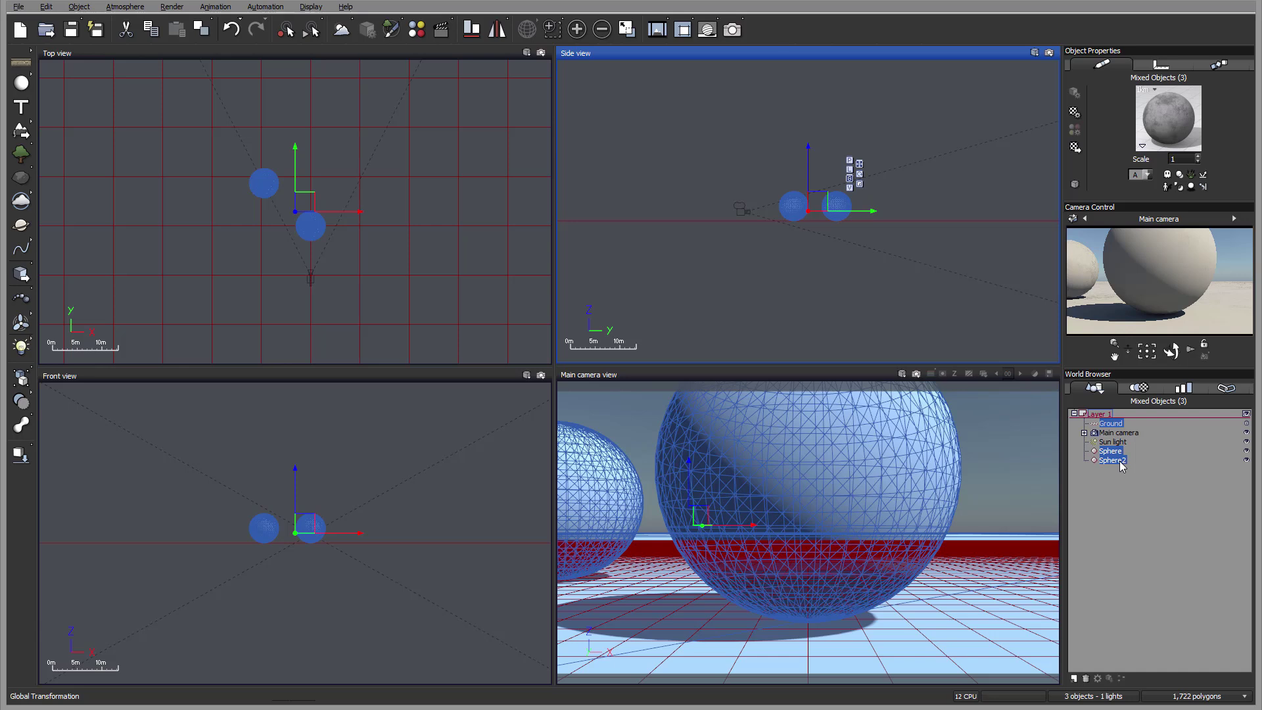
{"action": "left_click", "coordinate": [1142, 388]}
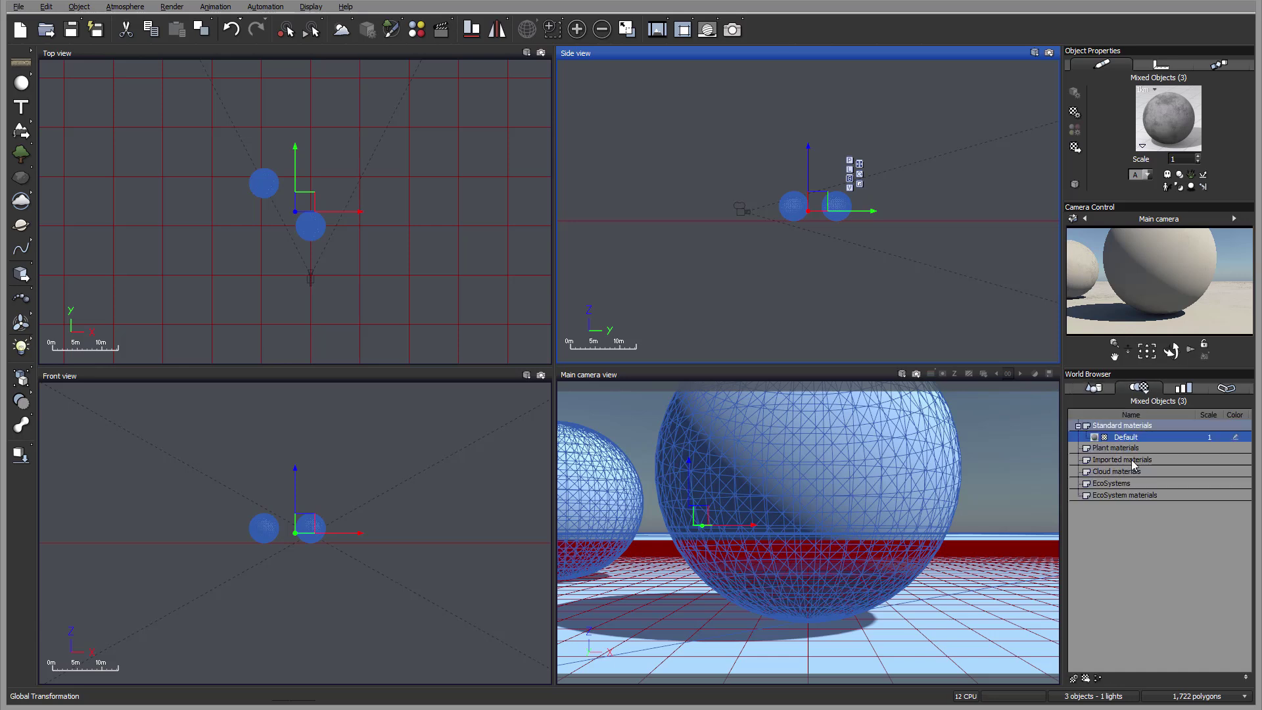
{"action": "left_click", "coordinate": [1094, 389]}
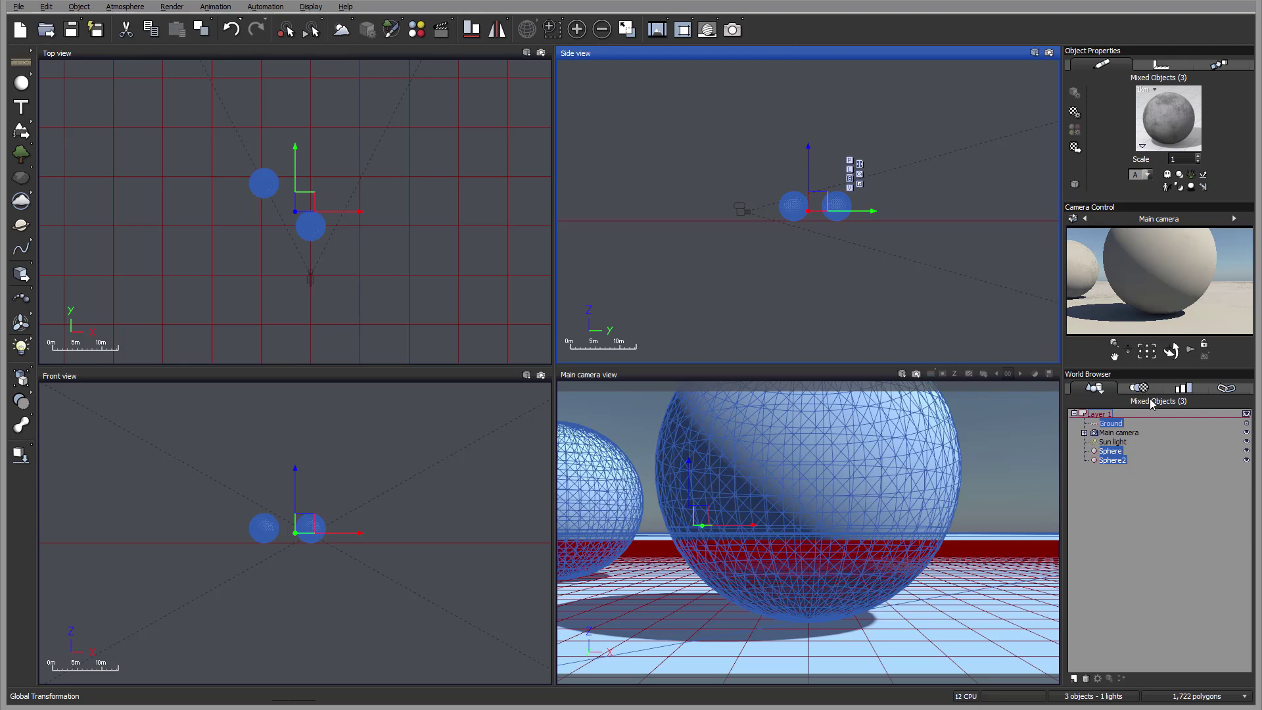
{"action": "left_click", "coordinate": [1137, 533]}
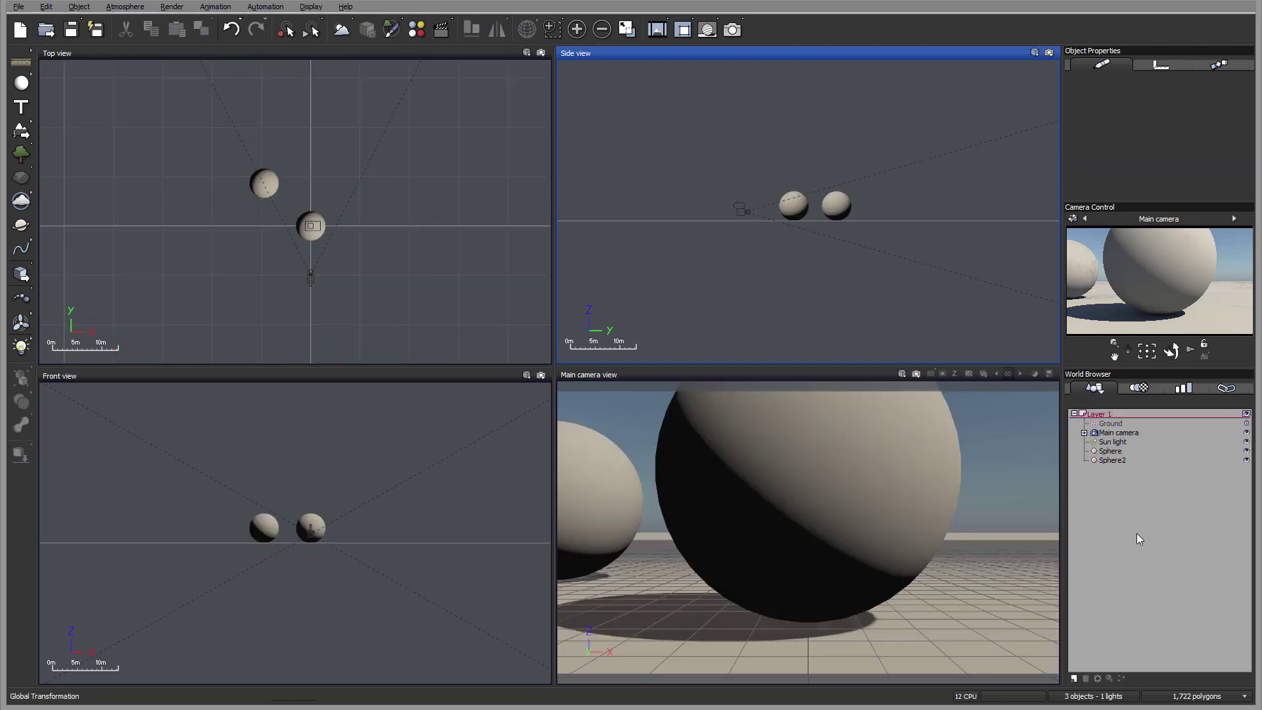
Open Edit Material on Sphere's Default material and move the Basic Material Editor into place.
{"action": "right_click_drag", "start_coordinate": [411, 174], "coordinate": [470, 184]}
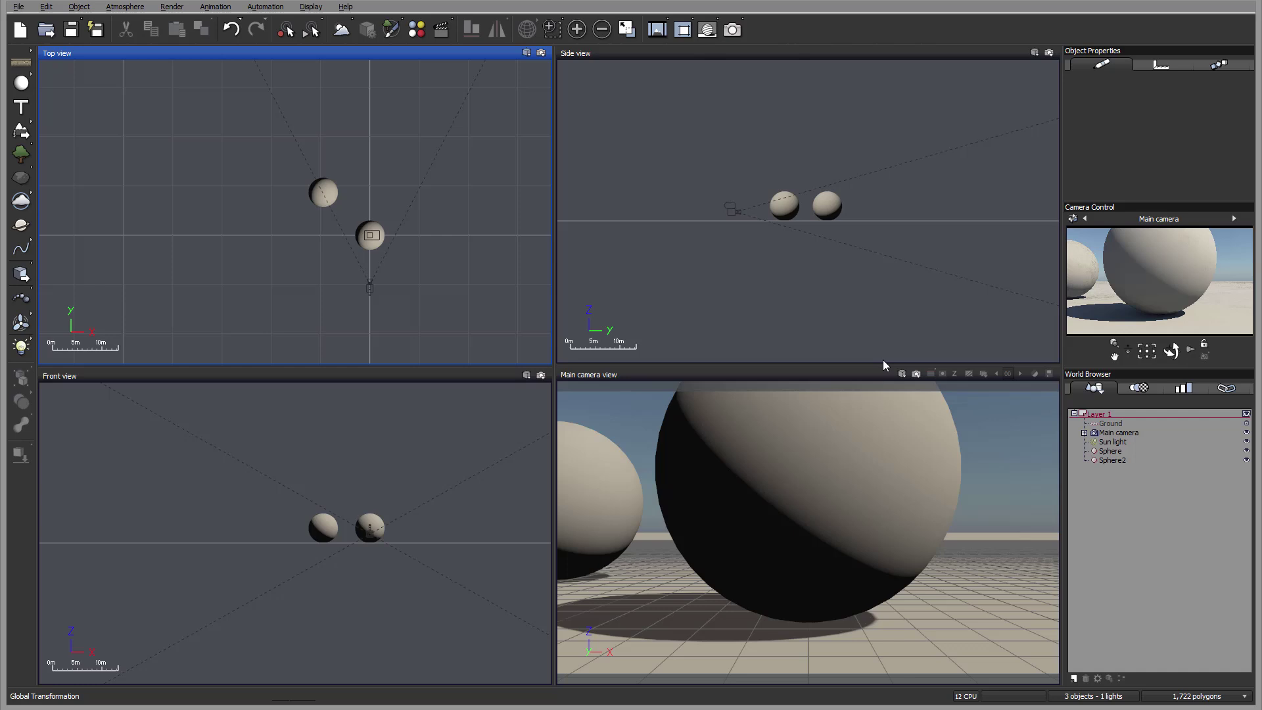
{"action": "left_click", "coordinate": [1117, 452]}
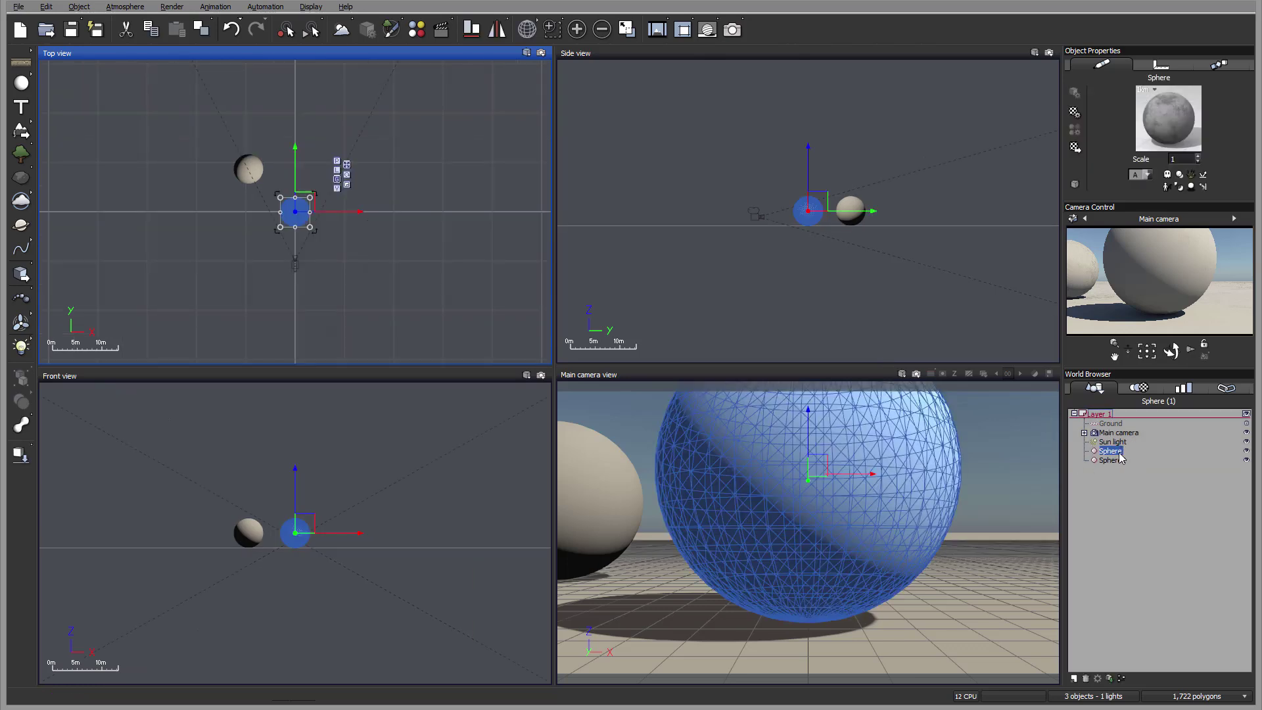
{"action": "right_click", "coordinate": [1120, 455]}
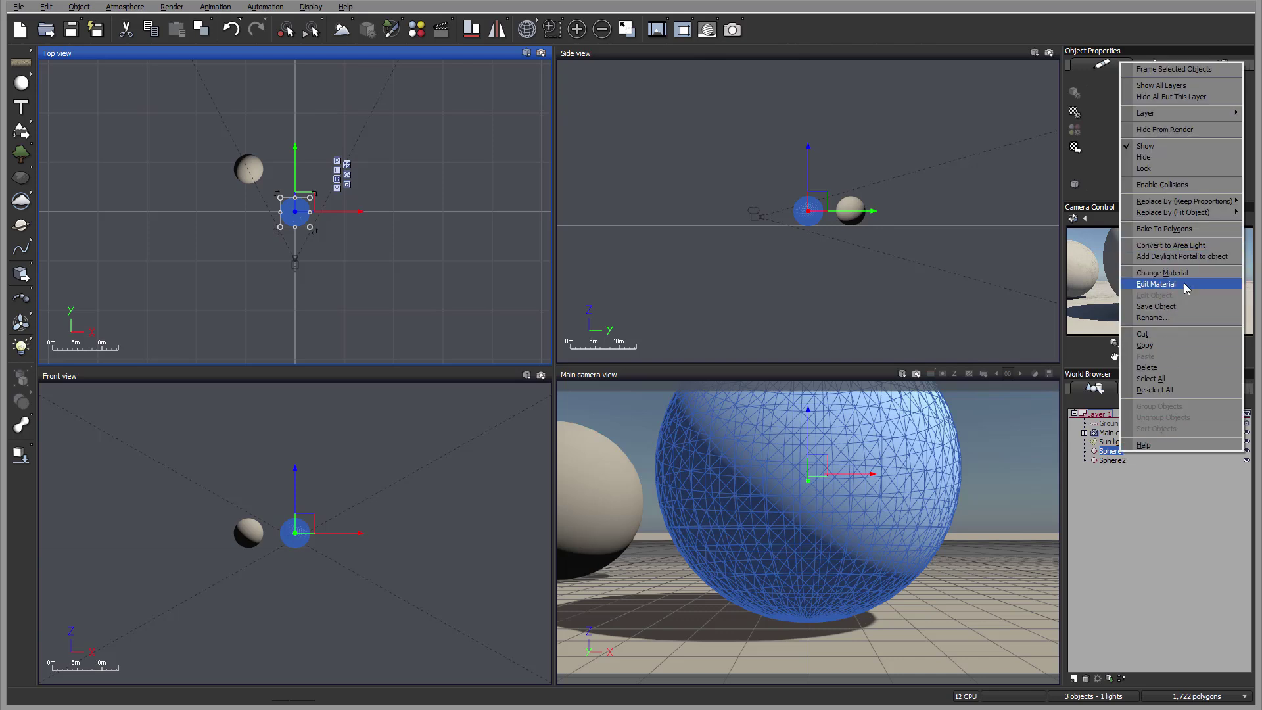
{"action": "left_click", "coordinate": [1185, 285]}
{"action": "left_click_drag", "start_coordinate": [531, 85], "coordinate": [660, 126]}
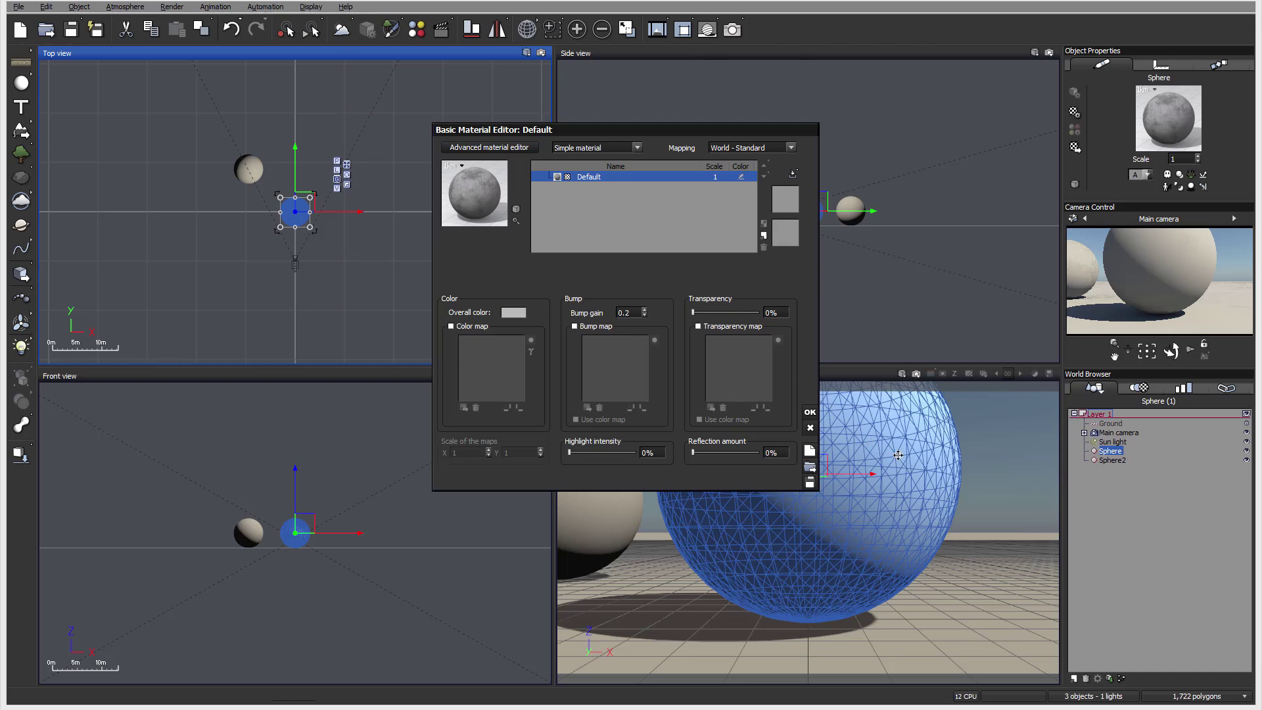
Check the material types without changing them, then display the Mapping dropdown's World and Object modes.
{"action": "left_click_drag", "start_coordinate": [555, 123], "coordinate": [529, 129]}
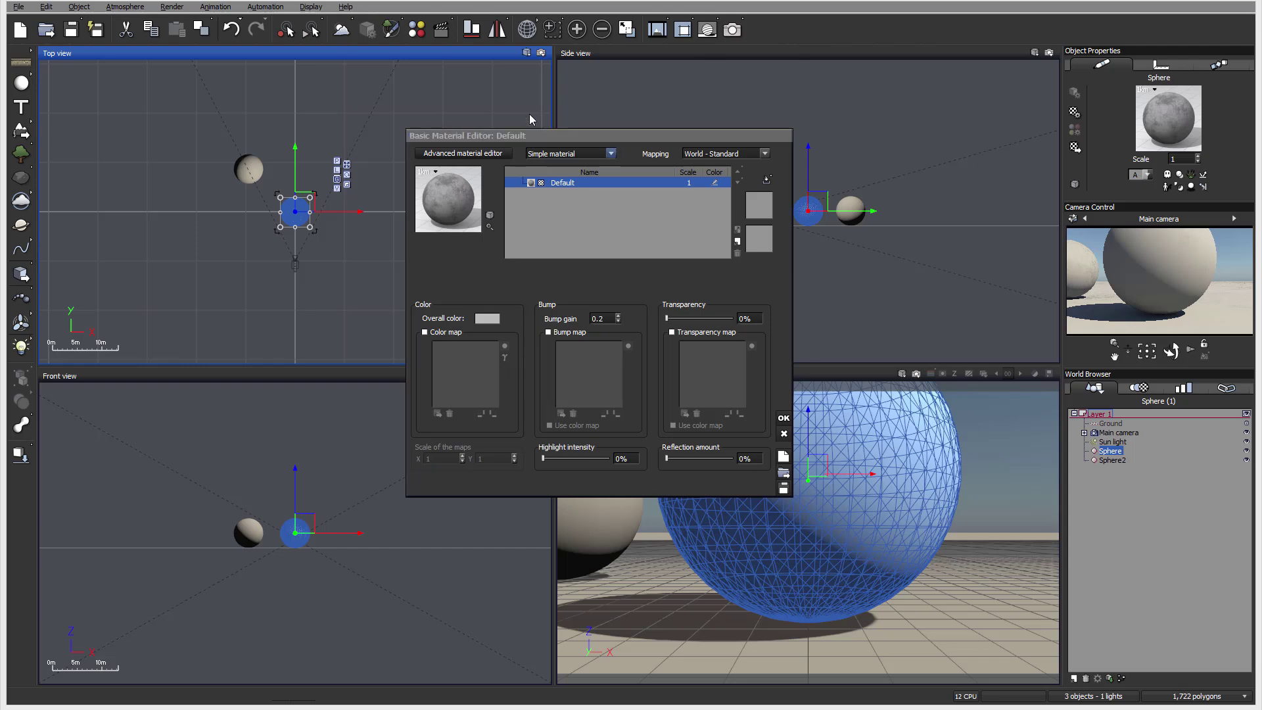
{"action": "left_click", "coordinate": [581, 153]}
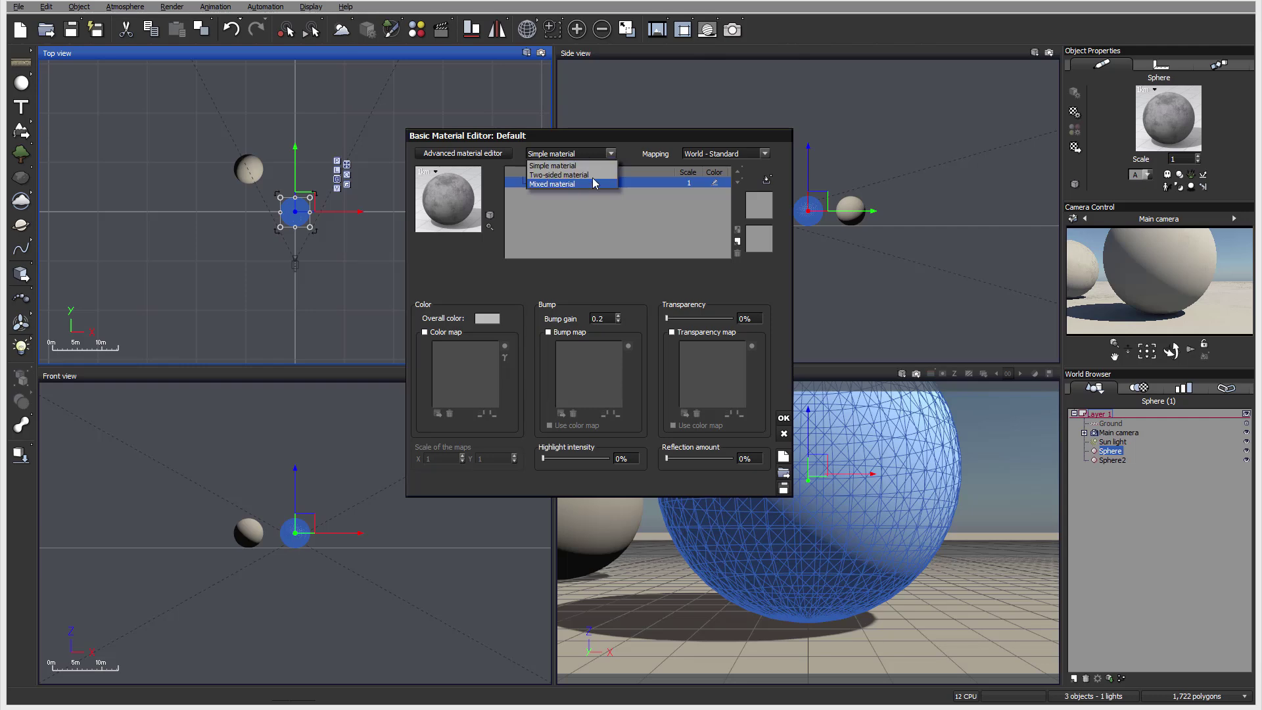
{"action": "left_click", "coordinate": [630, 141]}
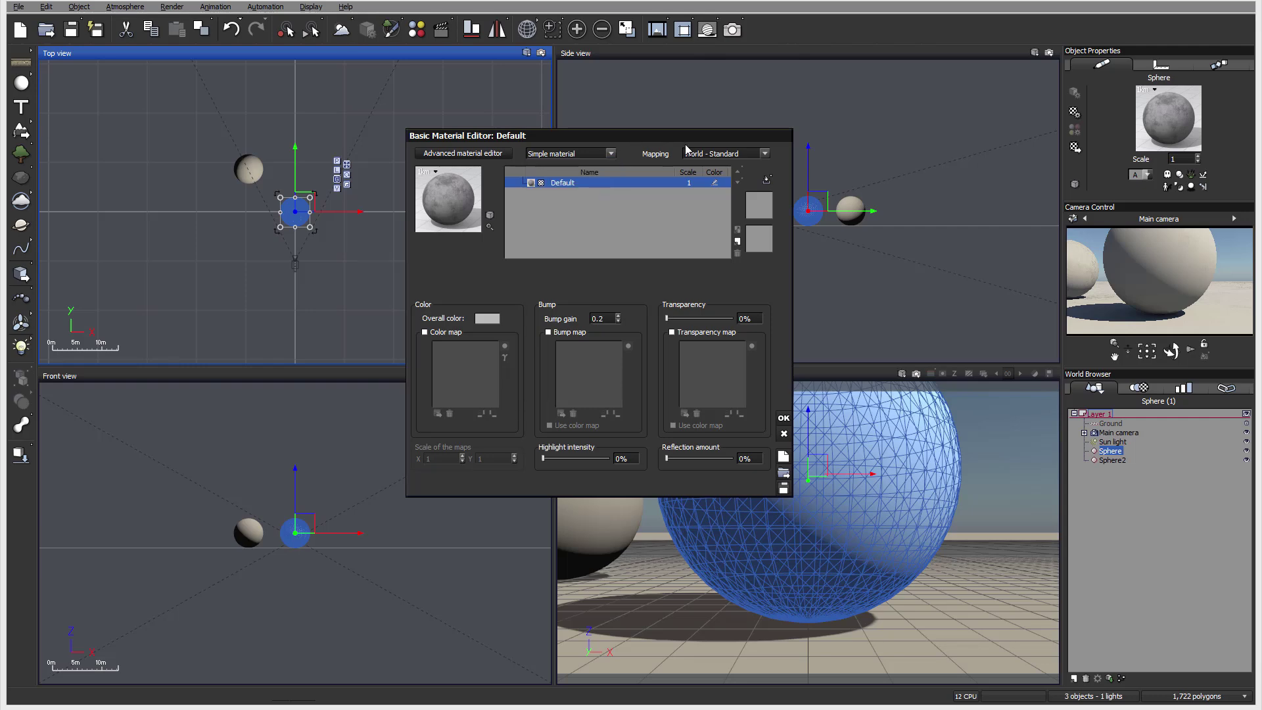
{"action": "left_click", "coordinate": [764, 154]}
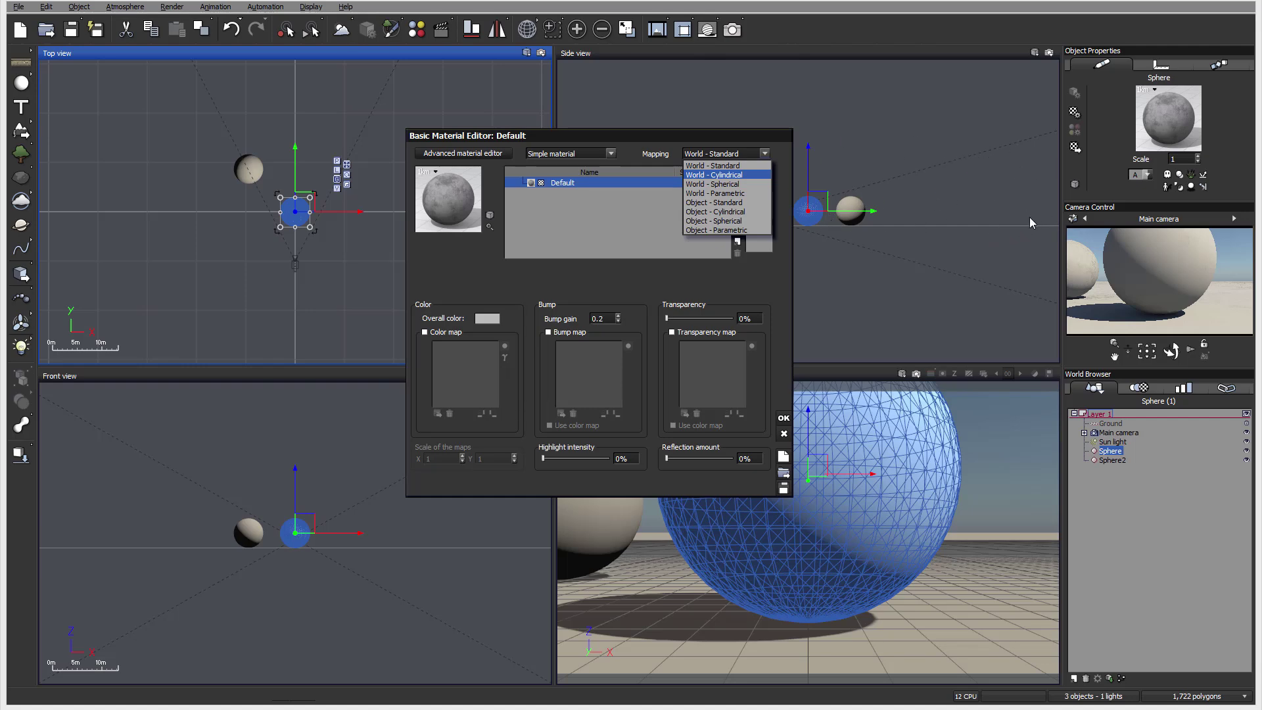
{"action": "left_click", "coordinate": [716, 137]}
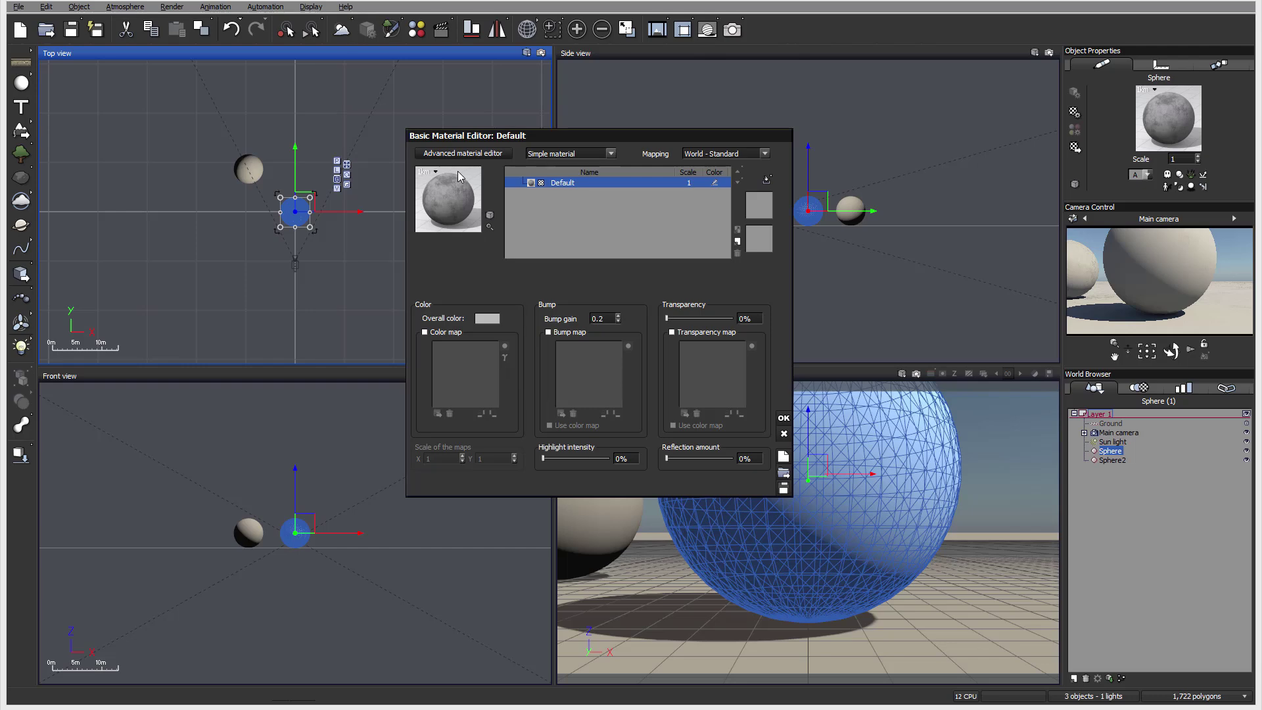
{"action": "left_click", "coordinate": [436, 172]}
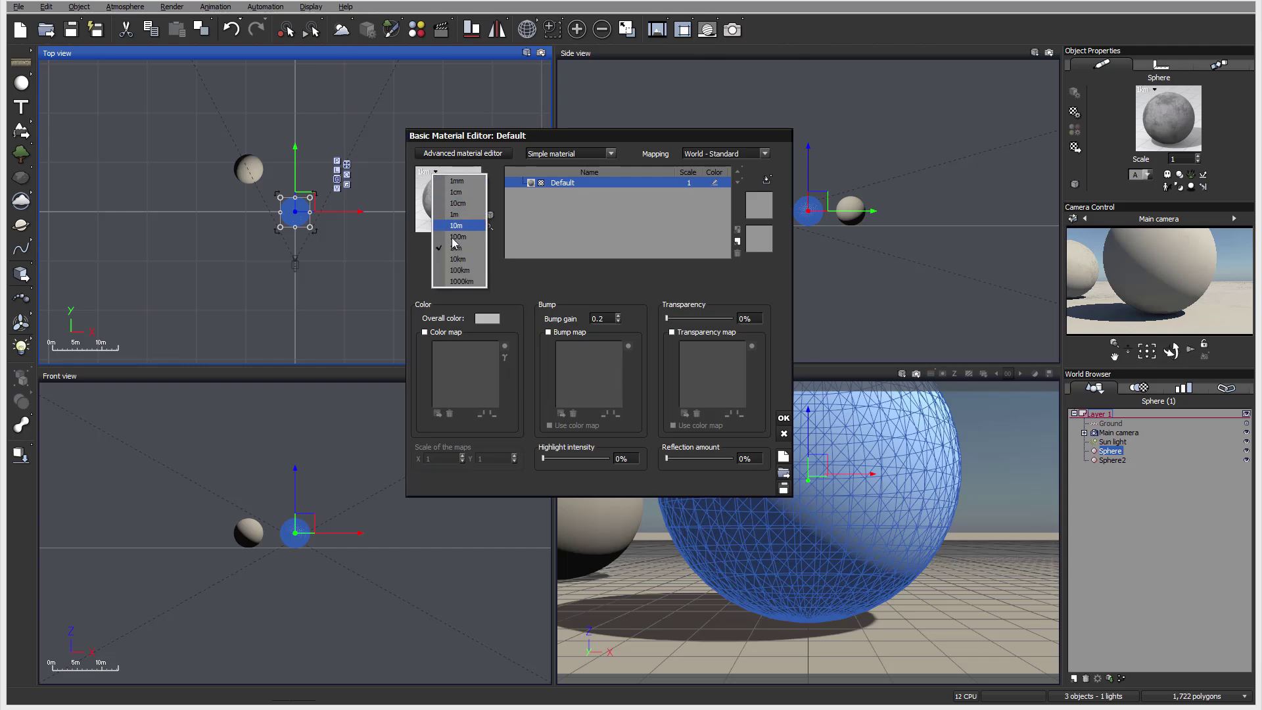
{"action": "left_click", "coordinate": [416, 265]}
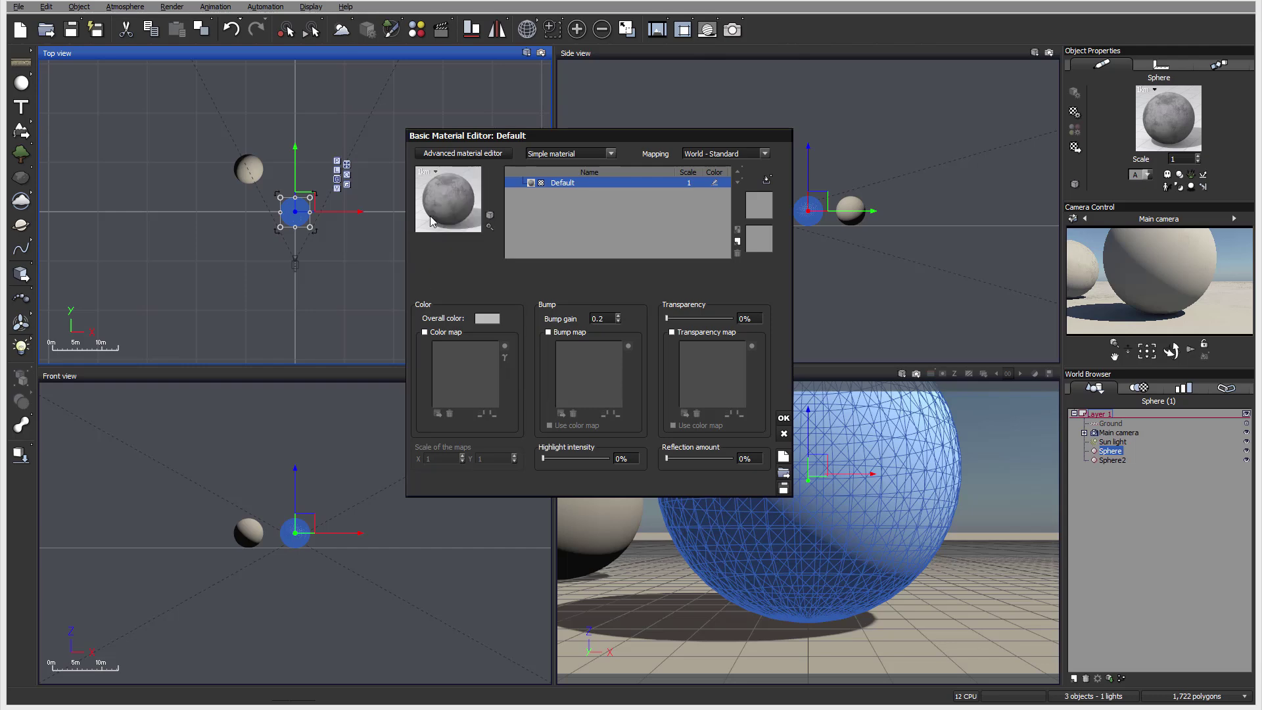
{"action": "left_click", "coordinate": [490, 226]}
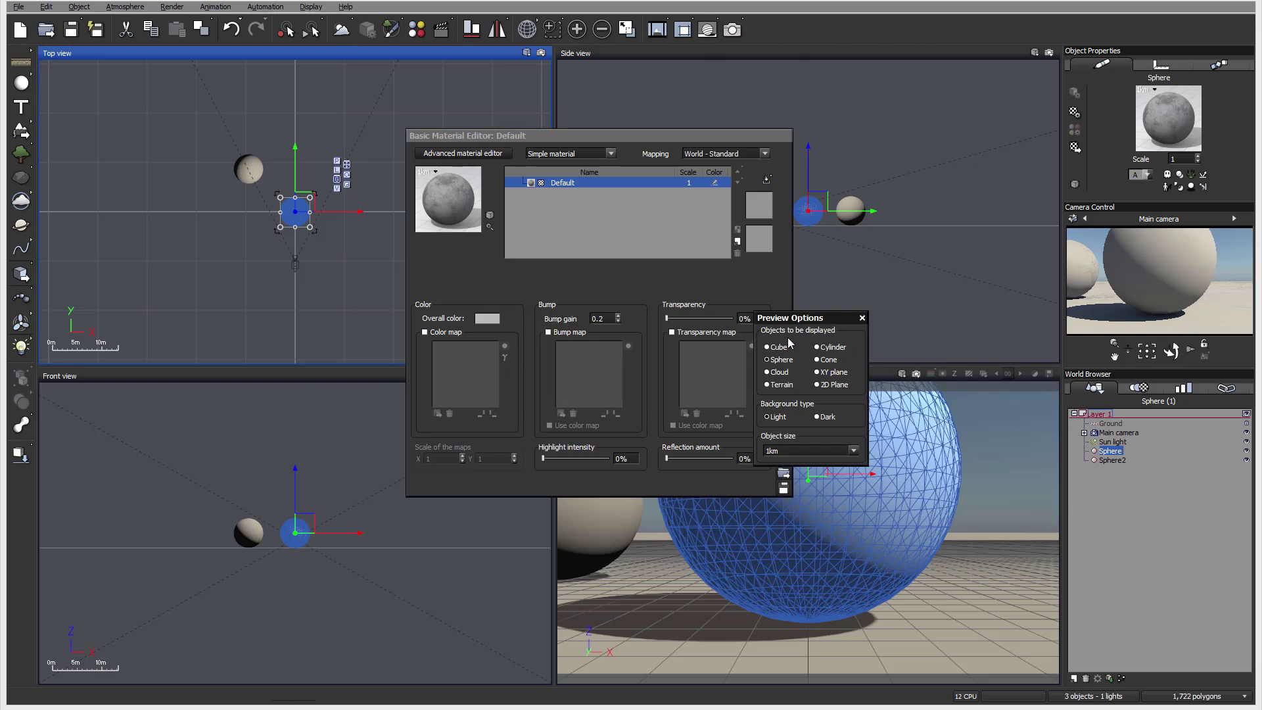
{"action": "left_click", "coordinate": [862, 318]}
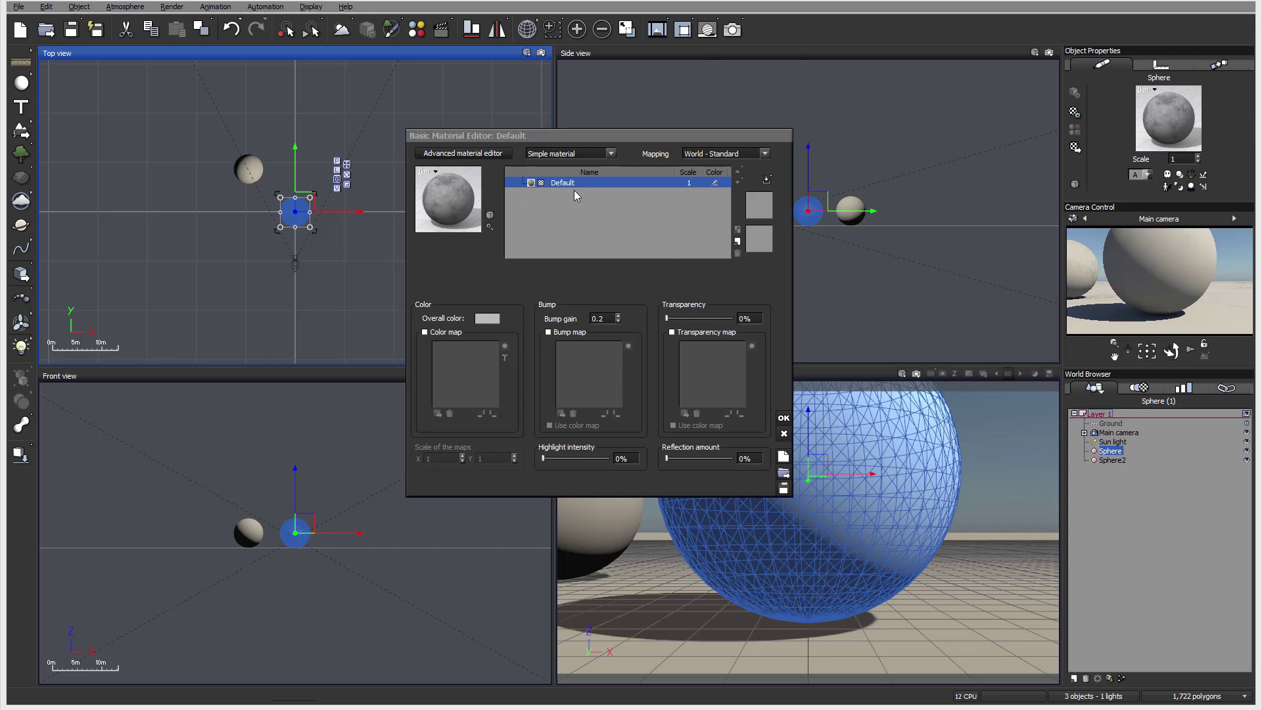
{"action": "left_click", "coordinate": [681, 184]}
{"action": "double_click", "coordinate": [532, 184]}
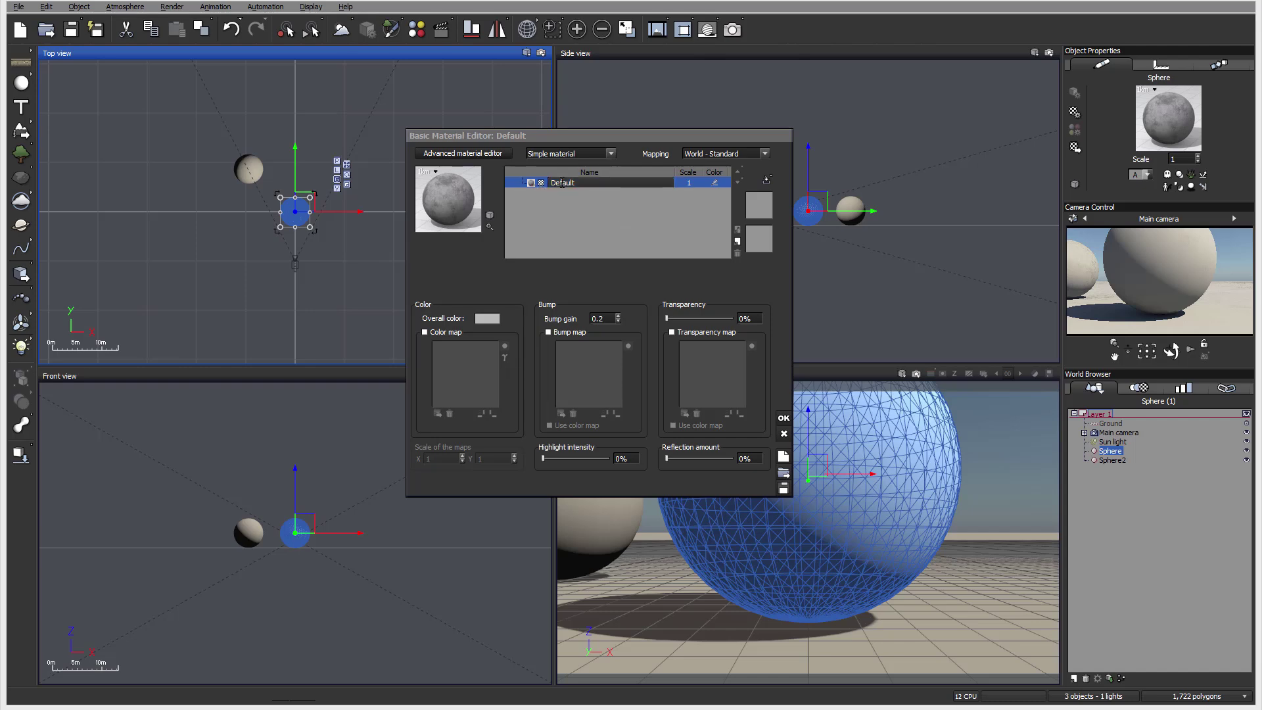
{"action": "key", "text": "Tab"}
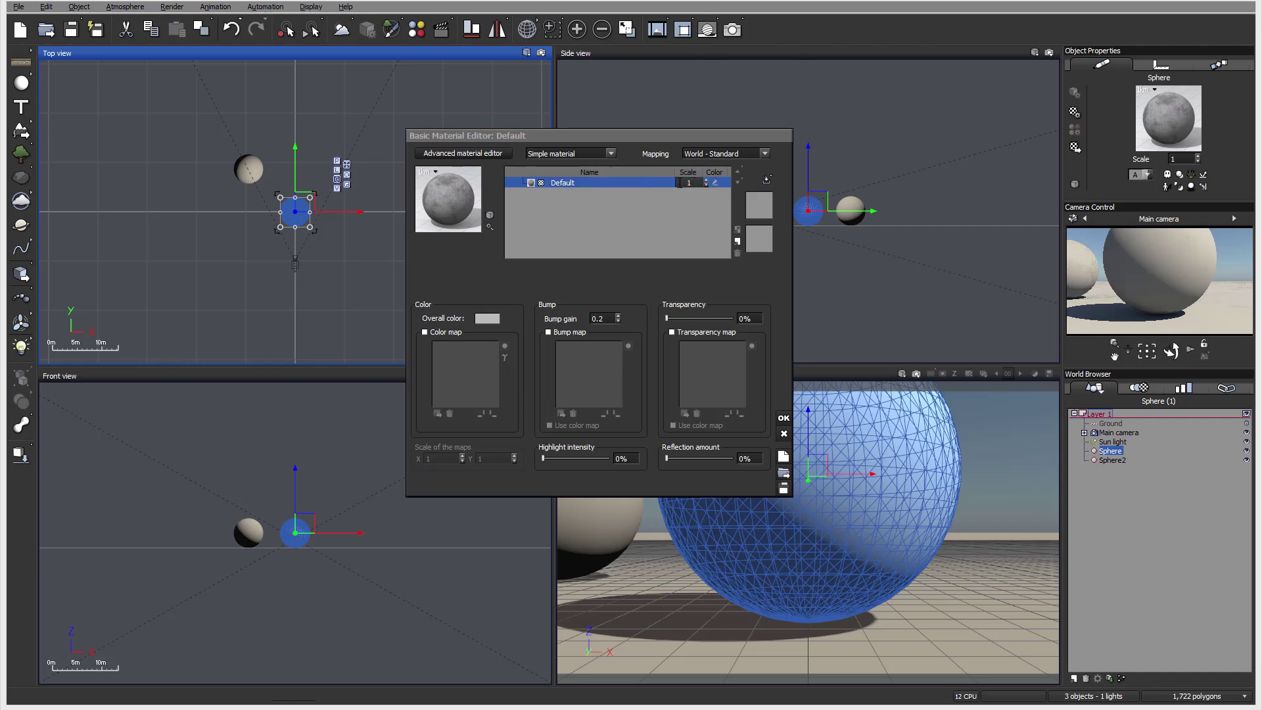
{"action": "key", "text": "Return"}
{"action": "left_click", "coordinate": [717, 184]}
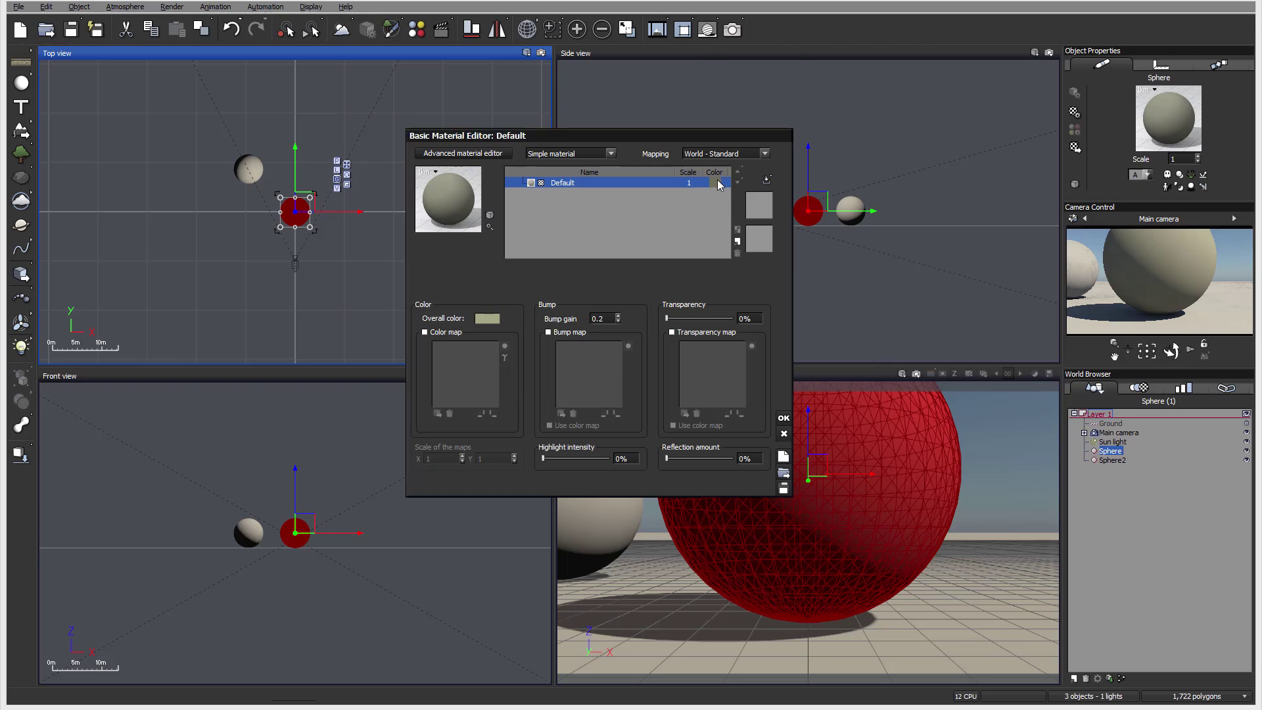
{"action": "left_click", "coordinate": [719, 185]}
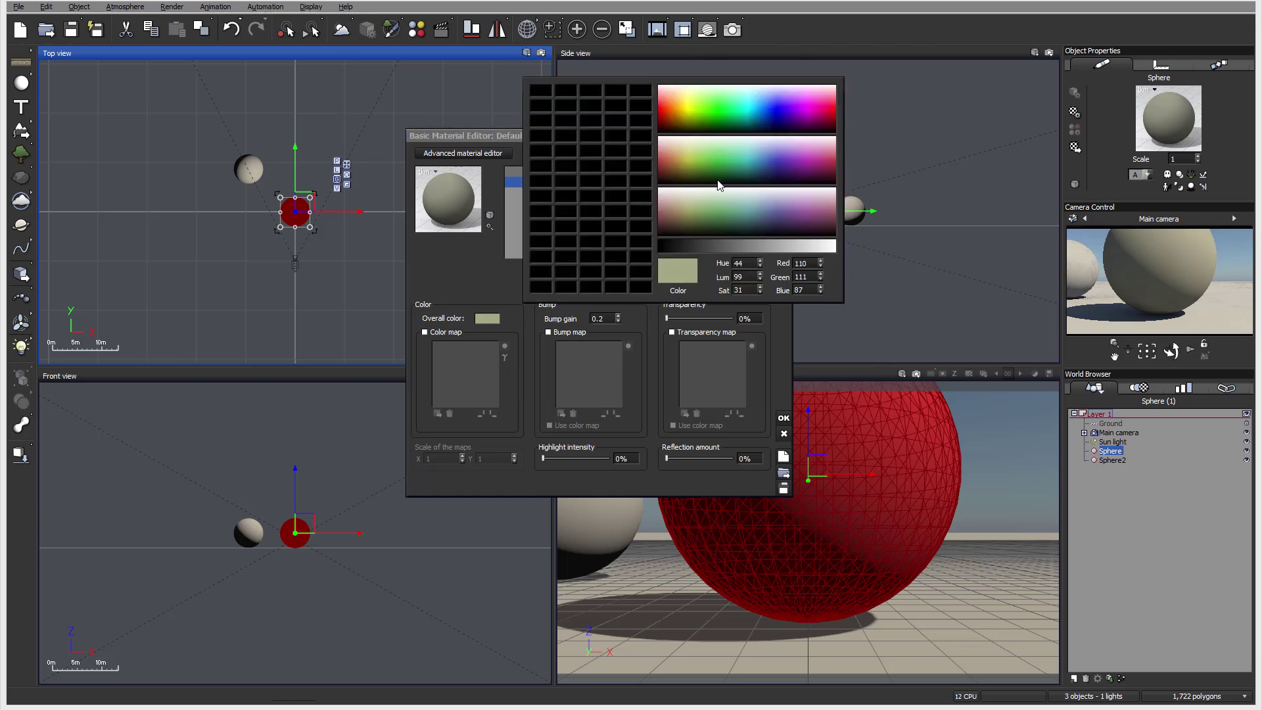
{"action": "left_click", "coordinate": [699, 108]}
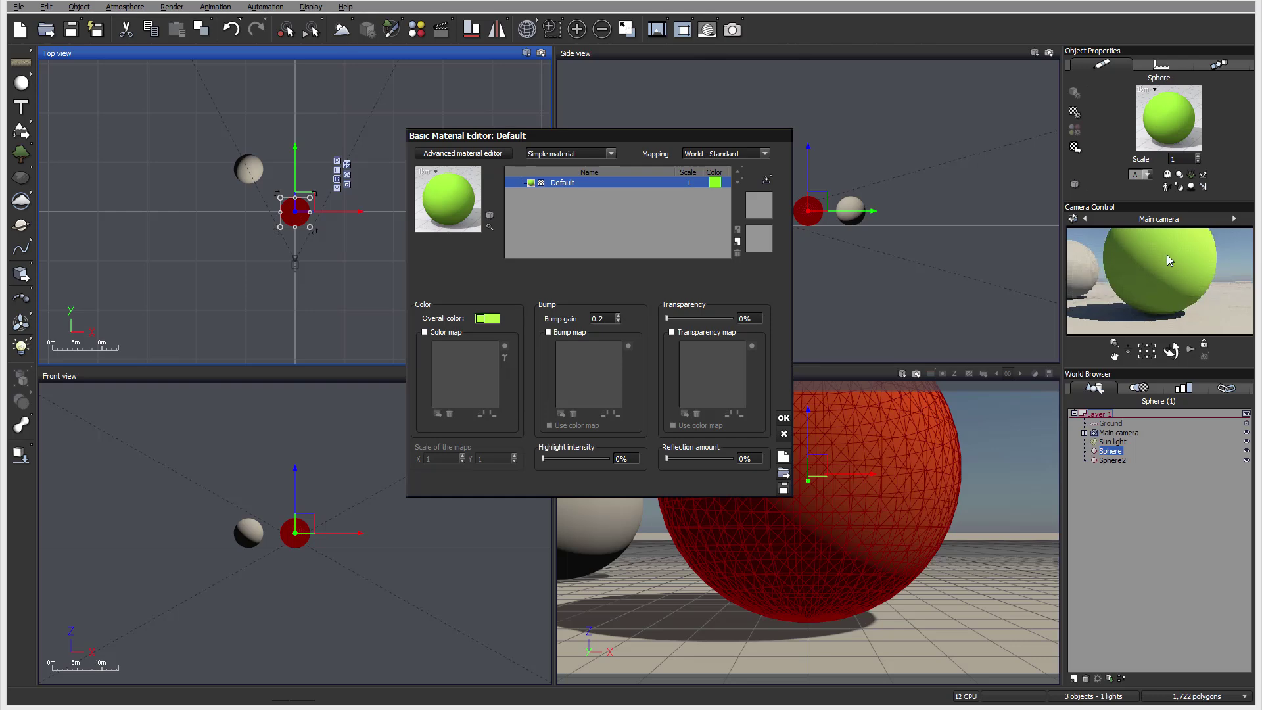
{"action": "left_click", "coordinate": [715, 183]}
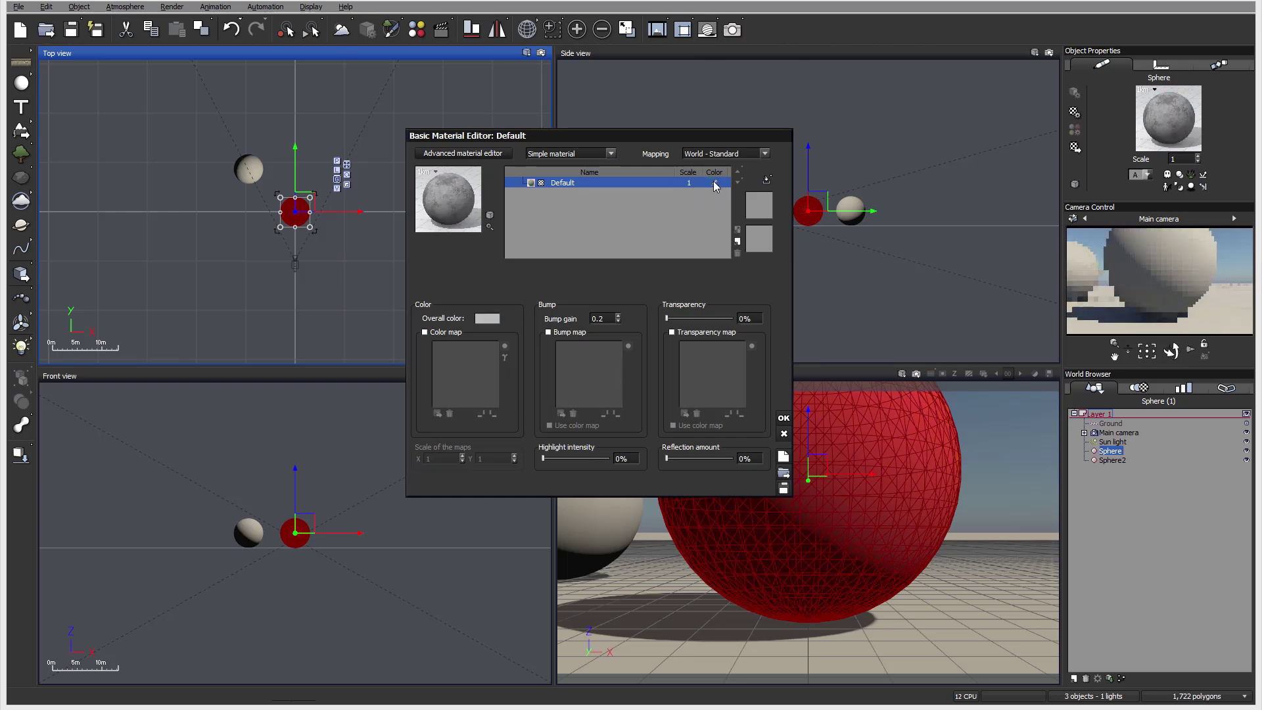
{"action": "left_click", "coordinate": [716, 185]}
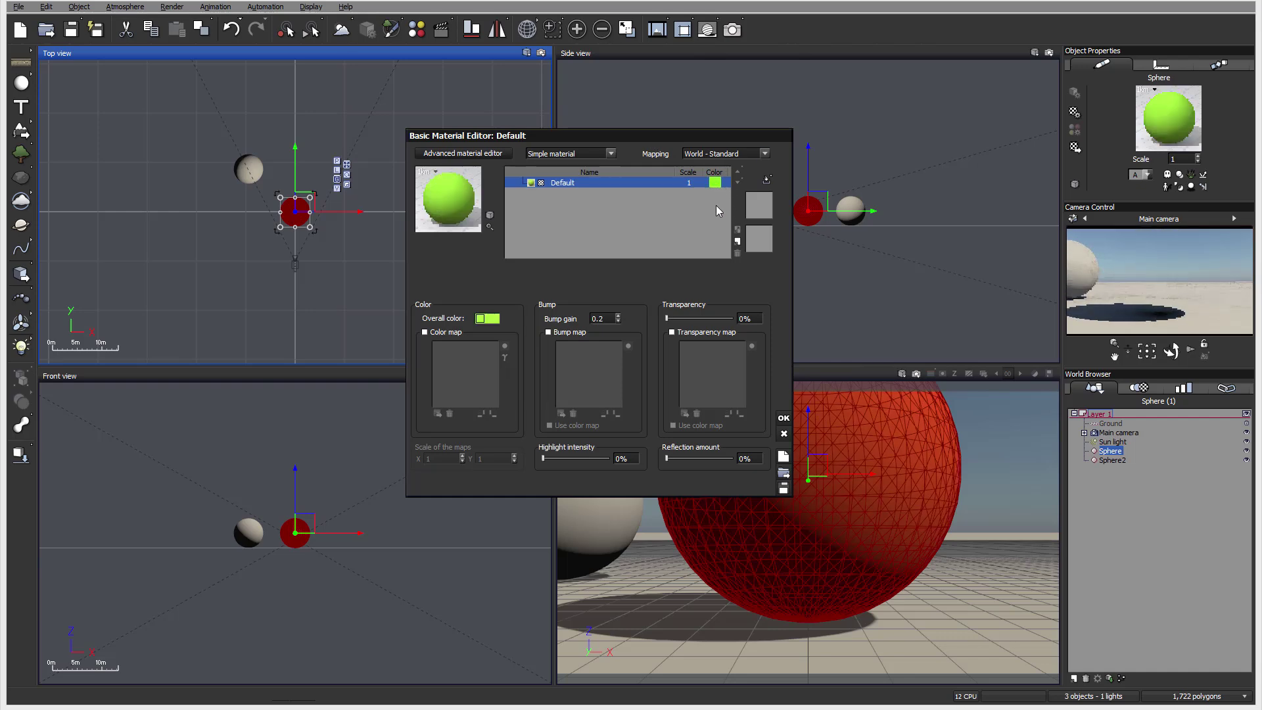
{"action": "left_click", "coordinate": [716, 184]}
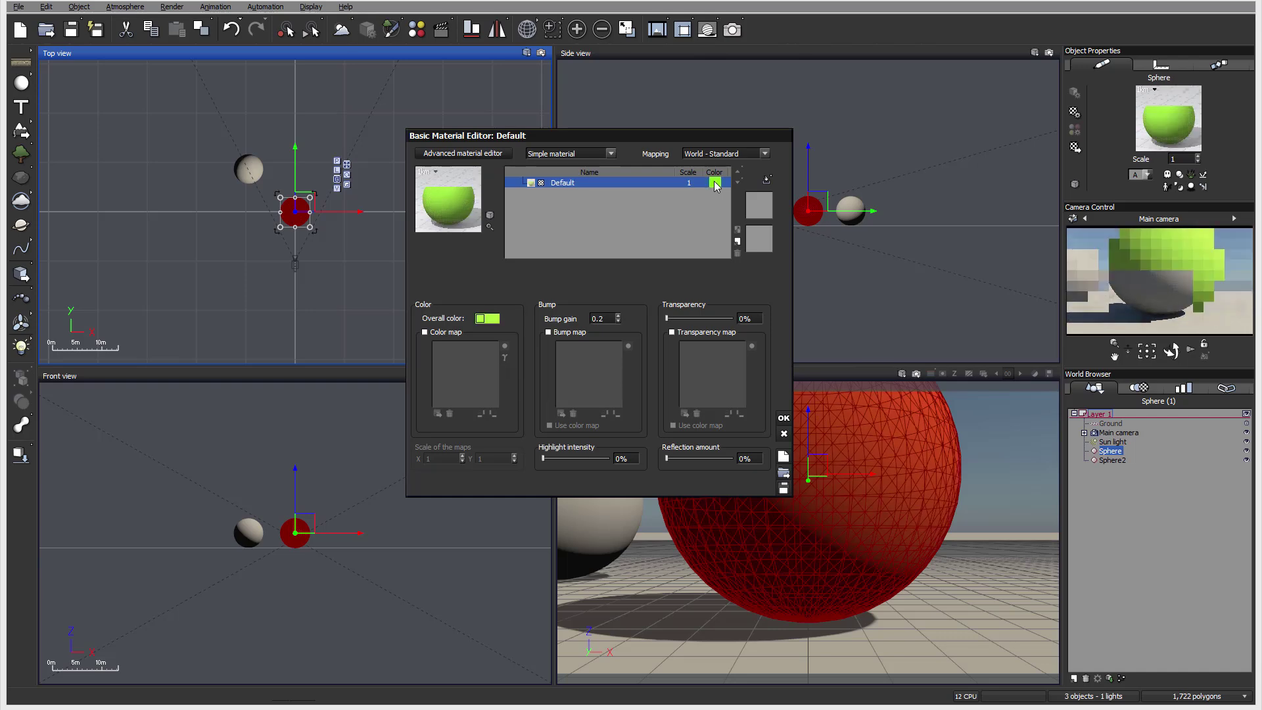
{"action": "left_click", "coordinate": [716, 184]}
{"action": "left_click_drag", "start_coordinate": [715, 187], "coordinate": [668, 105]}
{"action": "left_click", "coordinate": [716, 184]}
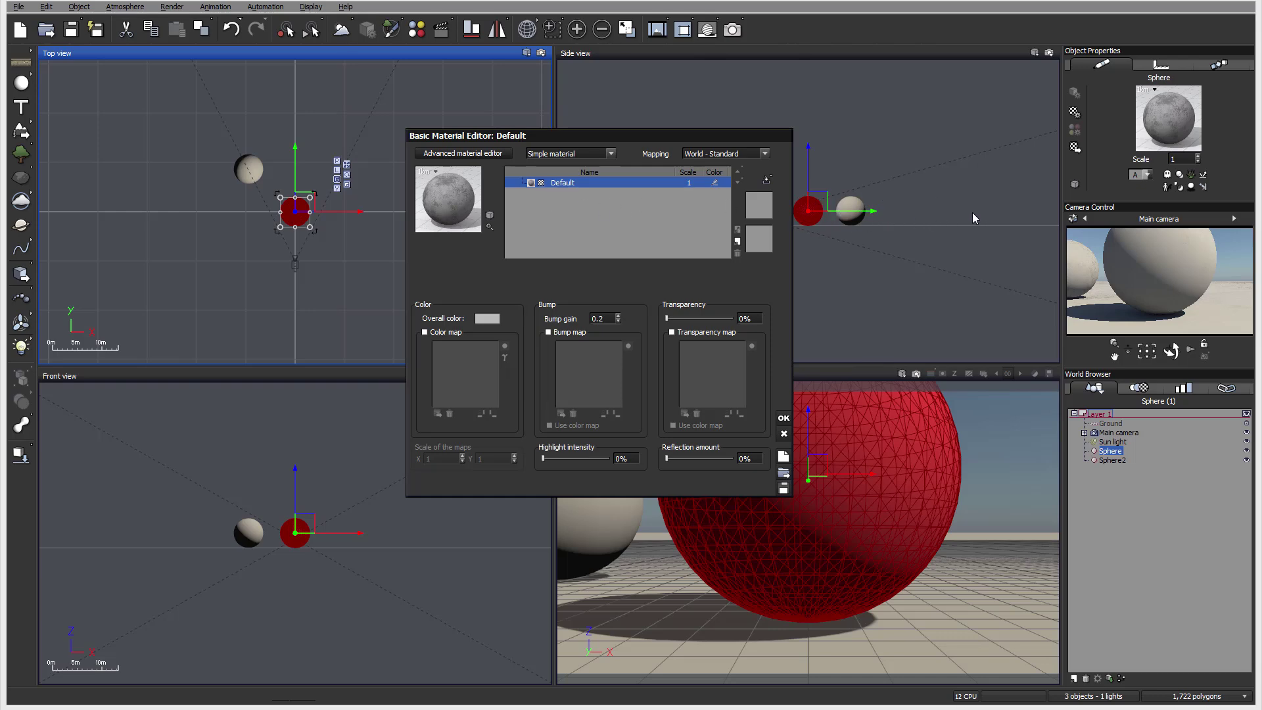
{"action": "left_click", "coordinate": [689, 188]}
{"action": "key", "text": "Return"}
{"action": "right_click", "coordinate": [1073, 308]}
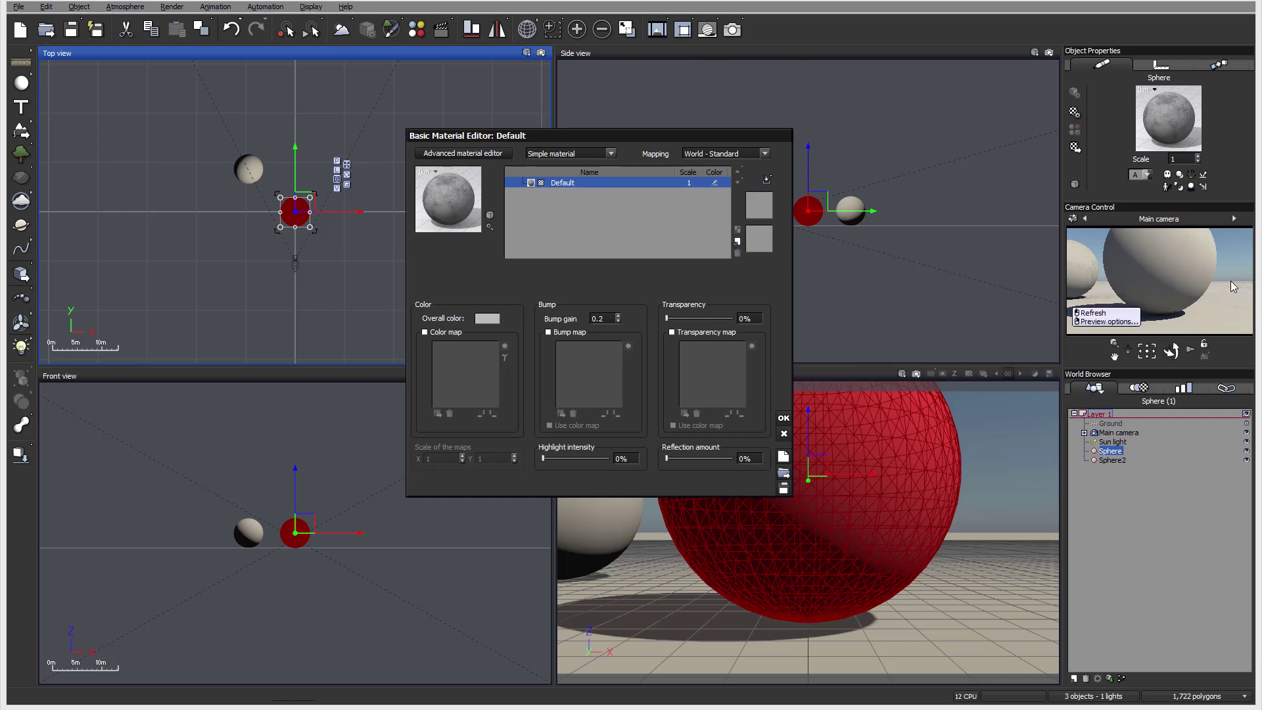
{"action": "left_click", "coordinate": [688, 236]}
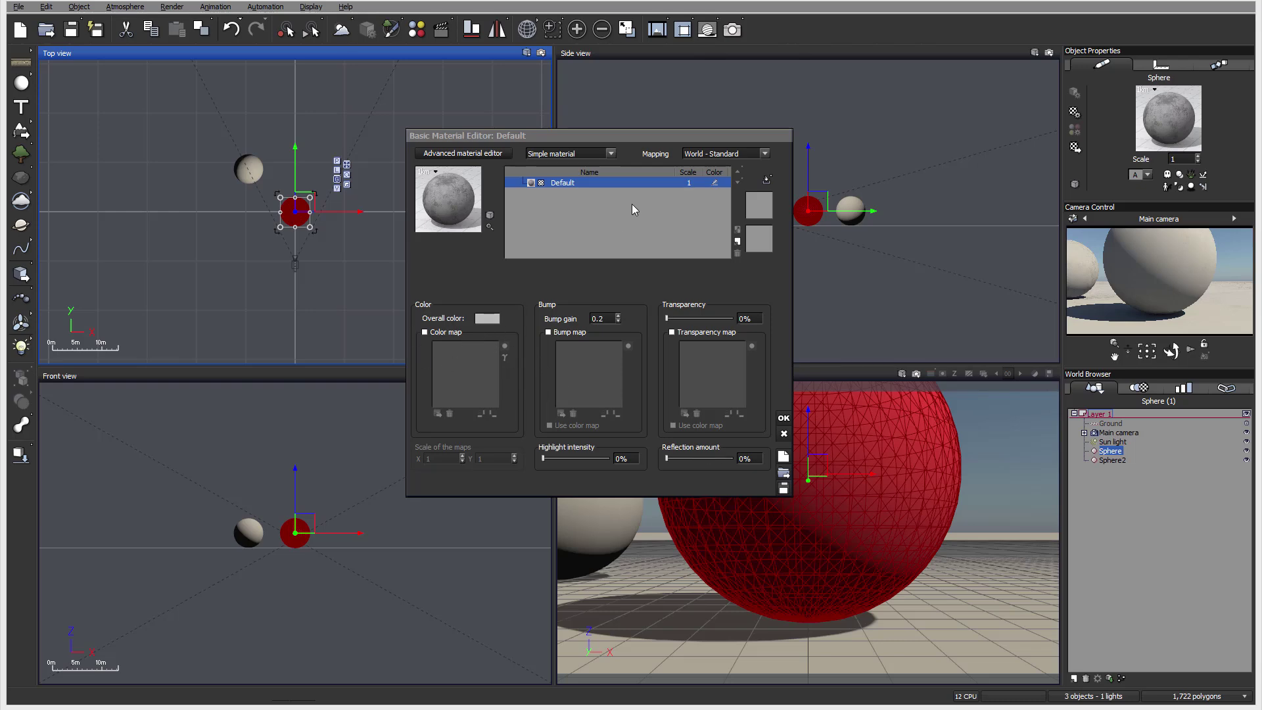
Add a New Layer to the Default material, colour it orange and enable its bump map.
{"action": "left_click", "coordinate": [549, 182]}
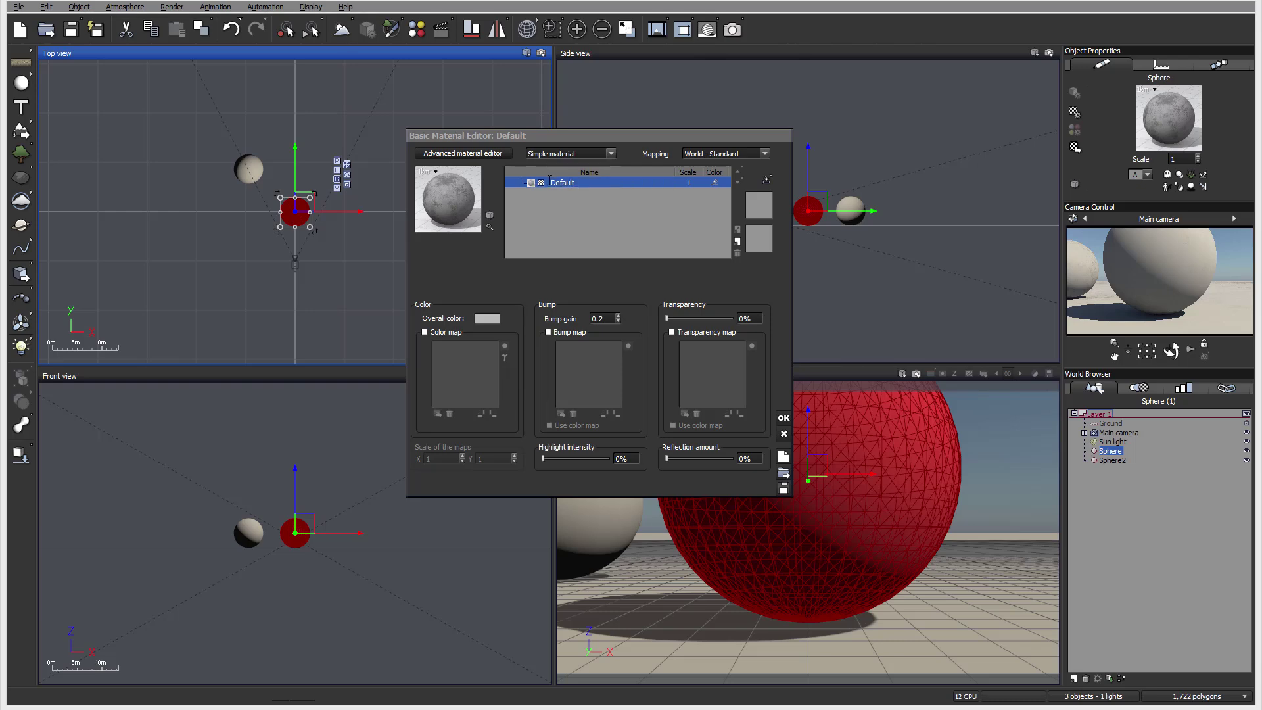
{"action": "left_click", "coordinate": [738, 241]}
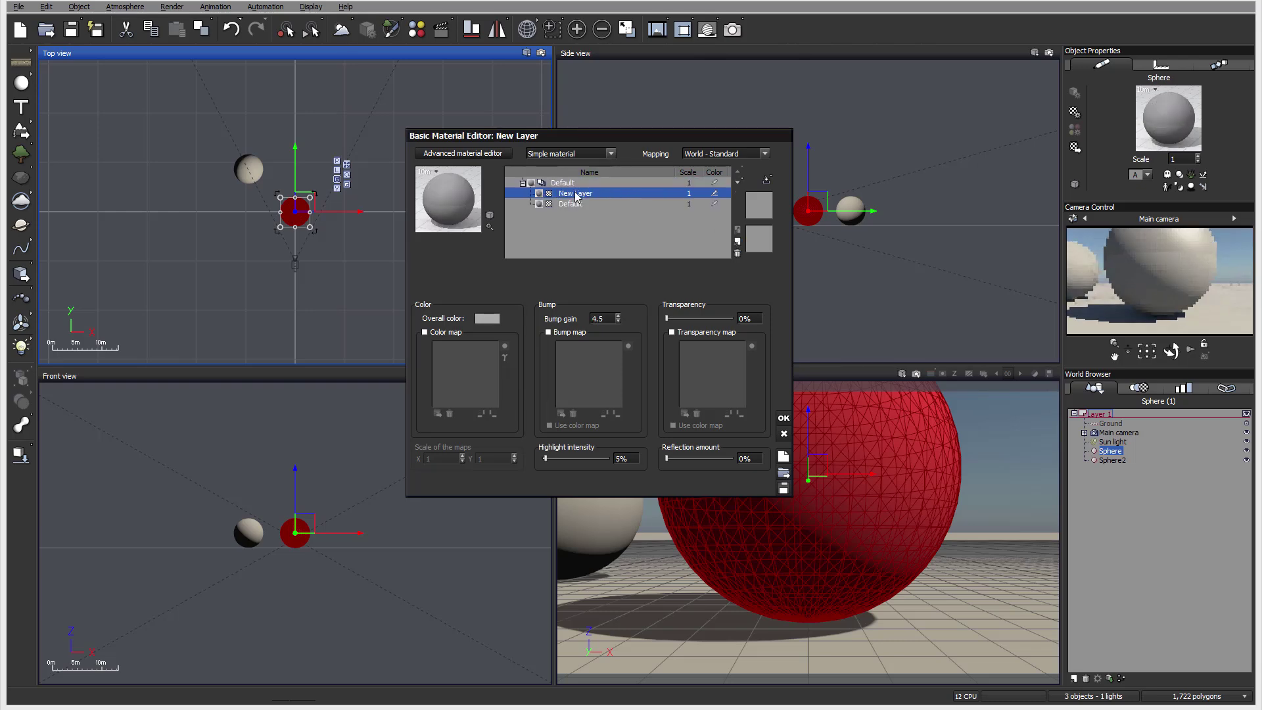
{"action": "left_click", "coordinate": [689, 182]}
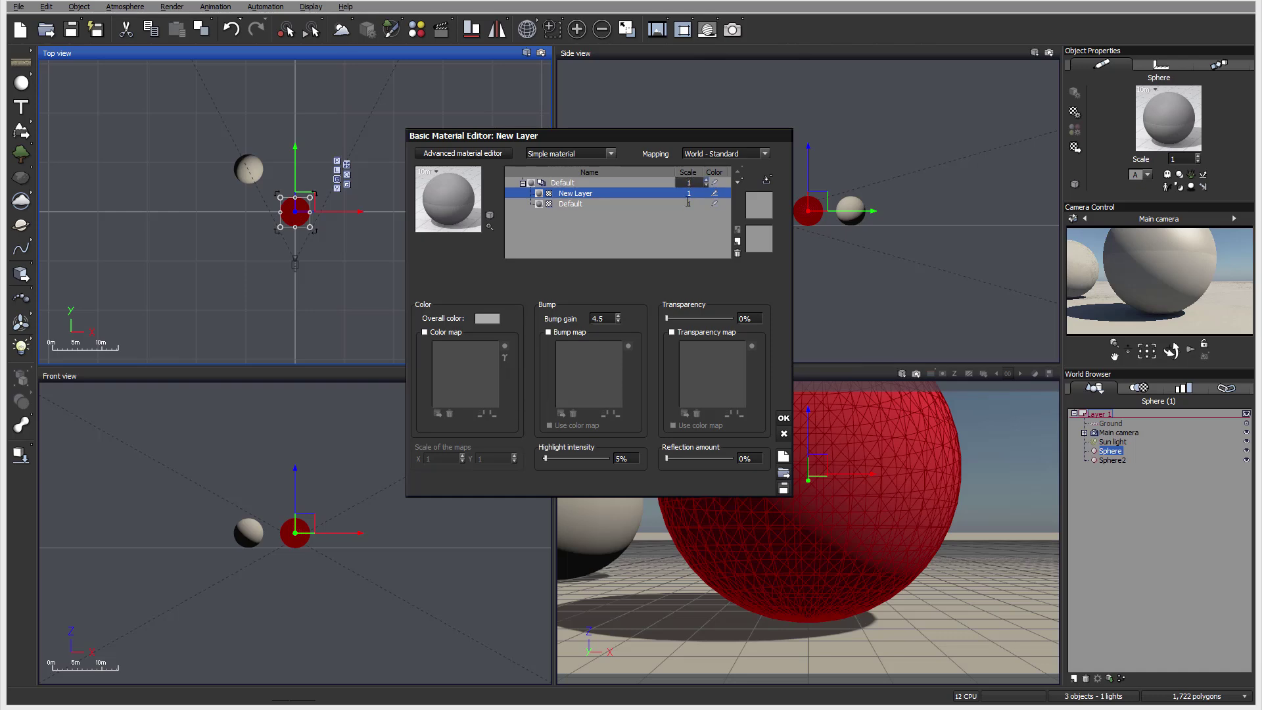
{"action": "left_click", "coordinate": [615, 276]}
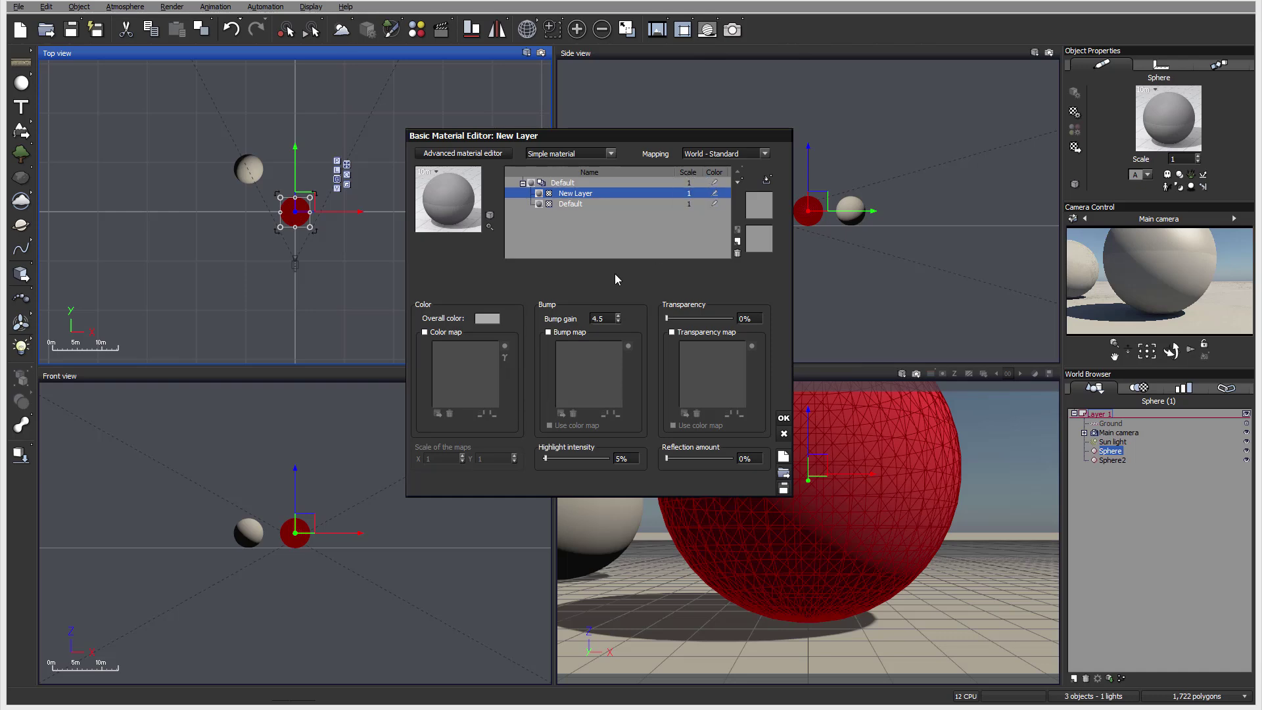
{"action": "left_click", "coordinate": [489, 319]}
{"action": "left_click_drag", "start_coordinate": [476, 316], "coordinate": [454, 277]}
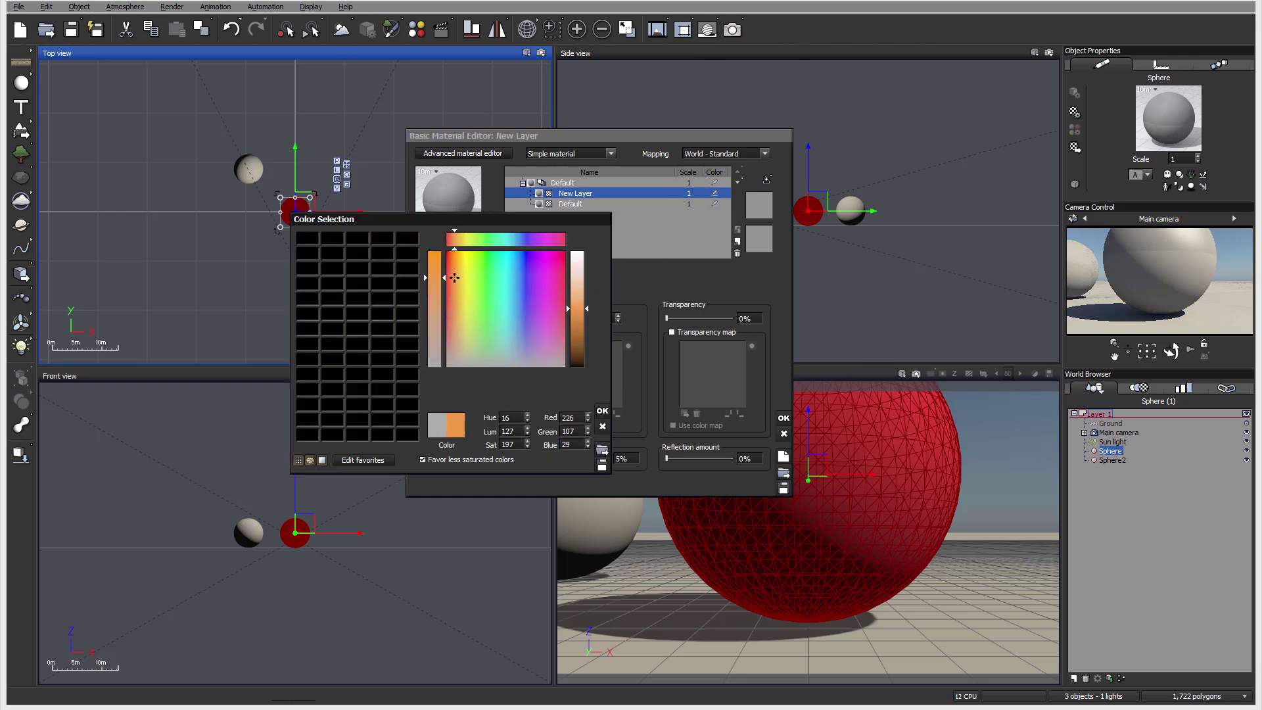
{"action": "left_click", "coordinate": [602, 412]}
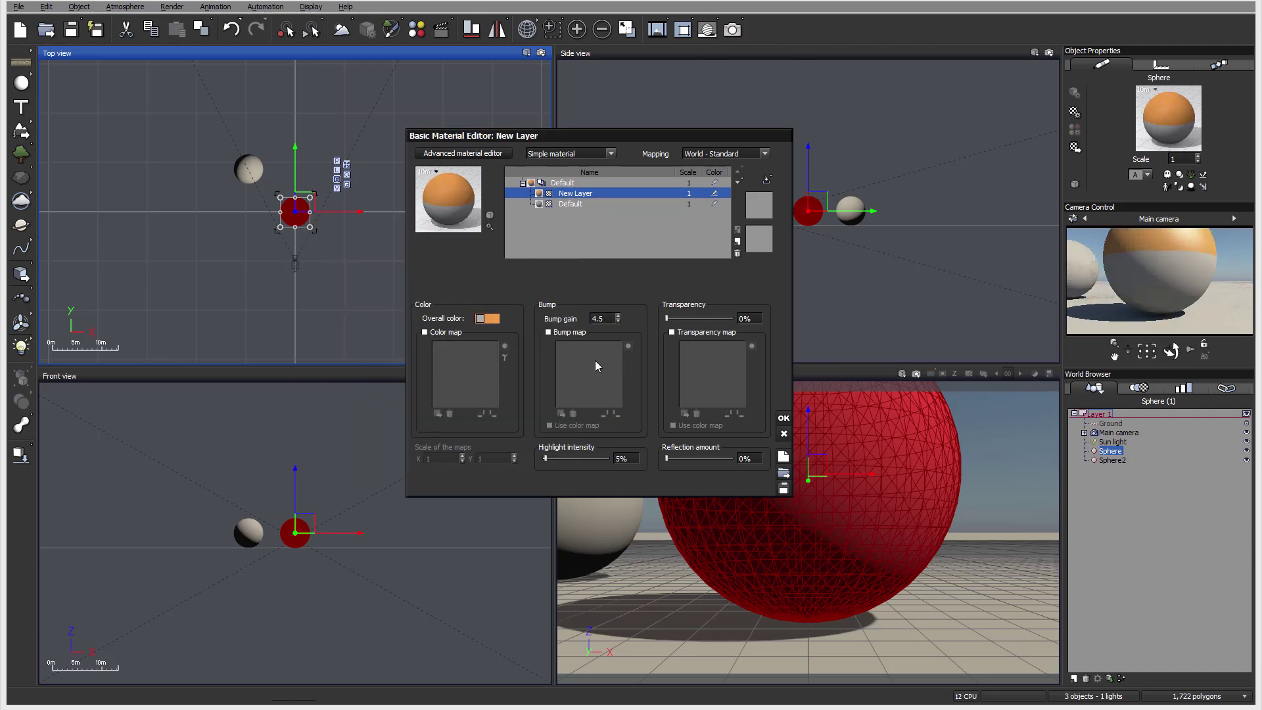
{"action": "left_click", "coordinate": [549, 332]}
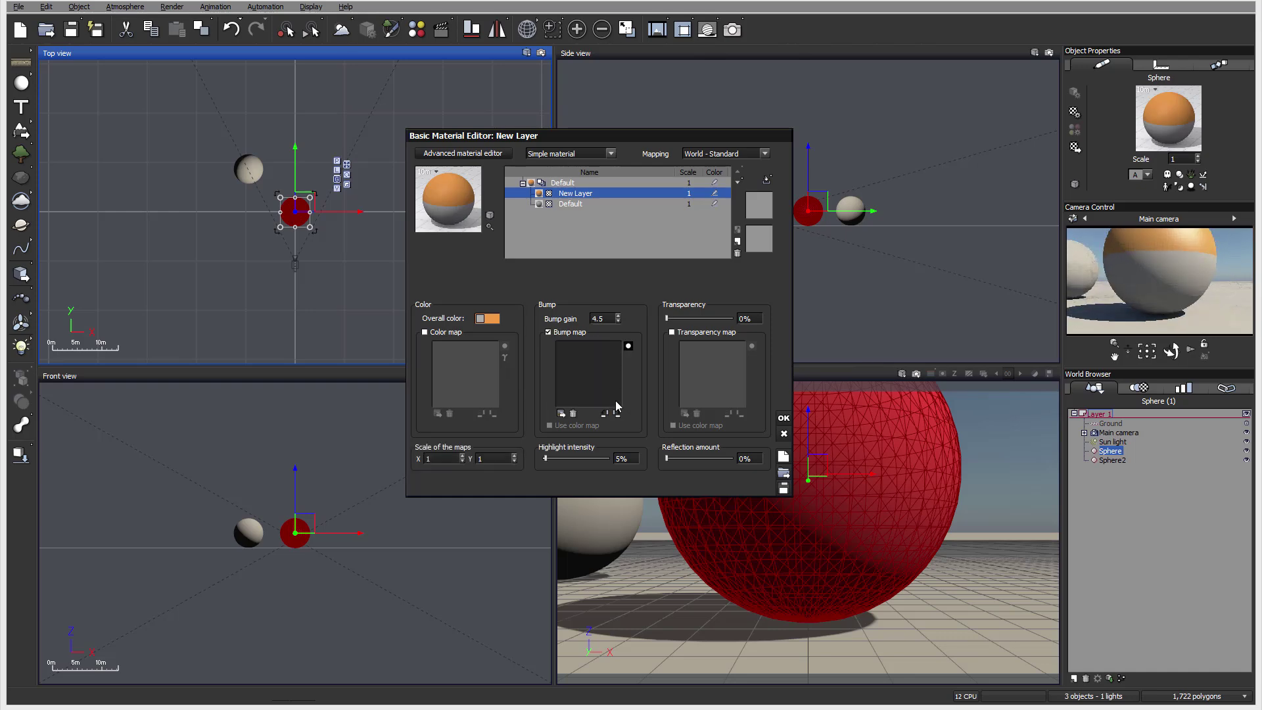
Switch off the layer's bump map and try the transparency map on and off.
{"action": "left_click", "coordinate": [559, 334]}
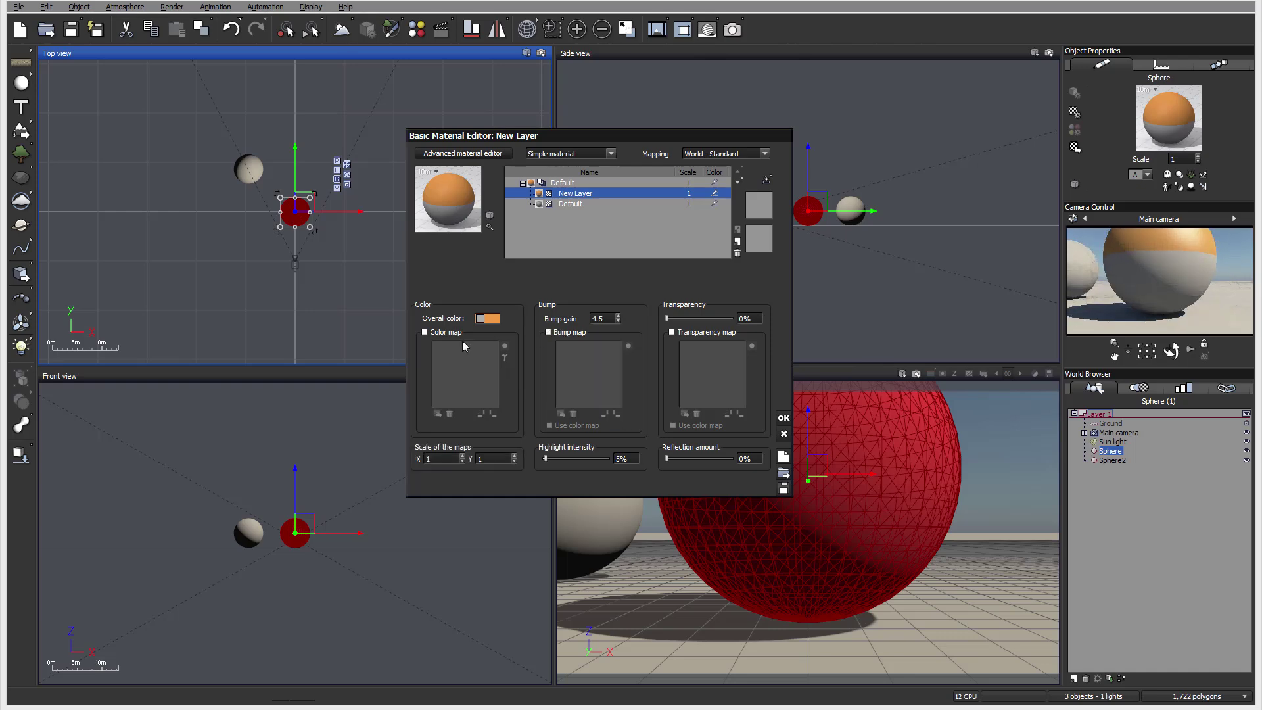
{"action": "left_click", "coordinate": [715, 333]}
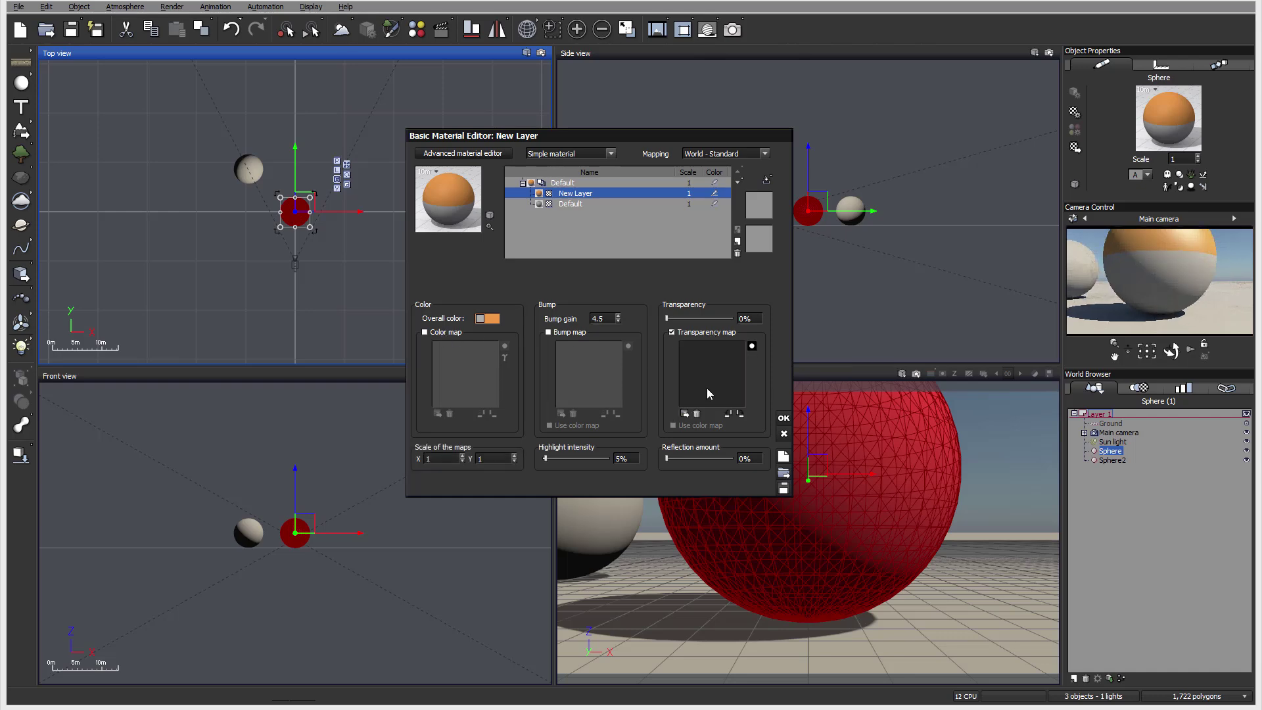
{"action": "left_click", "coordinate": [696, 336]}
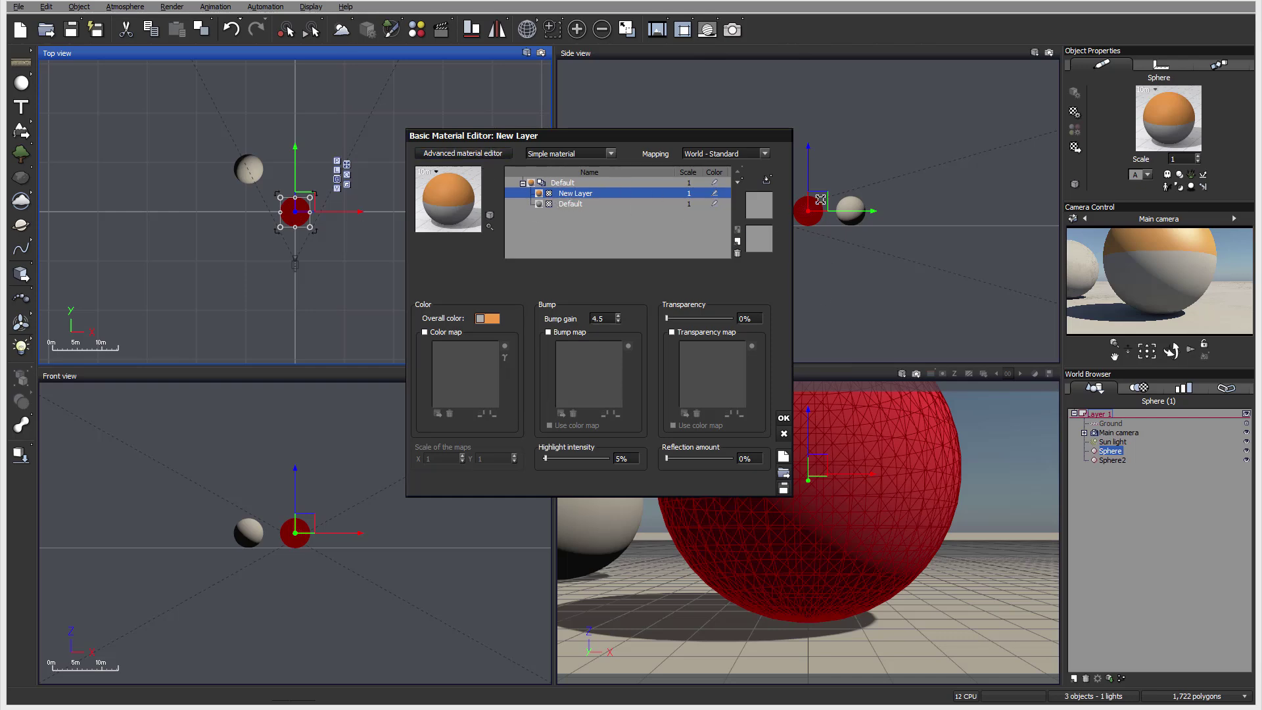
Open New Layer in the Advanced Material Editor and review its type, mapping and render options.
{"action": "left_click", "coordinate": [478, 155]}
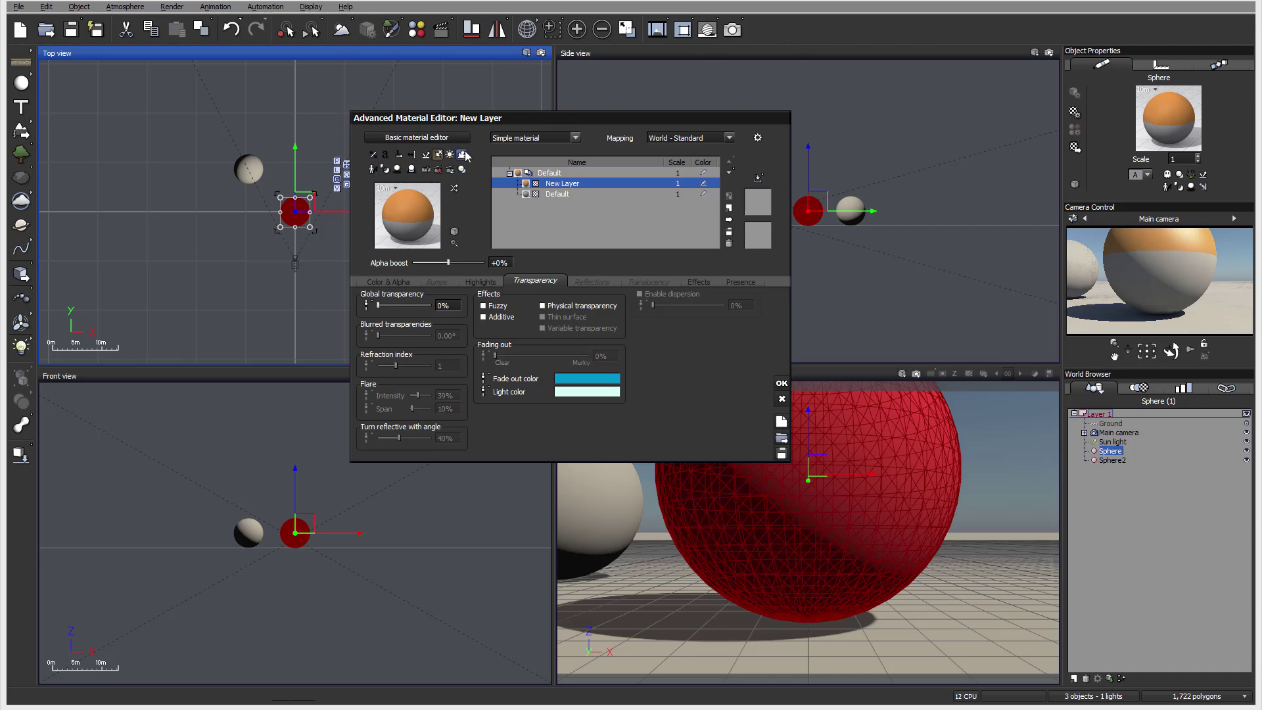
{"action": "left_click", "coordinate": [566, 138]}
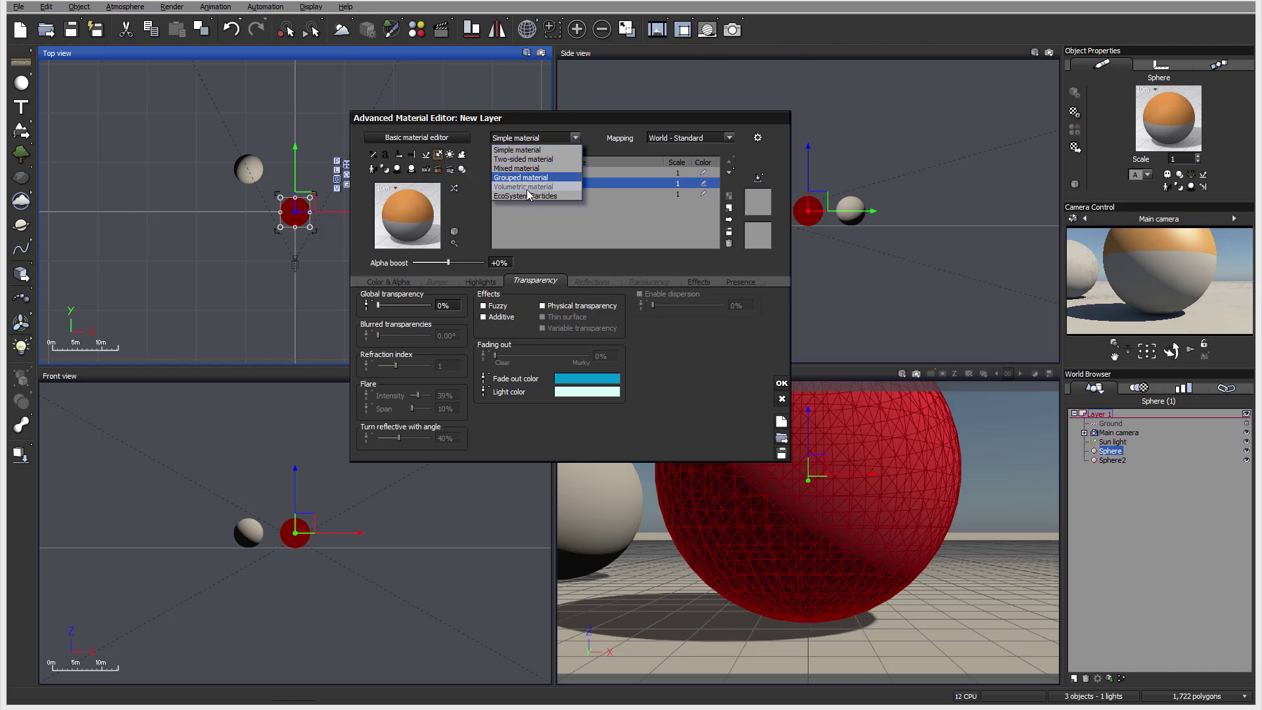
{"action": "left_click", "coordinate": [729, 138]}
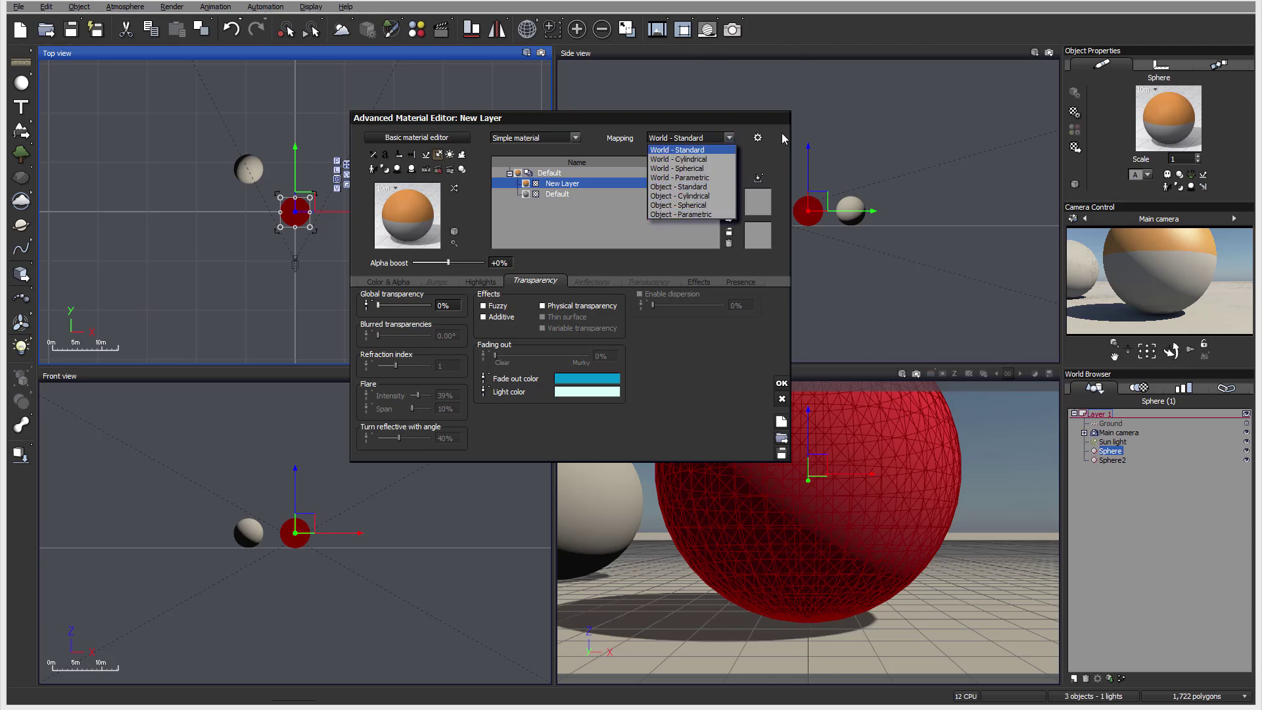
{"action": "left_click", "coordinate": [778, 137]}
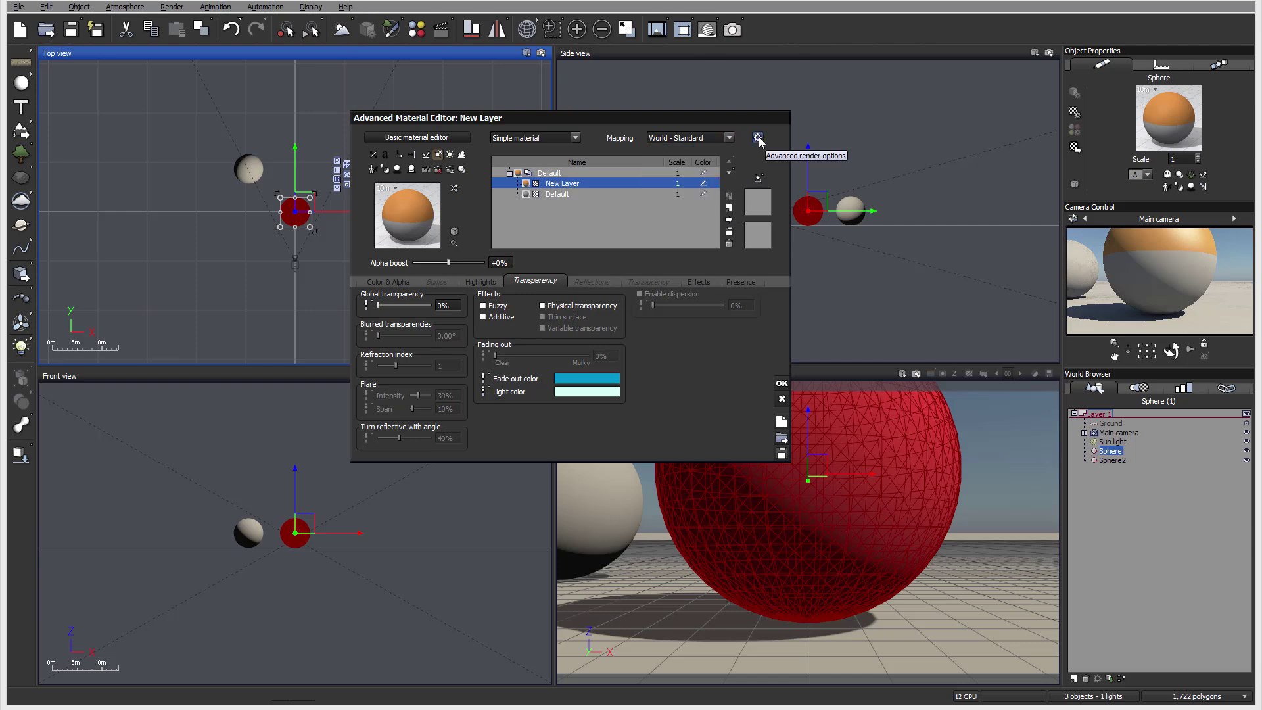
{"action": "left_click", "coordinate": [757, 137]}
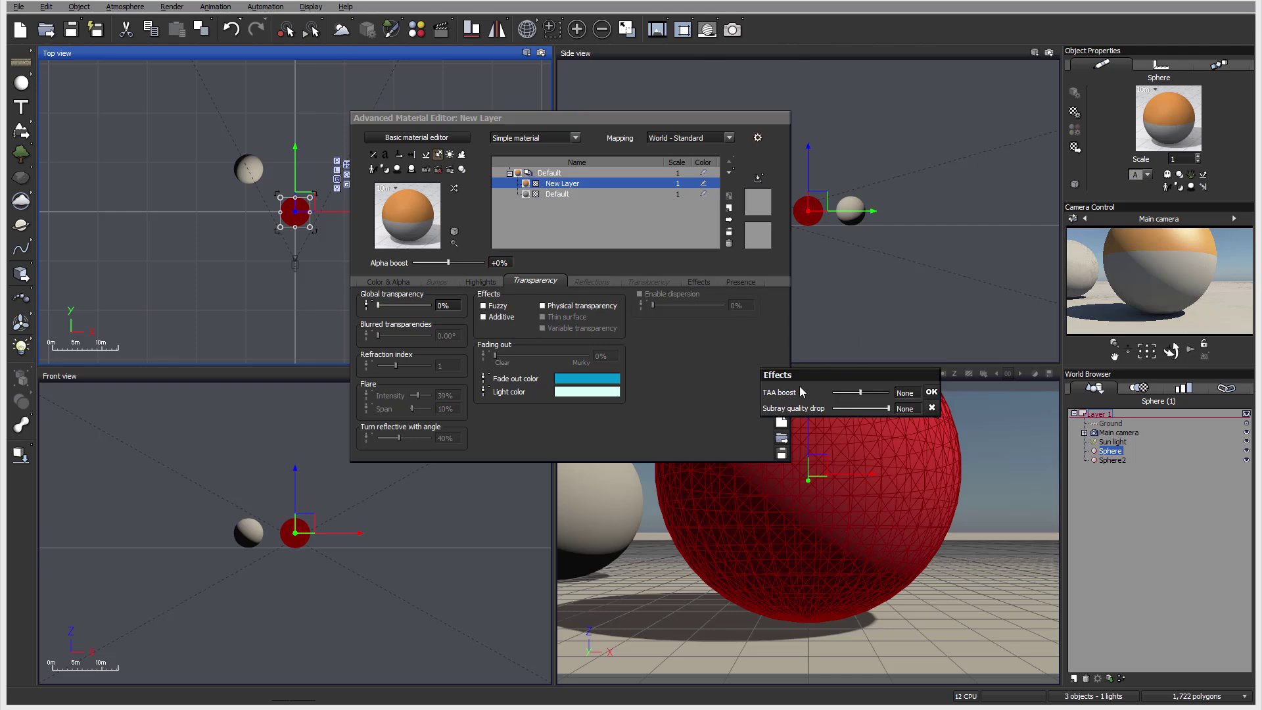
{"action": "left_click_drag", "start_coordinate": [797, 376], "coordinate": [744, 328]}
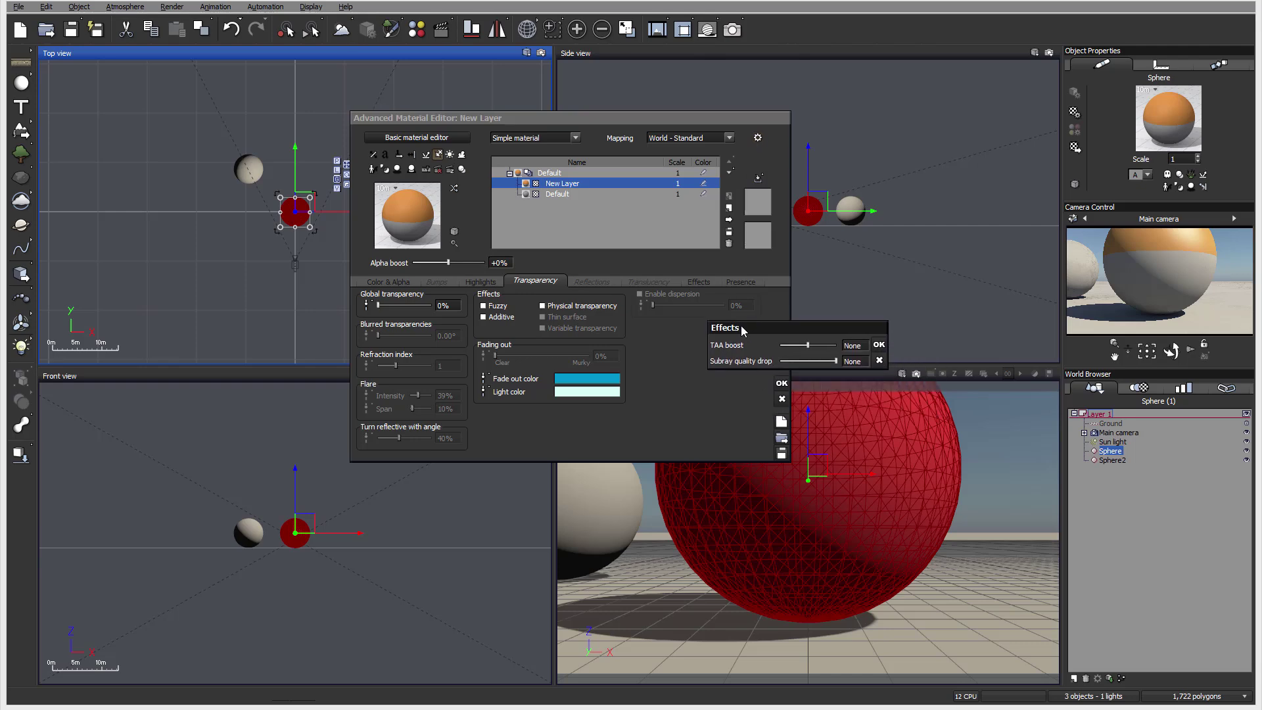
{"action": "left_click", "coordinate": [880, 361]}
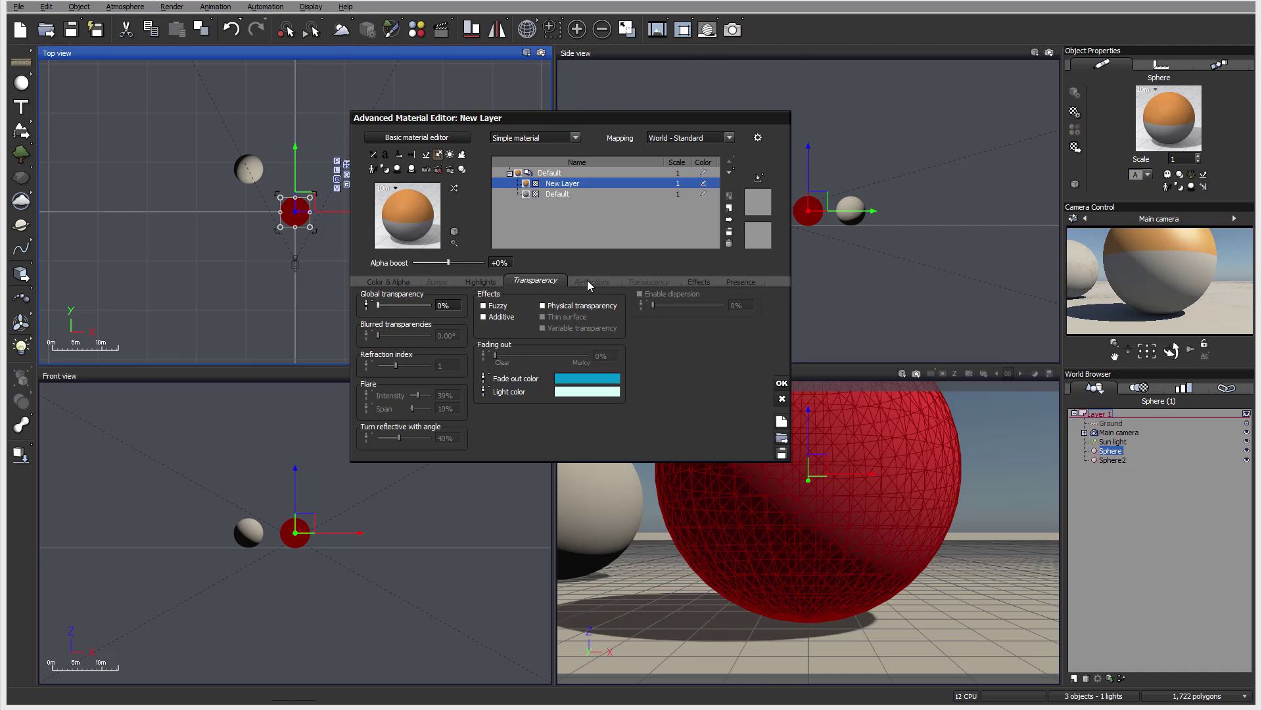
Switch to the Default layer and view its Highlights, Transparency, Reflections, Translucency and Effects tabs.
{"action": "double_click", "coordinate": [560, 196]}
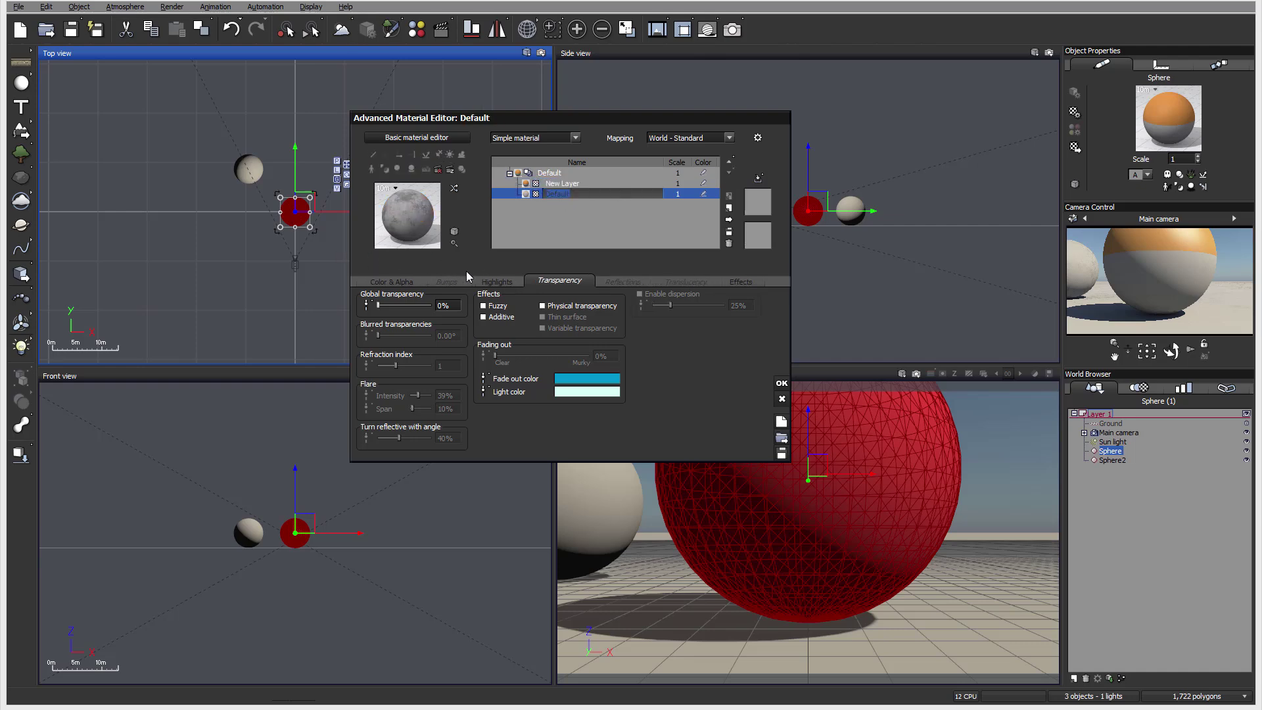
{"action": "left_click", "coordinate": [391, 280]}
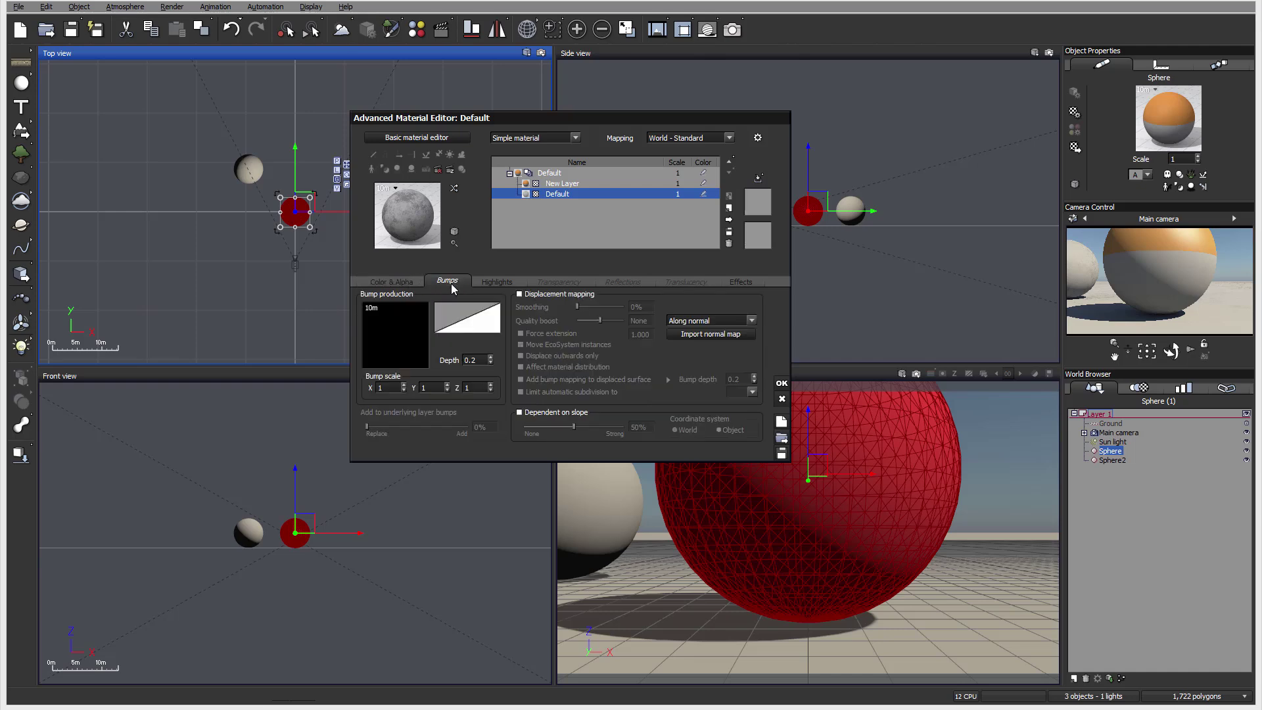
{"action": "left_click", "coordinate": [496, 280]}
{"action": "left_click", "coordinate": [562, 282]}
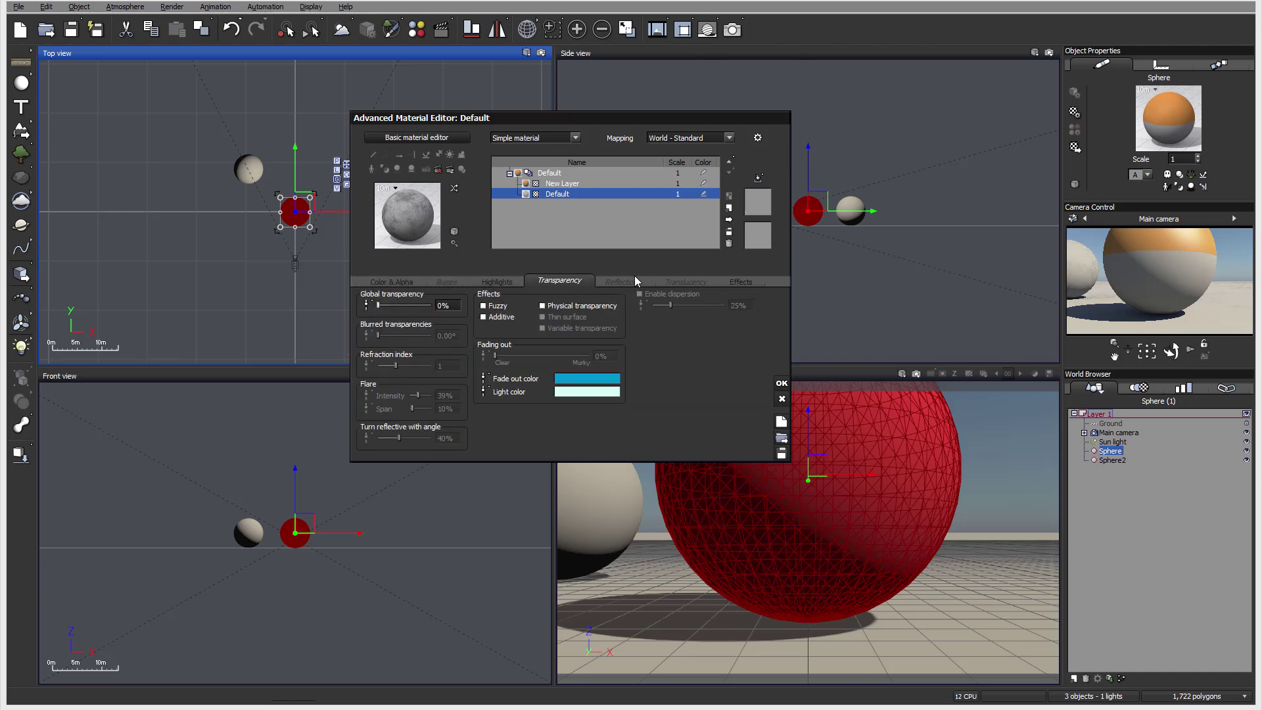
{"action": "left_click", "coordinate": [630, 280]}
{"action": "left_click", "coordinate": [685, 283]}
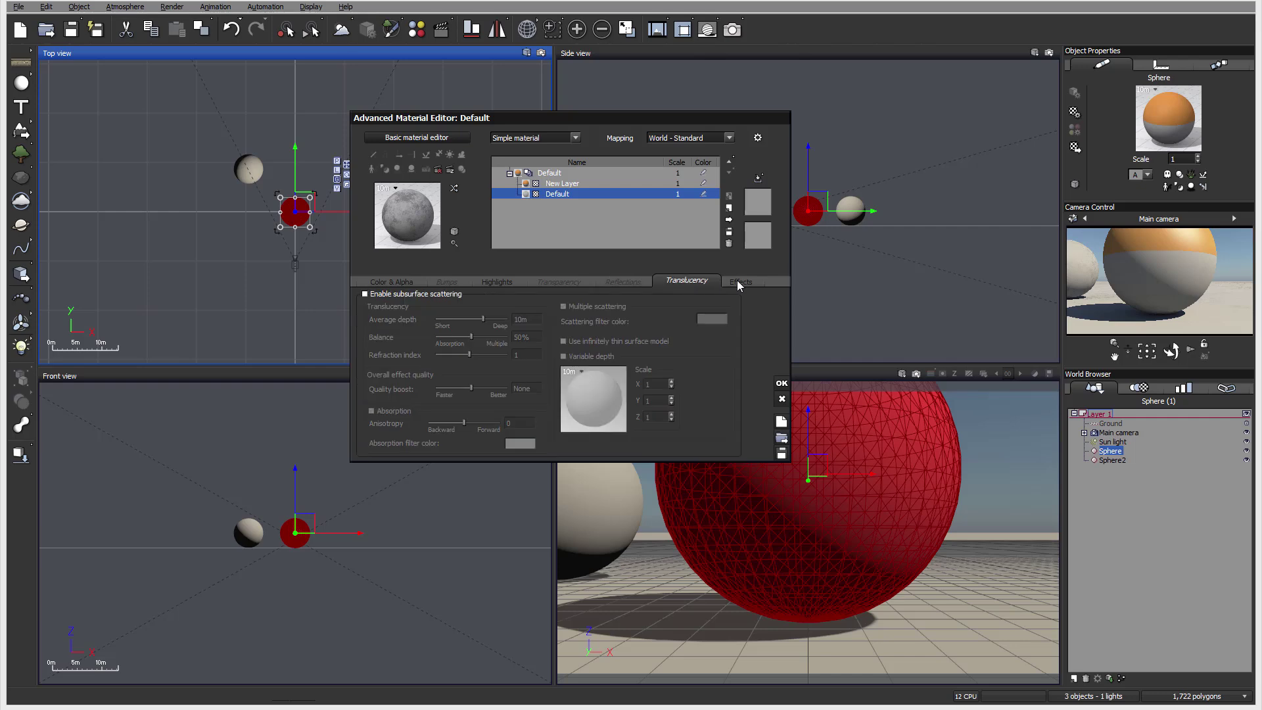
{"action": "left_click", "coordinate": [737, 280]}
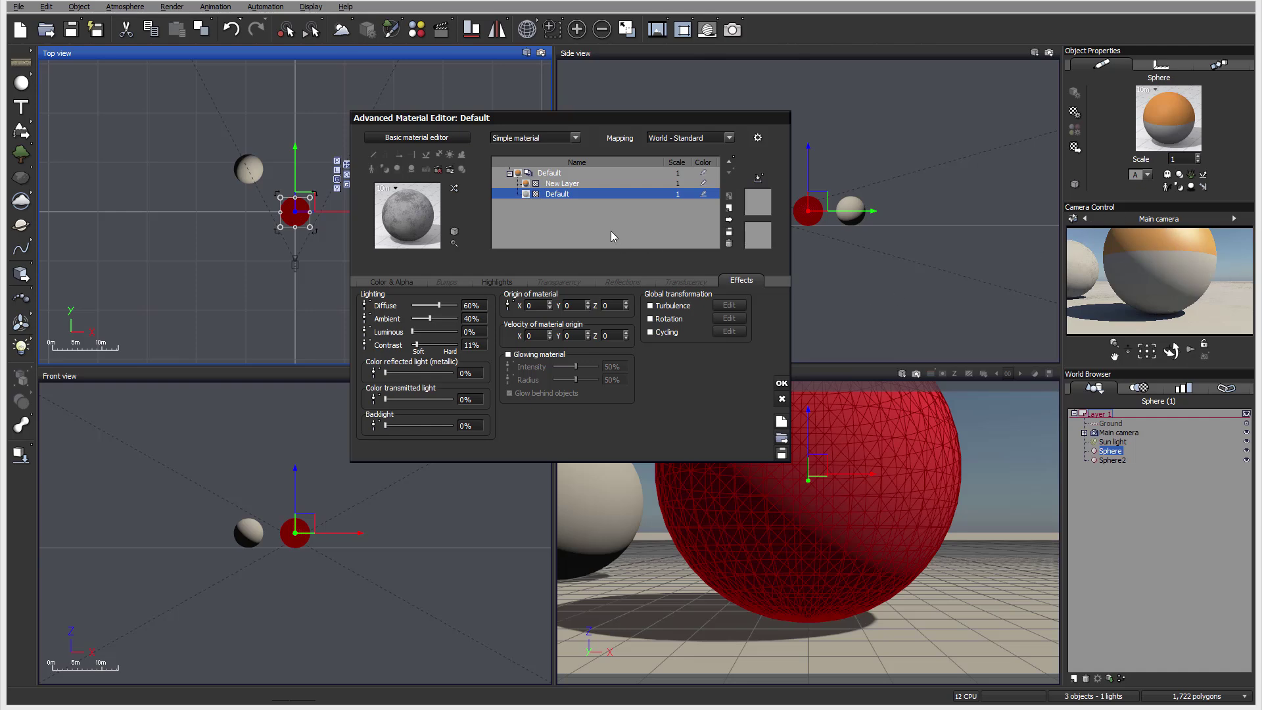
Convert New Layer to an EcoSystem/Particles material, then return to the Default layer.
{"action": "double_click", "coordinate": [617, 184]}
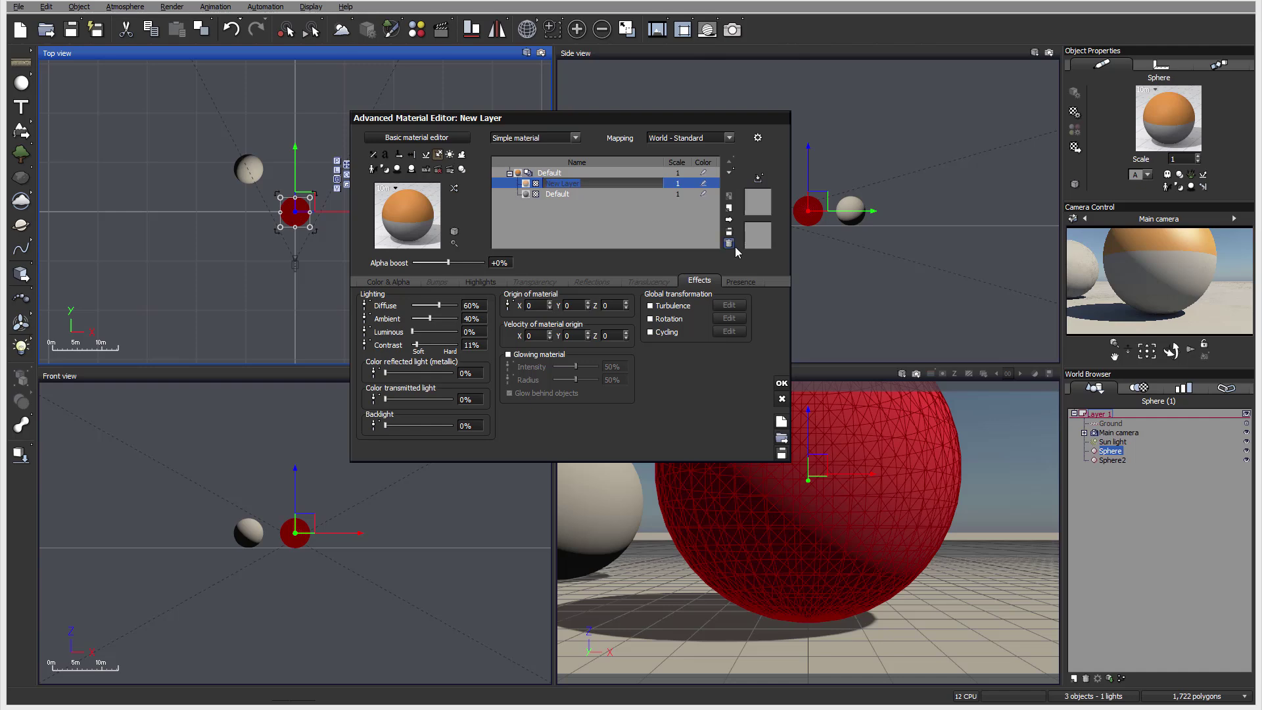
{"action": "left_click", "coordinate": [564, 138]}
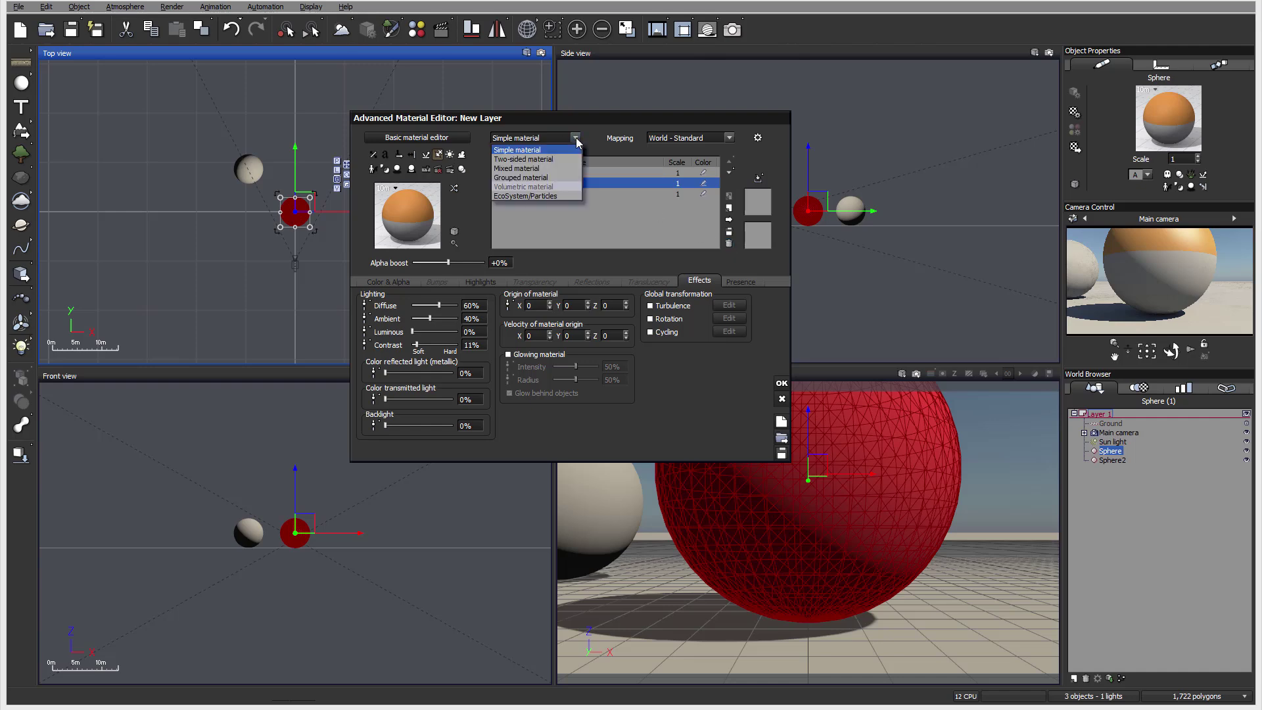
{"action": "left_click", "coordinate": [553, 195]}
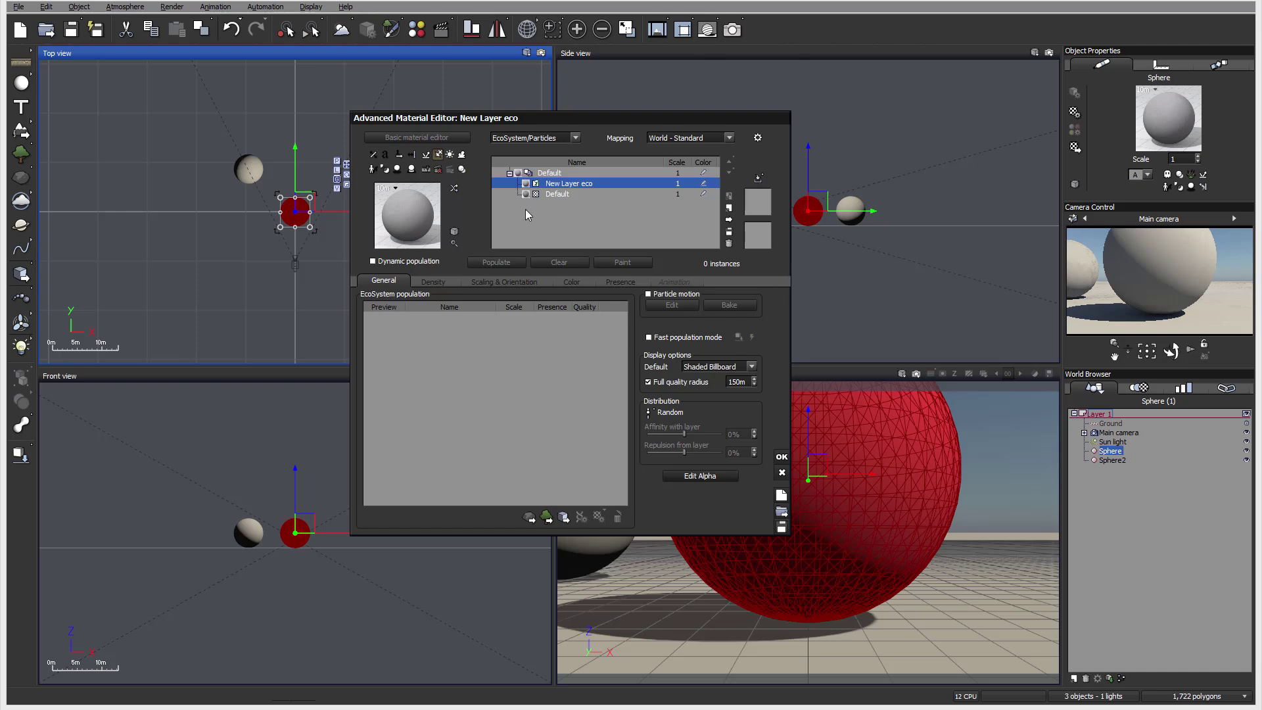
{"action": "left_click", "coordinate": [555, 194]}
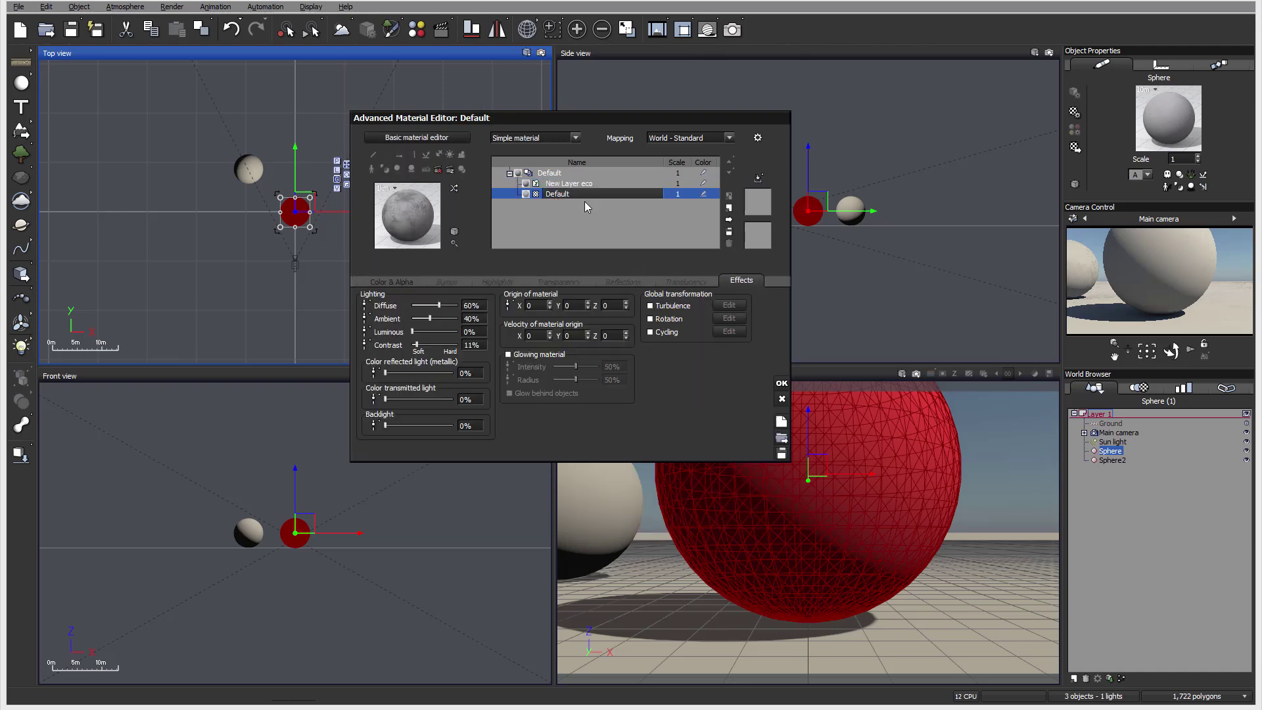
Add another layer, keep the name New Layer, and view its presence constraints.
{"action": "left_click", "coordinate": [730, 210]}
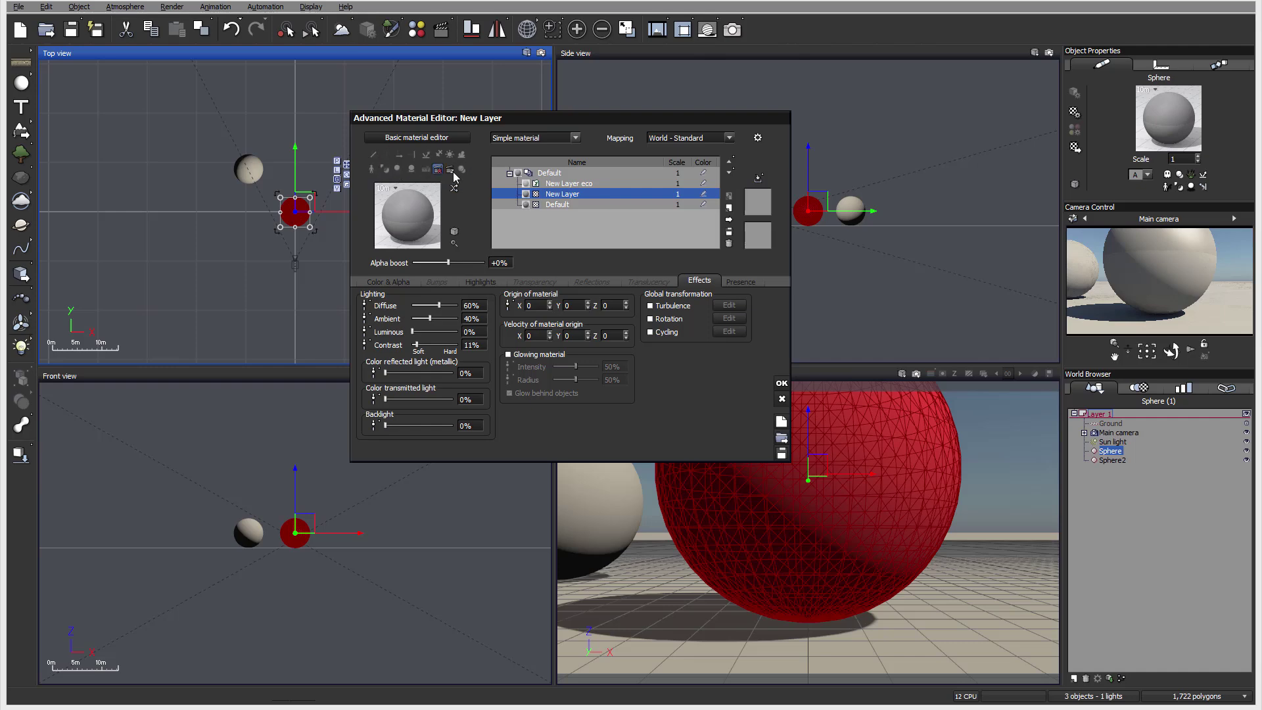
{"action": "double_click", "coordinate": [590, 193]}
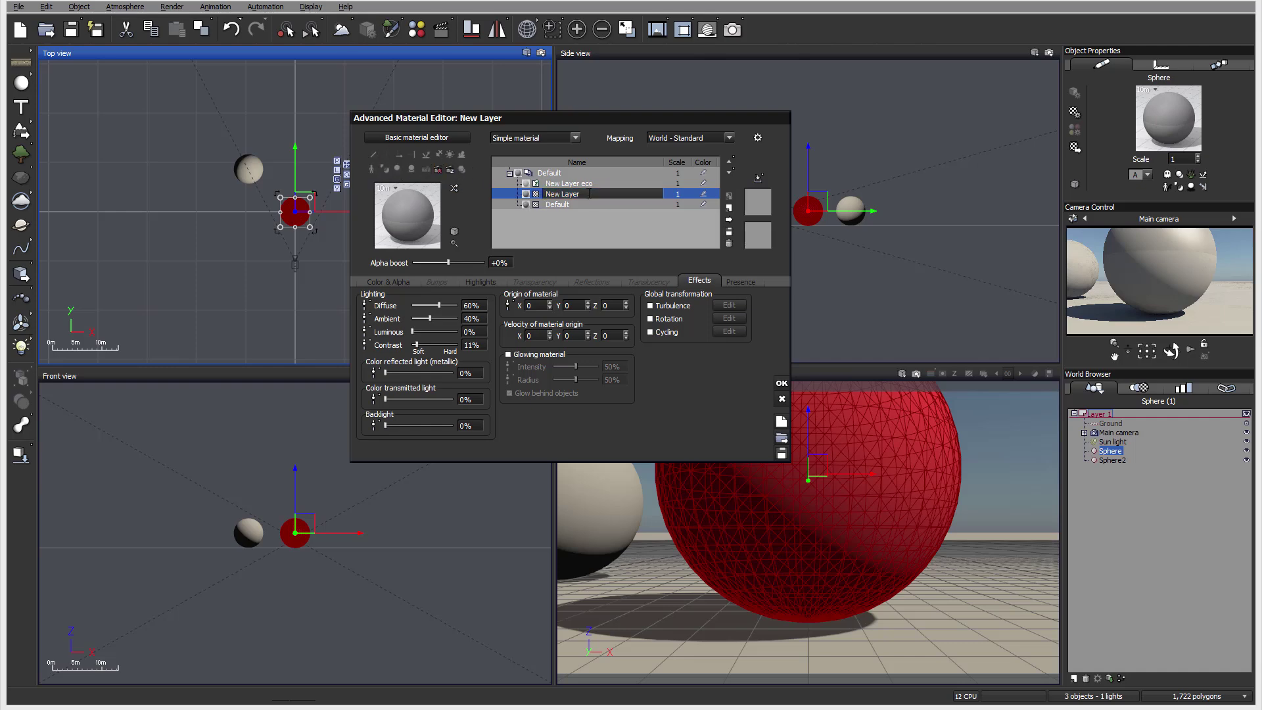
{"action": "key", "text": "Return"}
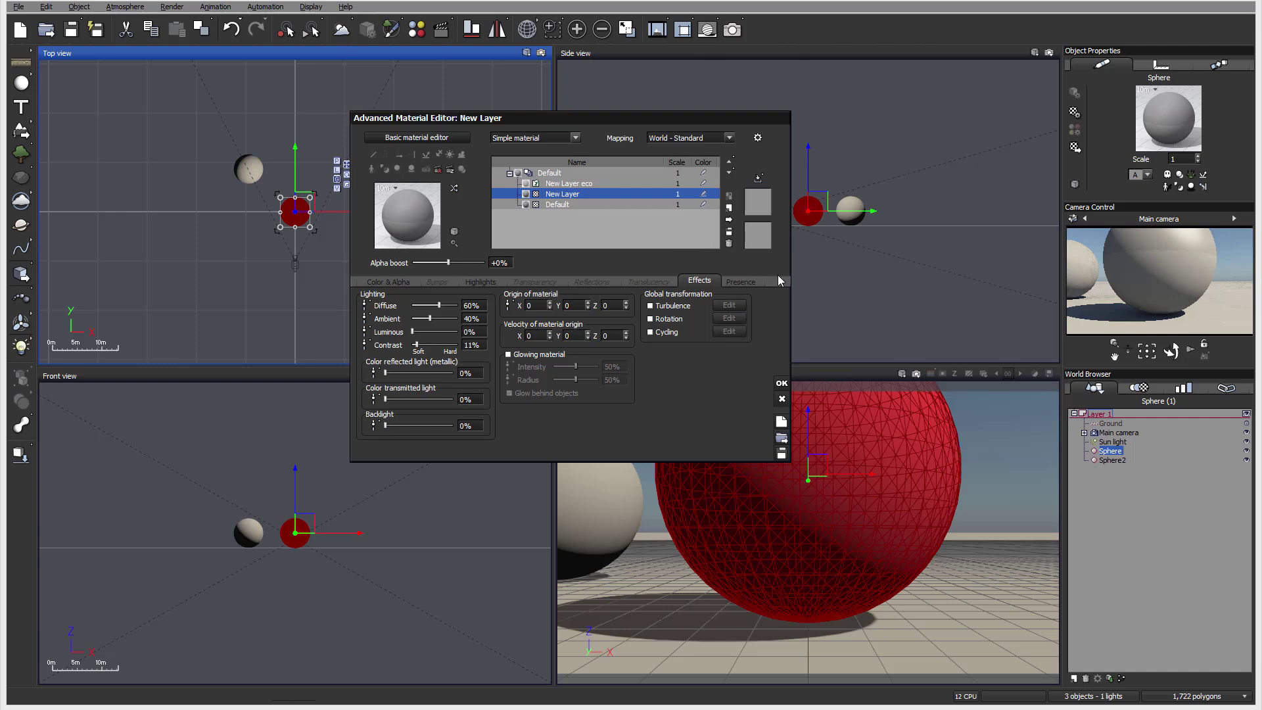
{"action": "left_click", "coordinate": [747, 281]}
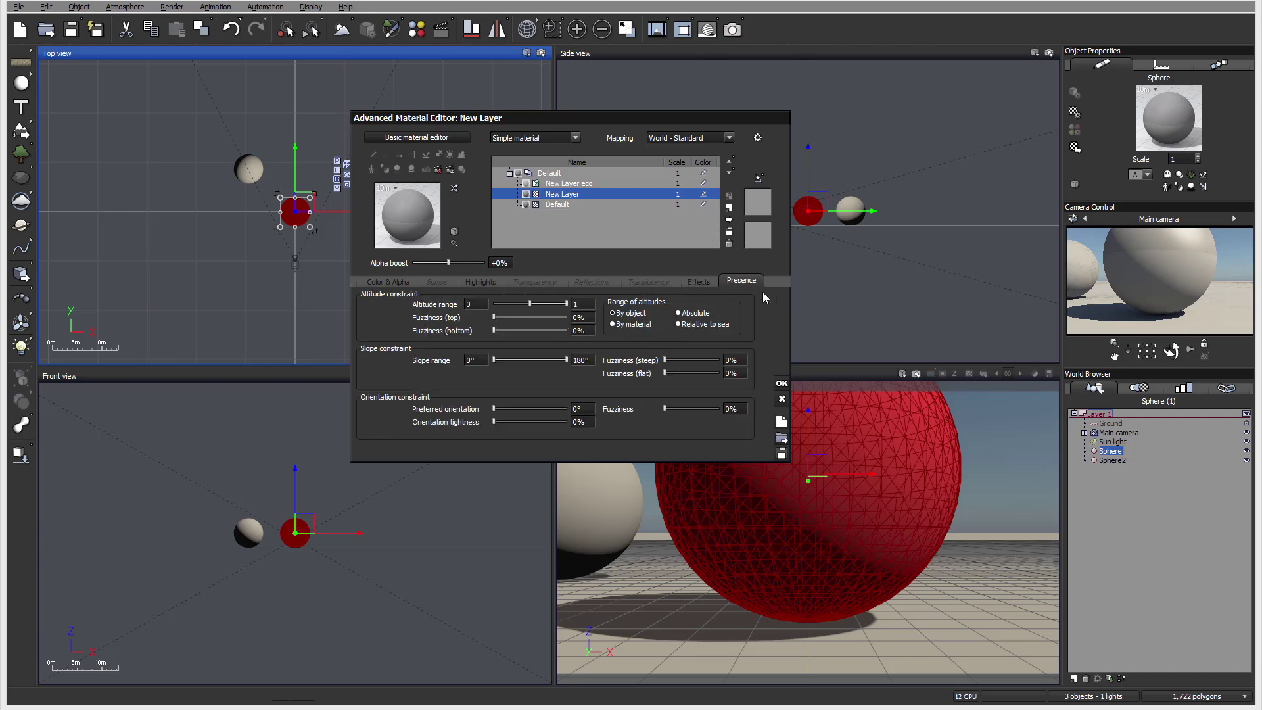
Select the Default layer and top Default material, then load Sphere2's material.
{"action": "double_click", "coordinate": [554, 205]}
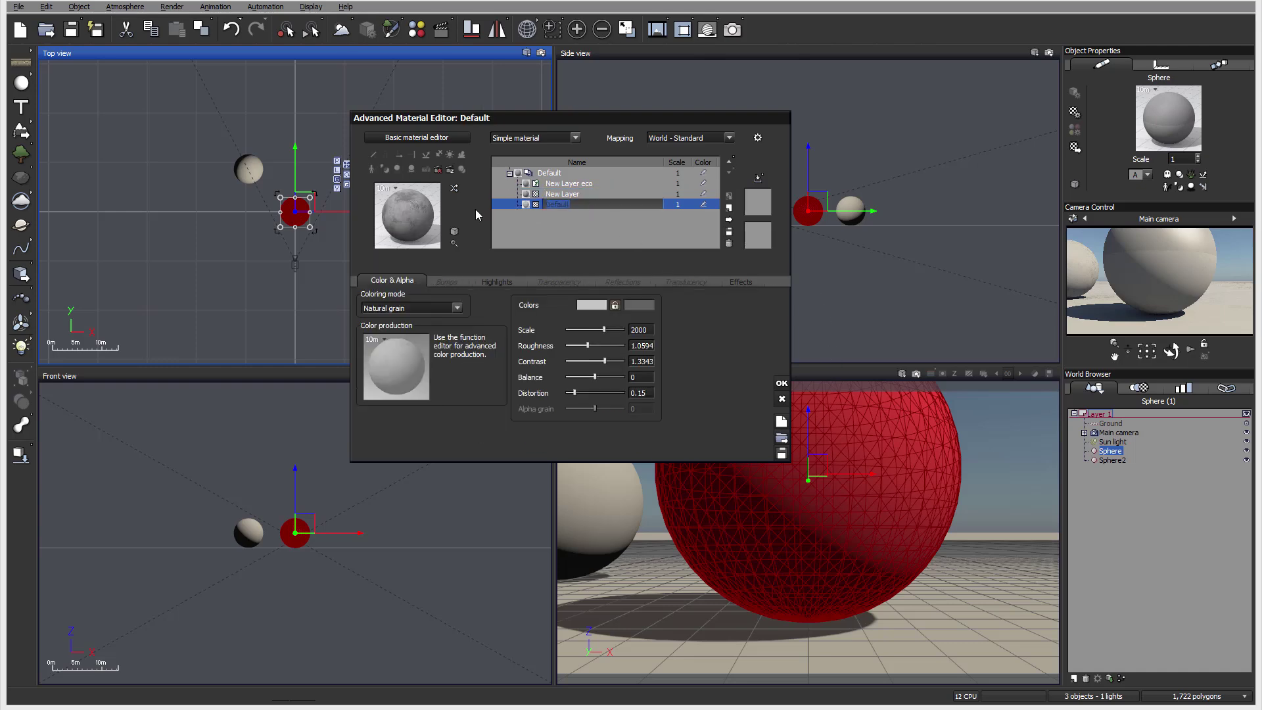
{"action": "left_click", "coordinate": [437, 171]}
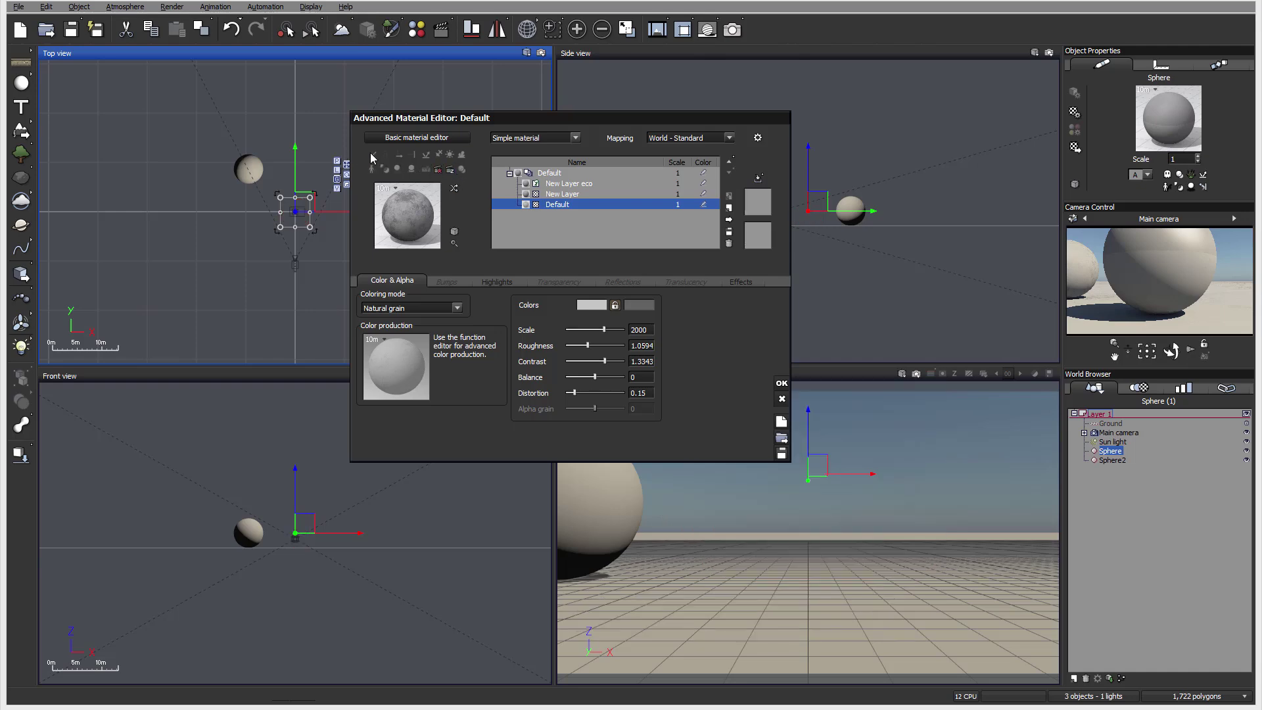
{"action": "left_click", "coordinate": [552, 173]}
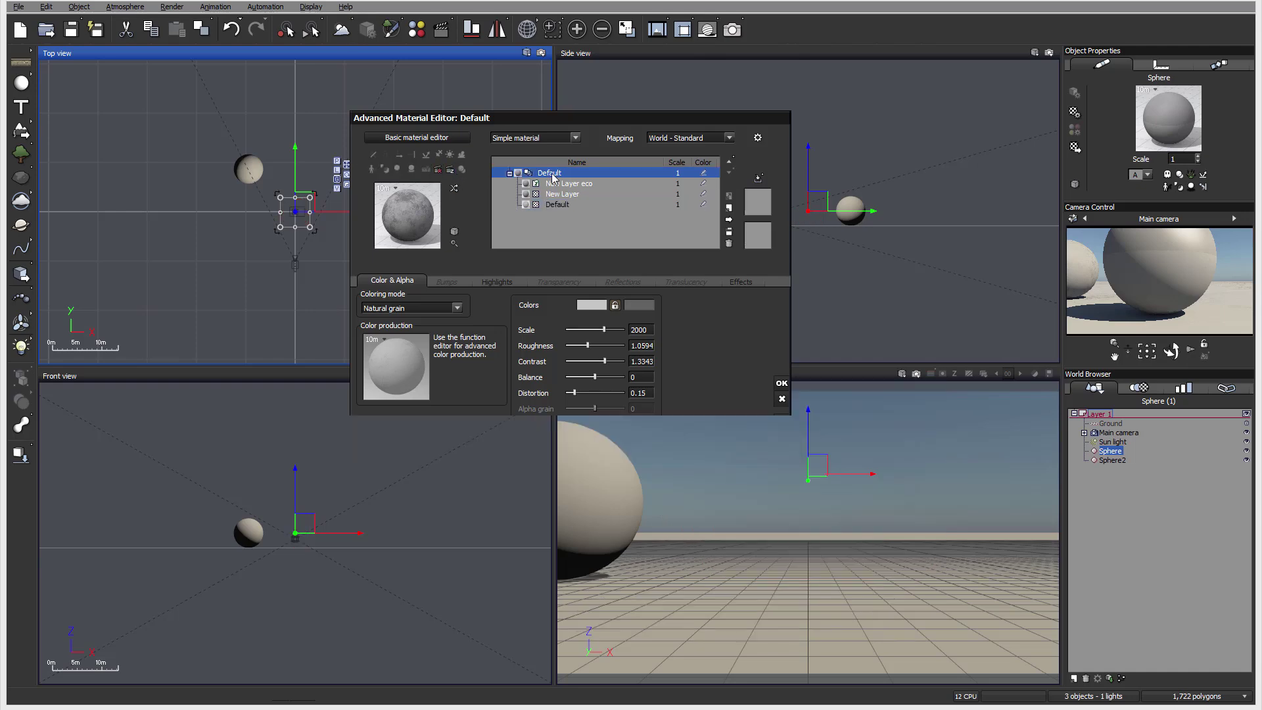
{"action": "left_click", "coordinate": [807, 211]}
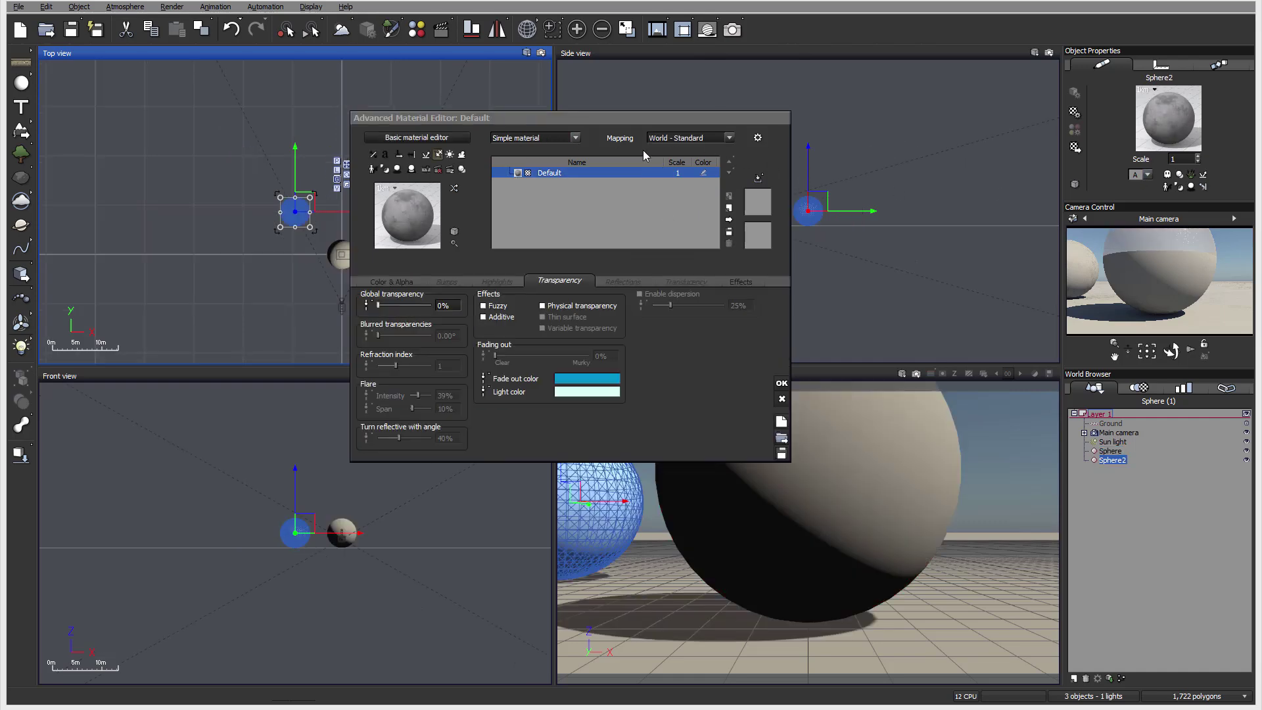
{"action": "mouse_move", "coordinate": [707, 116]}
{"action": "left_mouse_down"}
{"action": "mouse_move", "coordinate": [644, 138]}
{"action": "mouse_move", "coordinate": [717, 134]}
{"action": "left_mouse_up"}
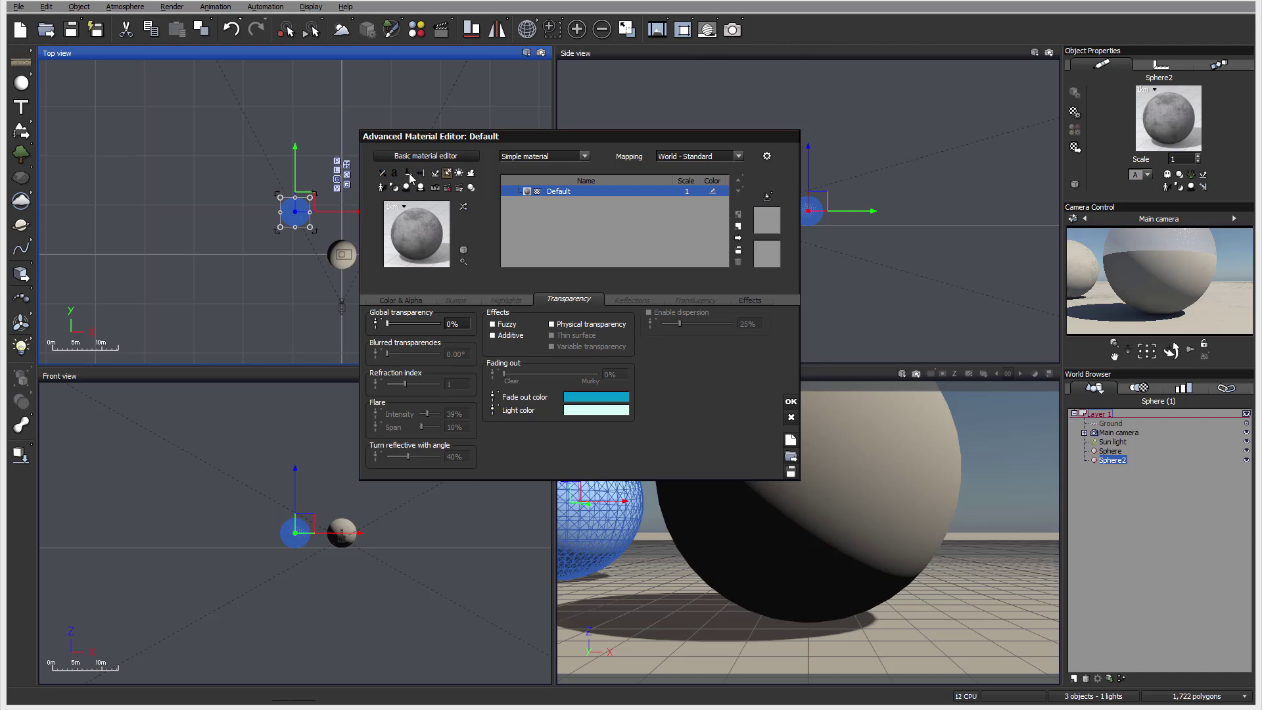
Disable caustics on Sphere2's Default material, keep normal lighting, and reposition the editor.
{"action": "left_click", "coordinate": [446, 175]}
{"action": "left_click", "coordinate": [459, 173]}
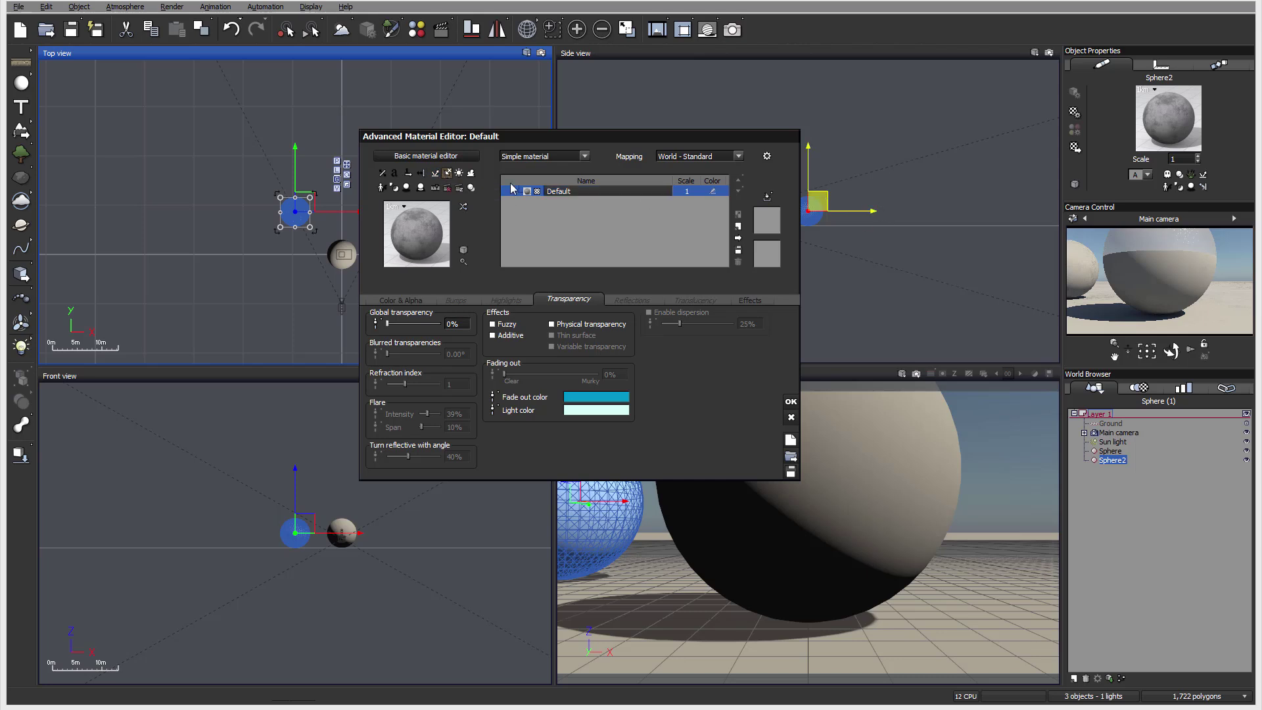
{"action": "left_click", "coordinate": [460, 175]}
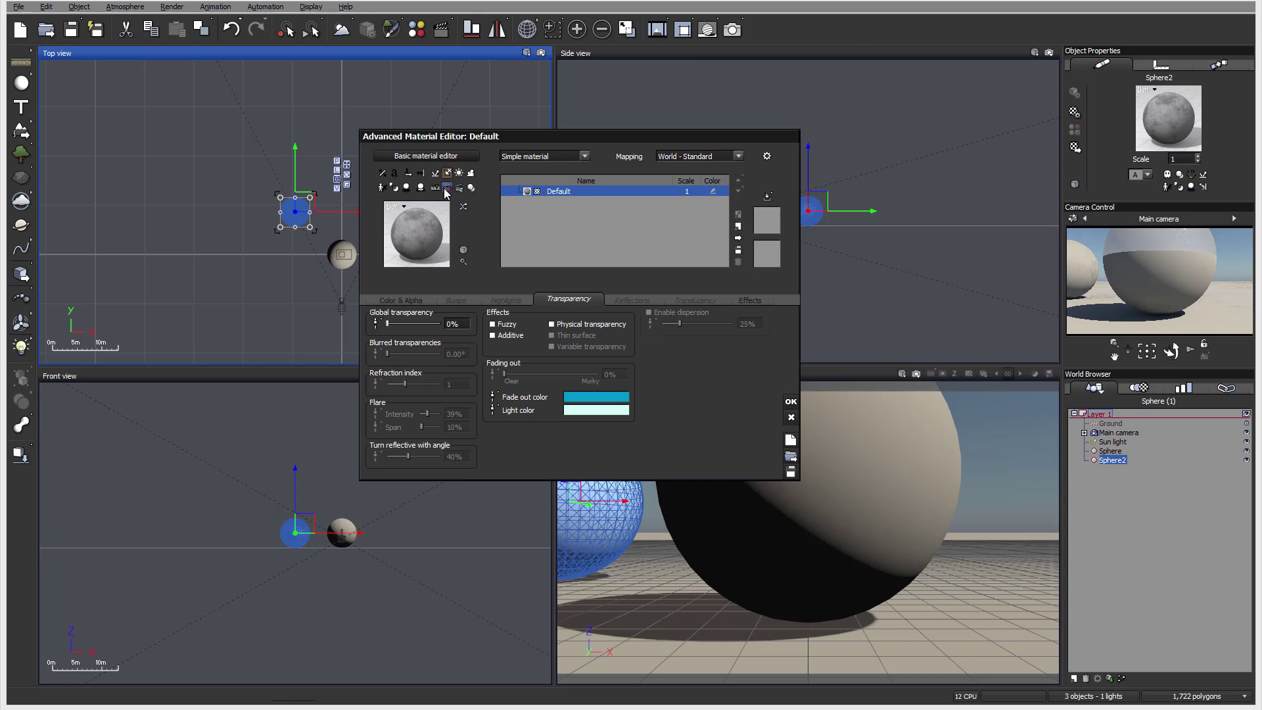
{"action": "mouse_move", "coordinate": [1149, 246]}
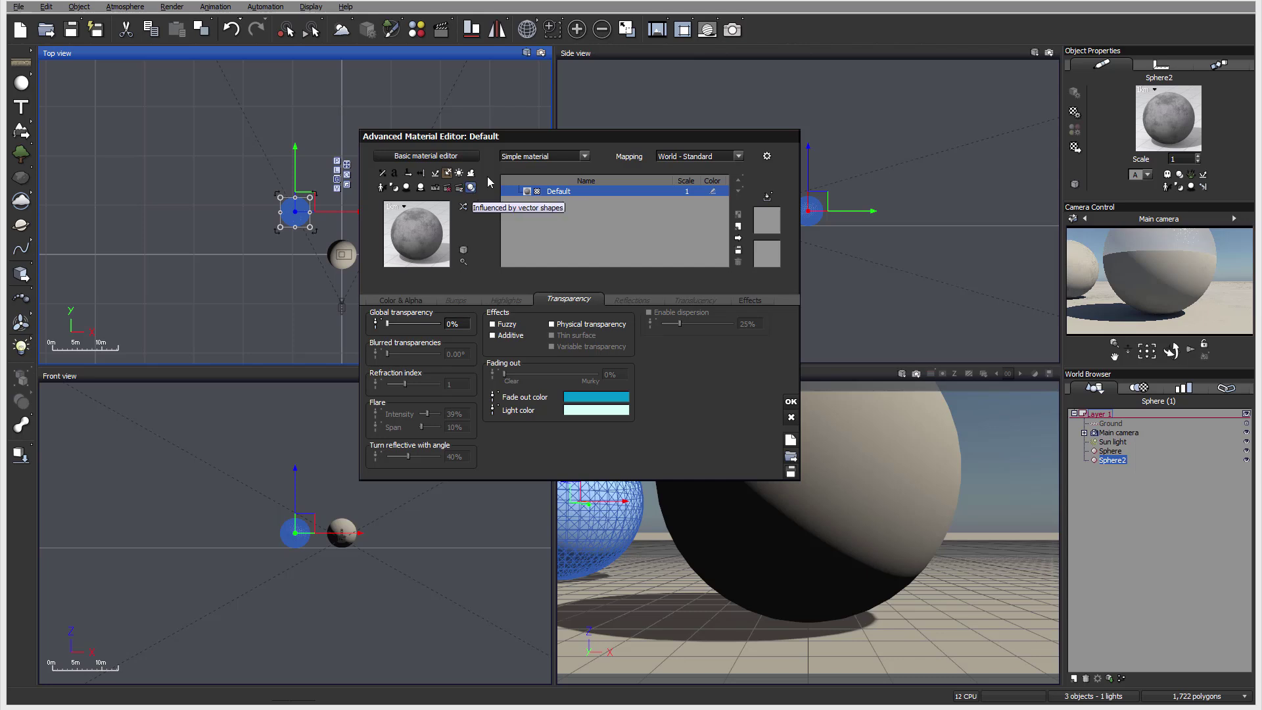
{"action": "left_click_drag", "start_coordinate": [554, 133], "coordinate": [551, 106]}
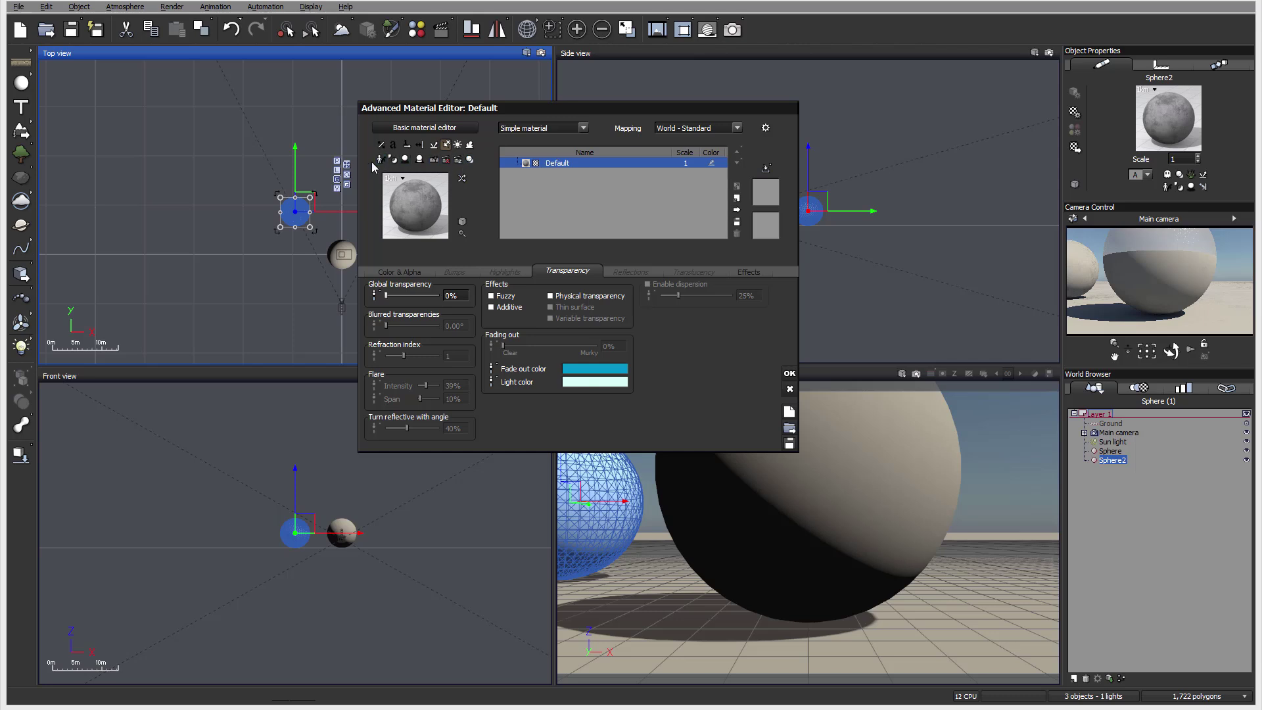
{"action": "left_click_drag", "start_coordinate": [512, 108], "coordinate": [511, 158]}
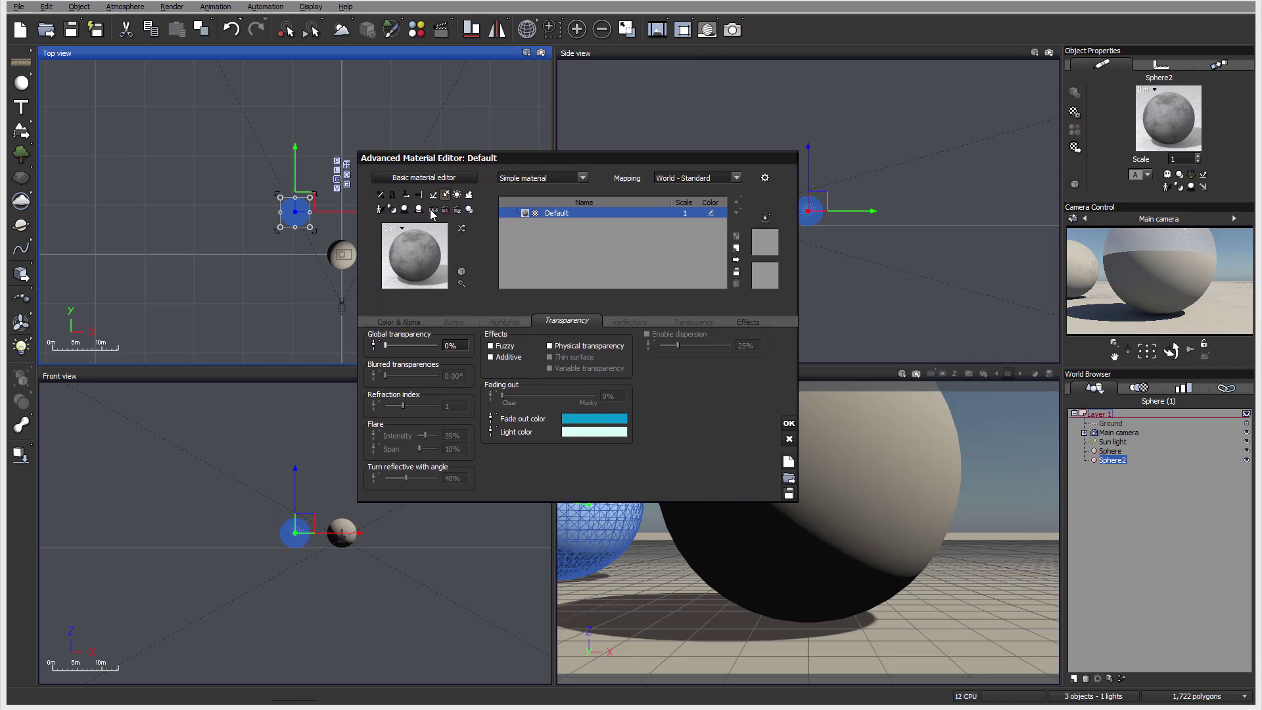
Try another material preview mode, restore the default preview, and shift the editor window.
{"action": "left_click", "coordinate": [393, 209]}
{"action": "left_click", "coordinate": [404, 210]}
{"action": "left_click_drag", "start_coordinate": [774, 164], "coordinate": [567, 139]}
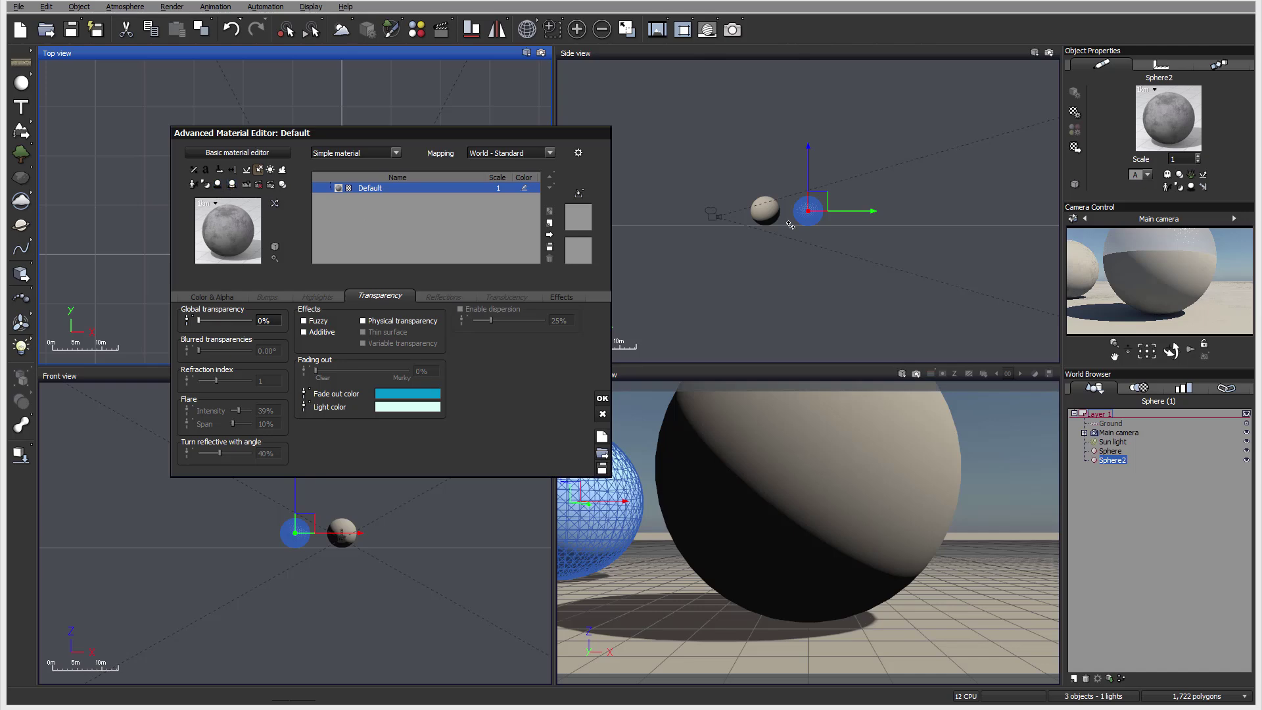
{"action": "left_click_drag", "start_coordinate": [479, 131], "coordinate": [639, 156]}
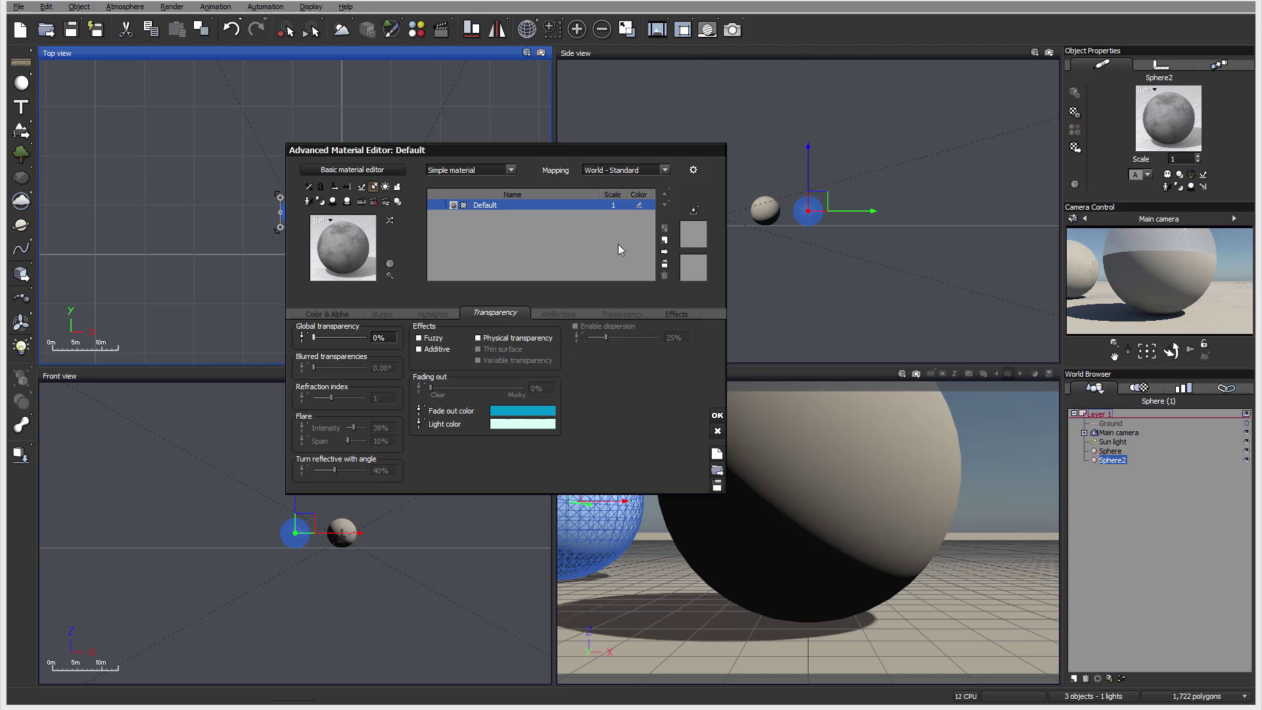
Cancel Sphere2's material edit and reopen the editor on Sphere's material.
{"action": "left_click", "coordinate": [717, 431]}
{"action": "left_click", "coordinate": [1117, 451]}
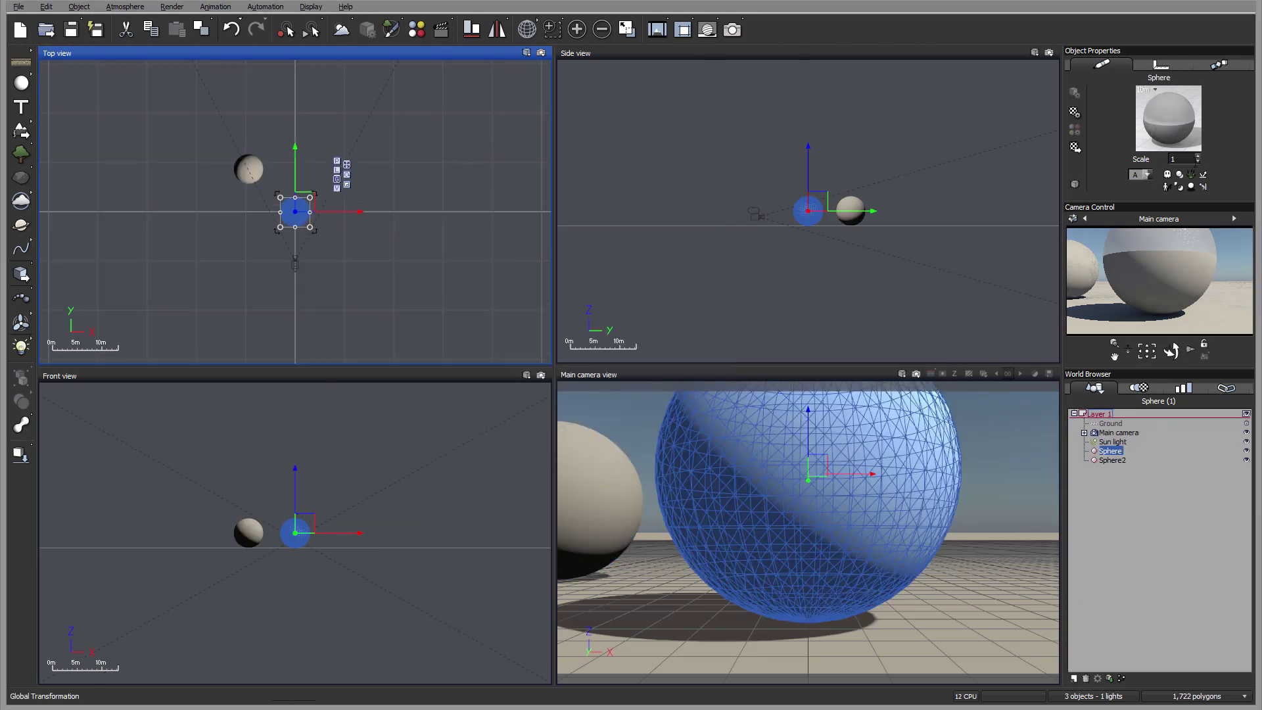
{"action": "double_click", "coordinate": [1195, 133]}
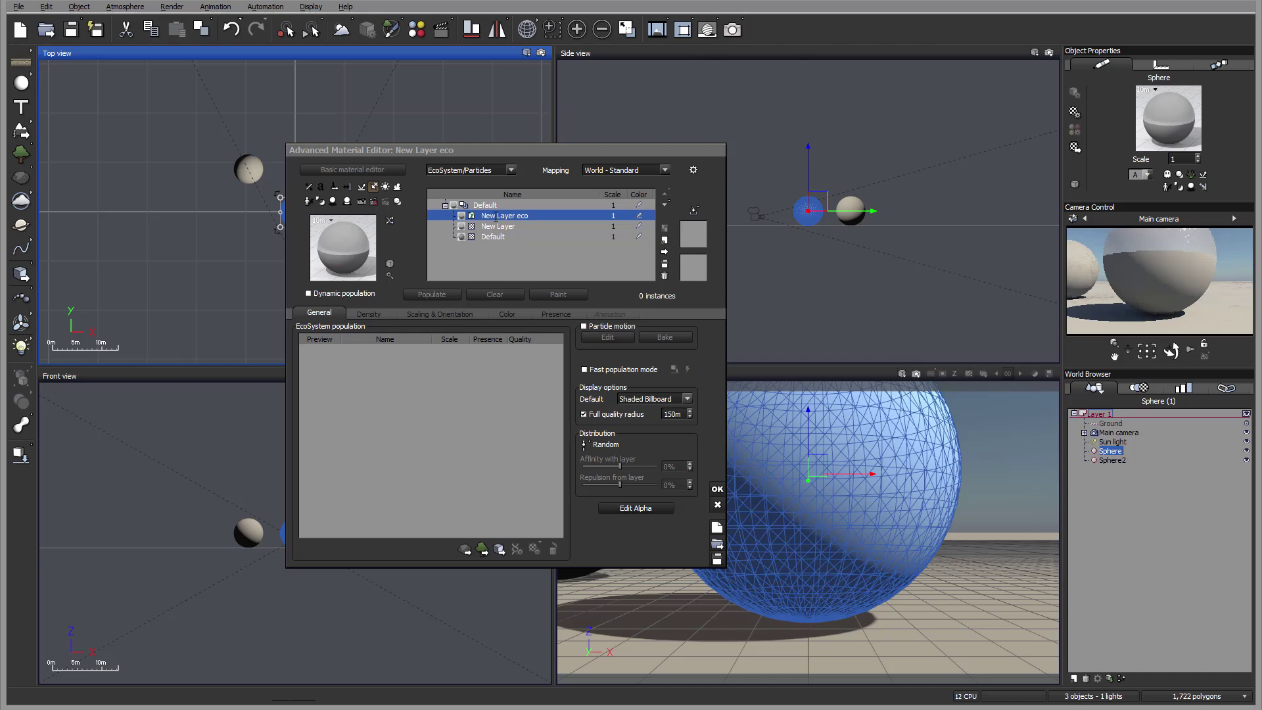
Select the Sphere's Default layer and show its Color & Alpha settings, keeping Natural grain colouring.
{"action": "left_click_drag", "start_coordinate": [516, 153], "coordinate": [604, 117]}
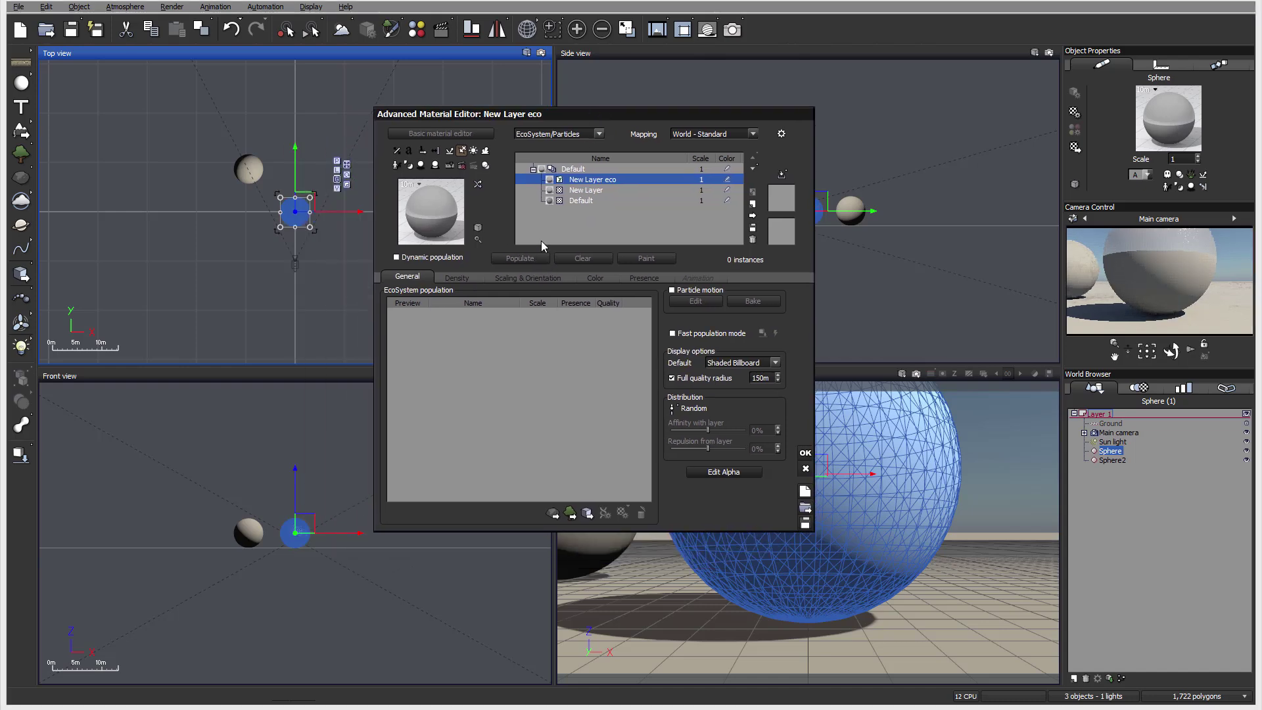
{"action": "left_click", "coordinate": [581, 201]}
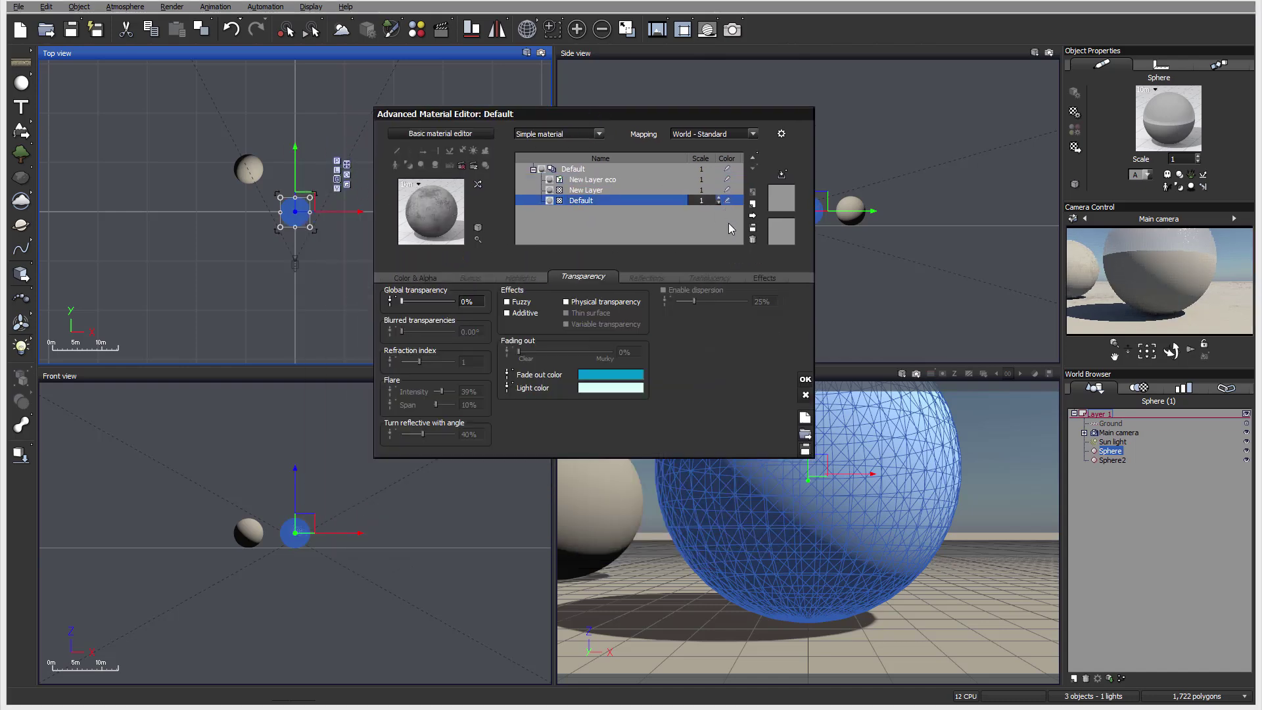
{"action": "left_click", "coordinate": [416, 278]}
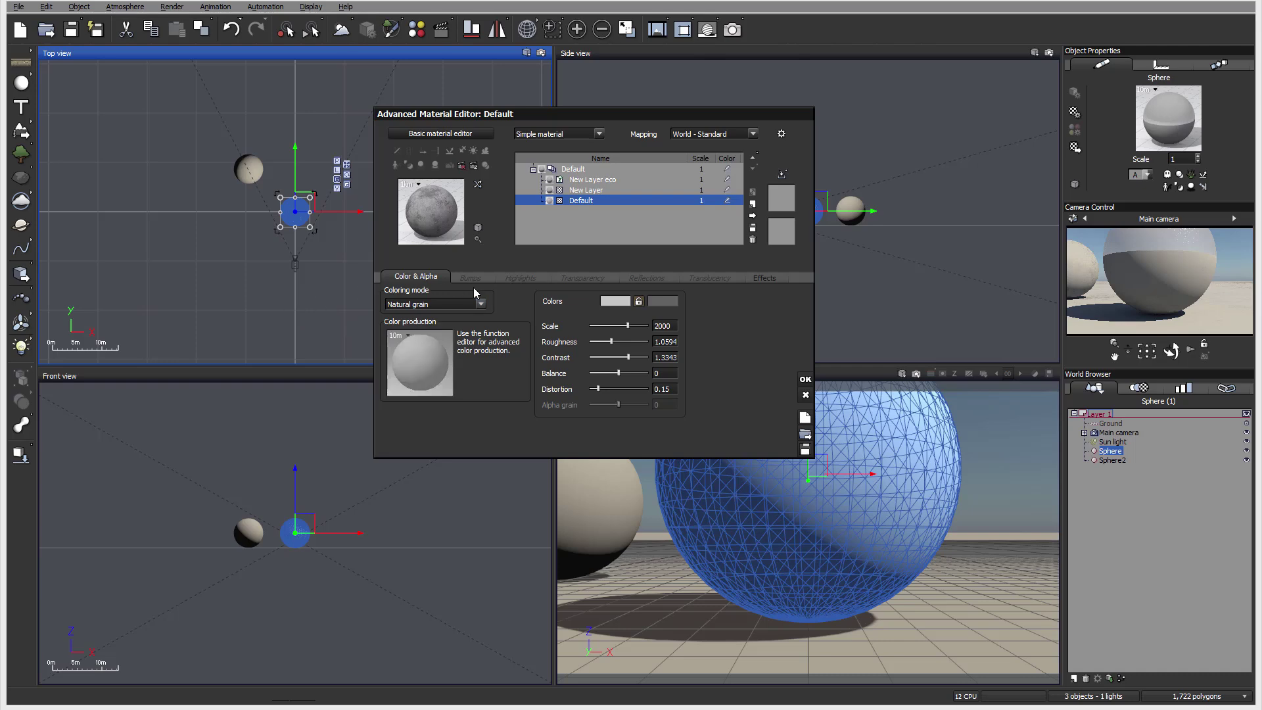
{"action": "left_click", "coordinate": [480, 304]}
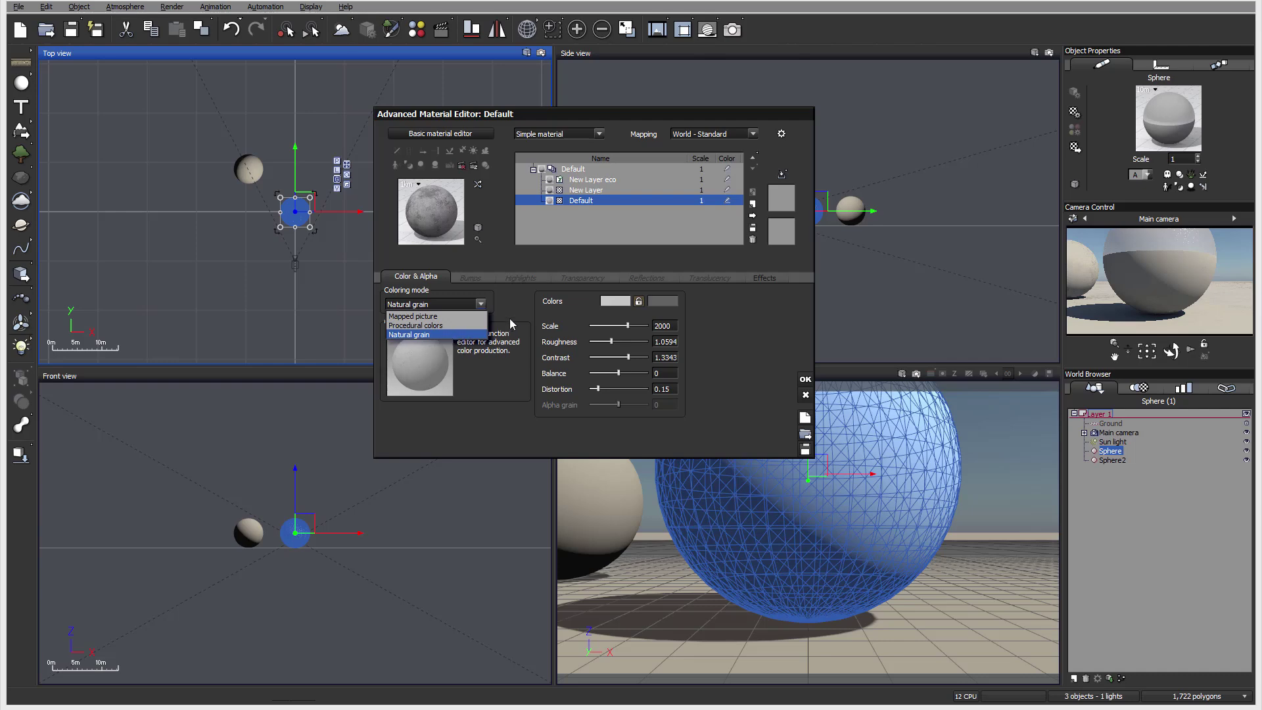
{"action": "left_click", "coordinate": [522, 301]}
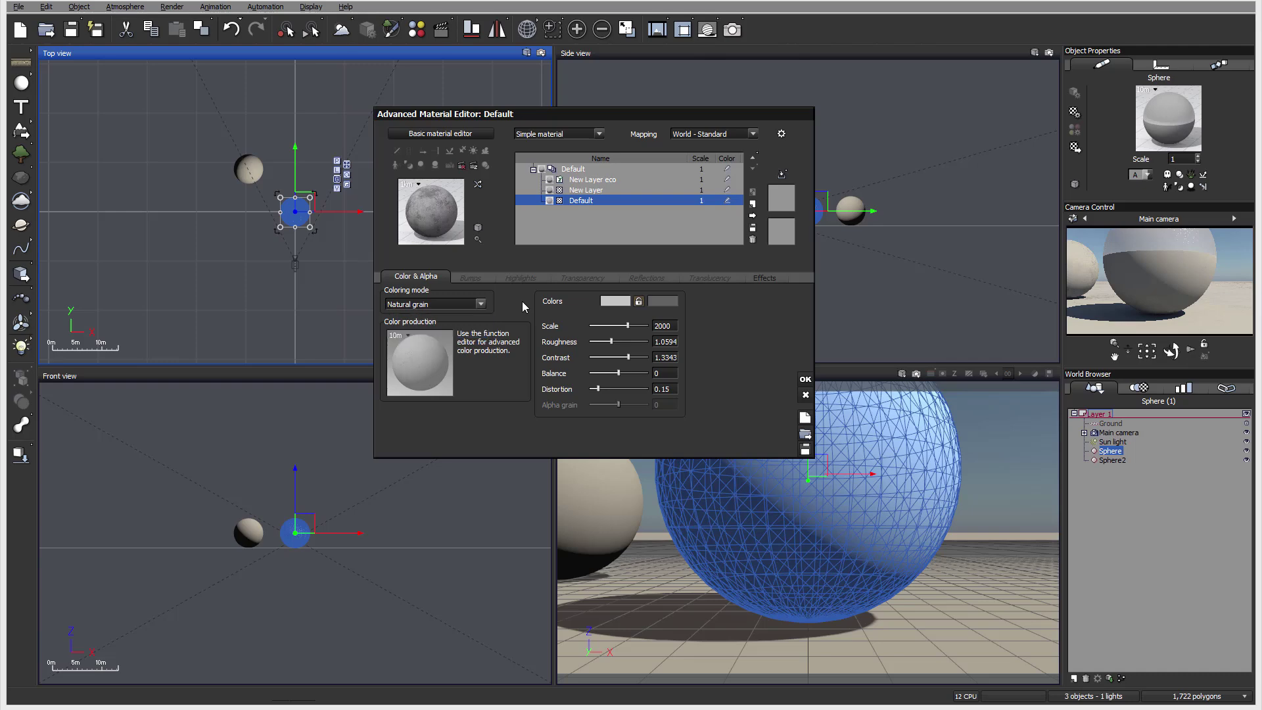
Unlock the grain colour pair and set the first grain colour to crimson.
{"action": "left_click", "coordinate": [638, 302]}
{"action": "left_click", "coordinate": [625, 302]}
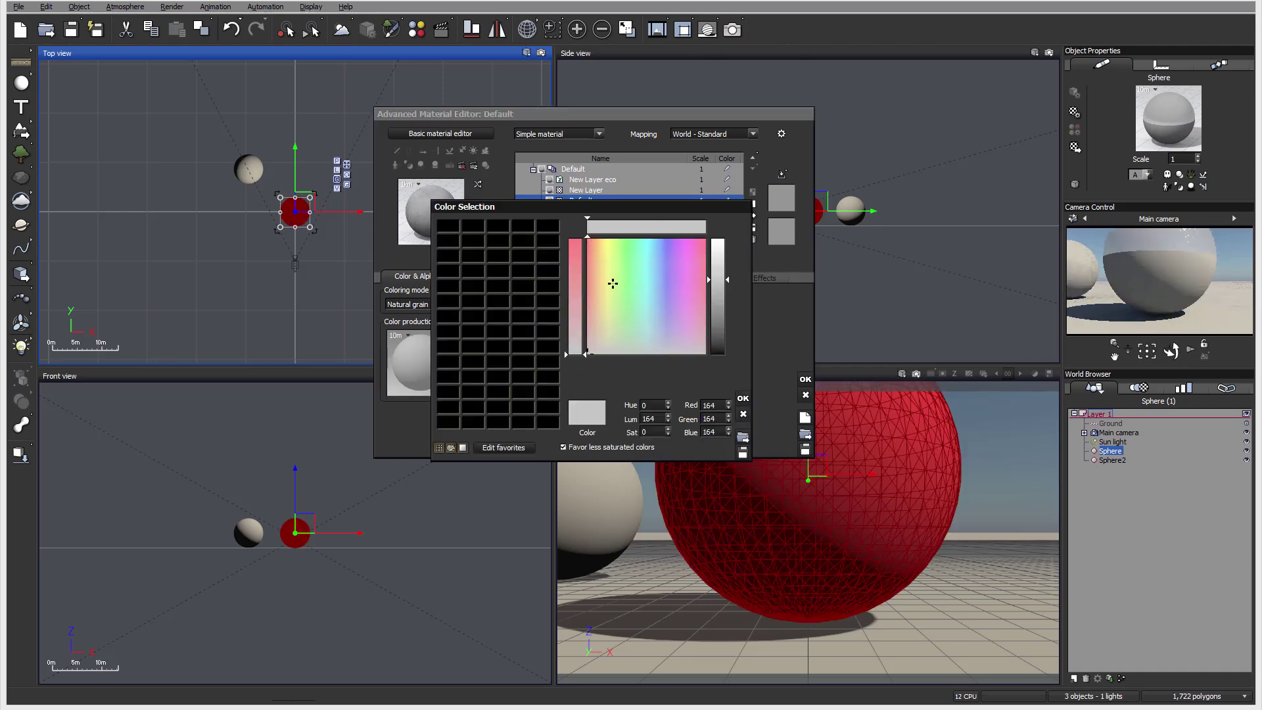
{"action": "left_click", "coordinate": [590, 258]}
{"action": "left_click", "coordinate": [710, 309]}
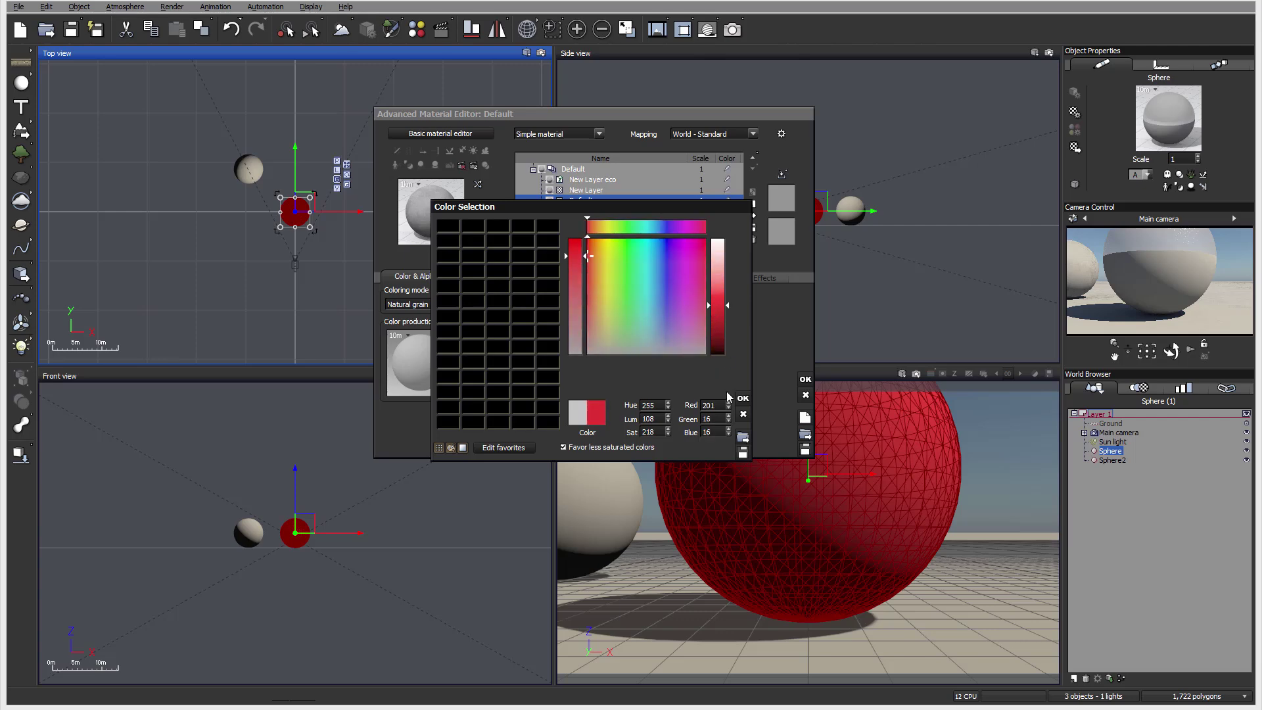
{"action": "left_click", "coordinate": [743, 398]}
Set the second grain colour to blue for a magenta-purple blend.
{"action": "left_click", "coordinate": [662, 302]}
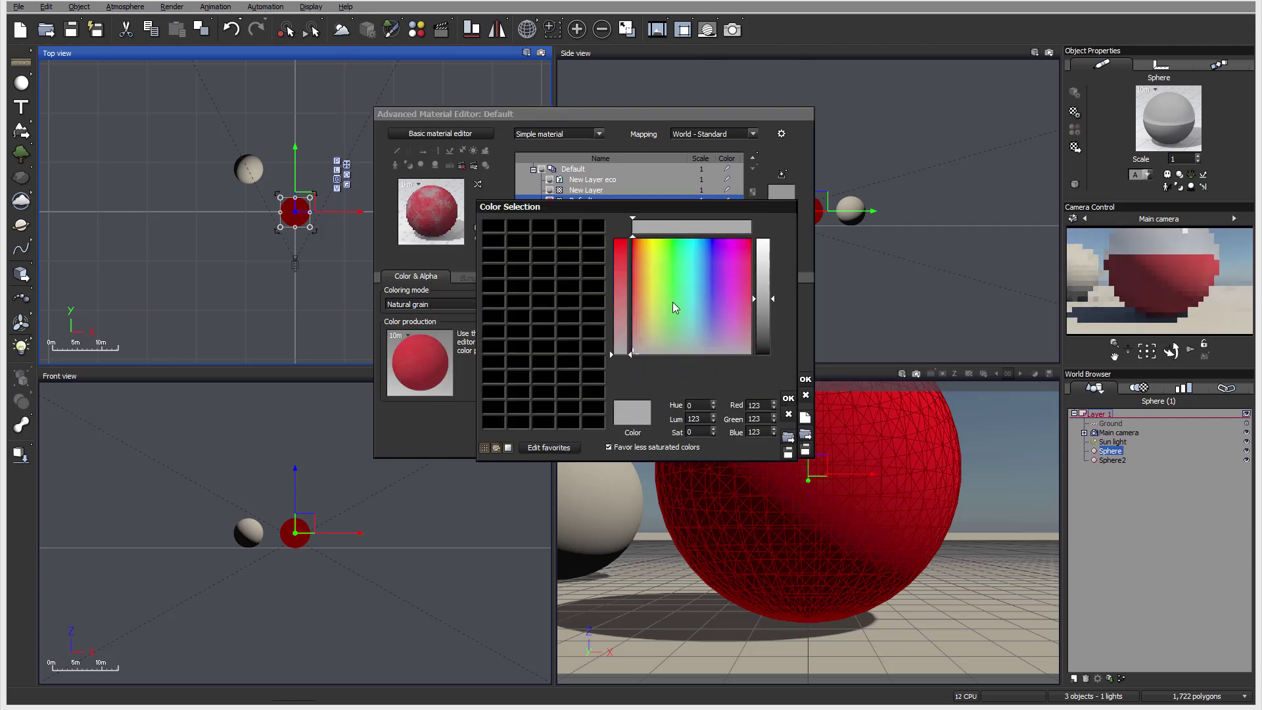
{"action": "left_click", "coordinate": [667, 276]}
{"action": "left_click", "coordinate": [707, 261]}
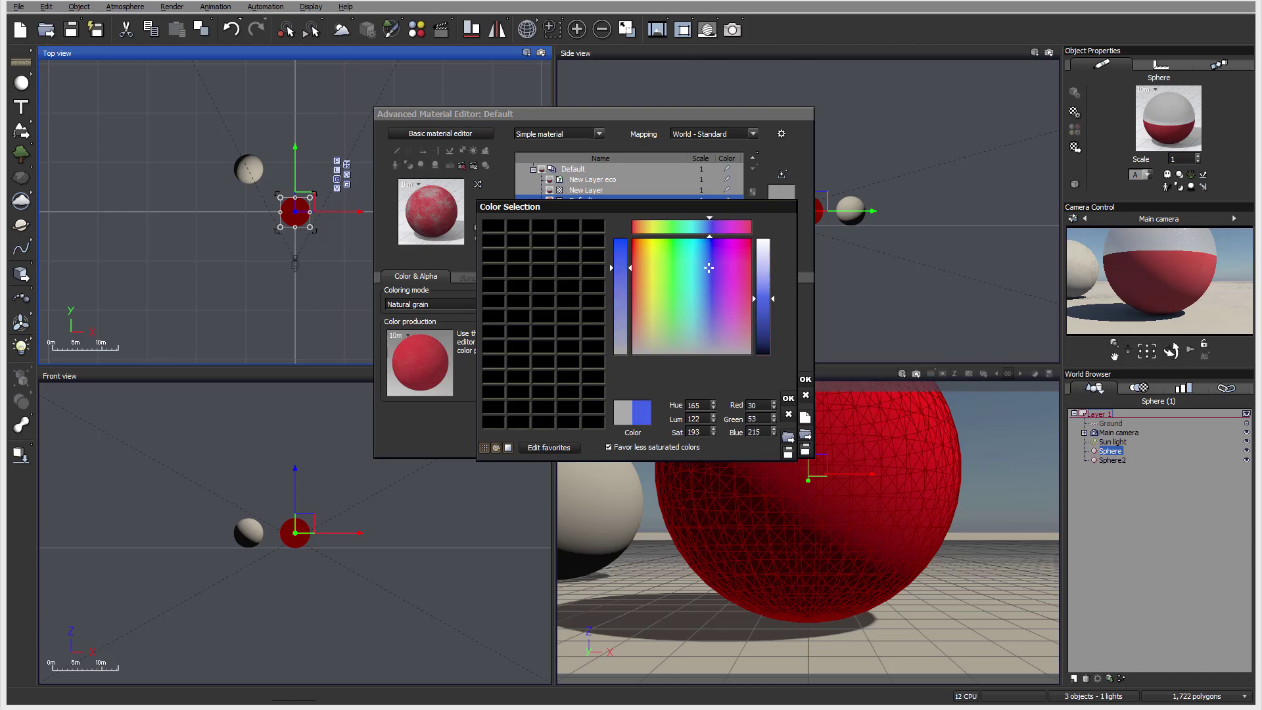
{"action": "left_click", "coordinate": [788, 398]}
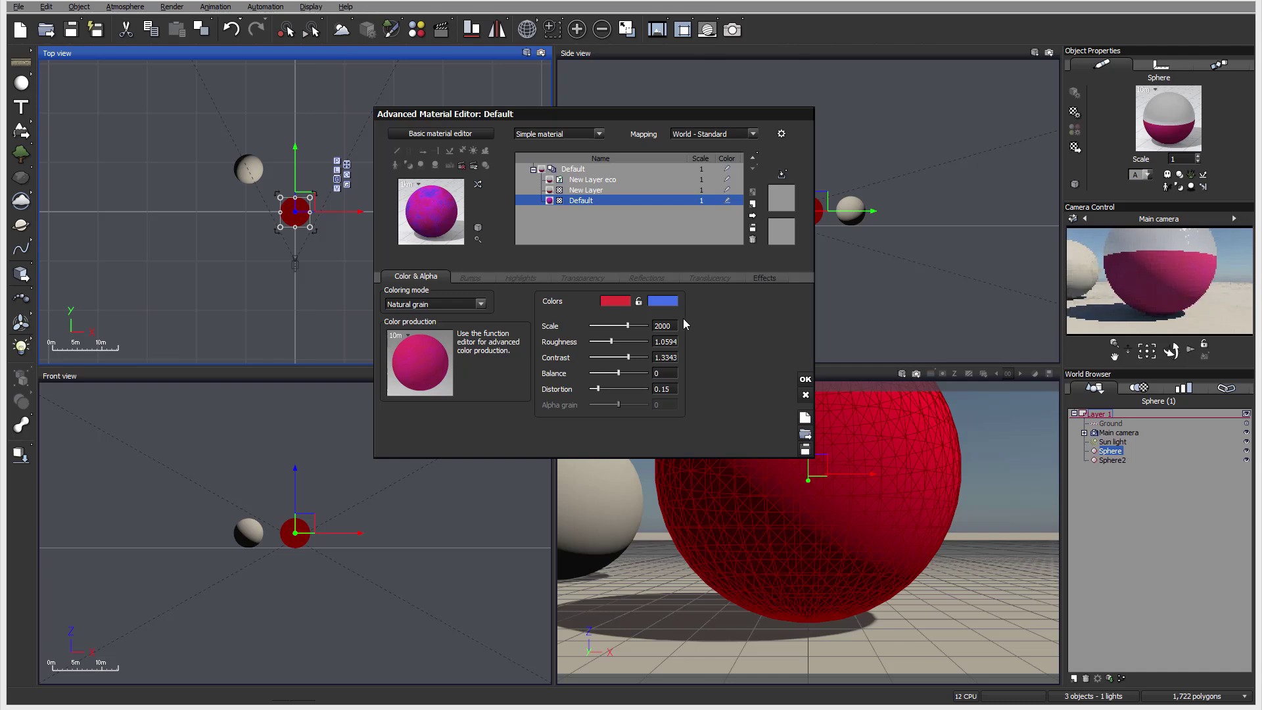
Adjust the grain to Scale 506.58, Roughness 1.4301, Contrast 0.8373, Balance 0.1798, Distortion 0.4758.
{"action": "left_click_drag", "start_coordinate": [619, 328], "coordinate": [644, 358]}
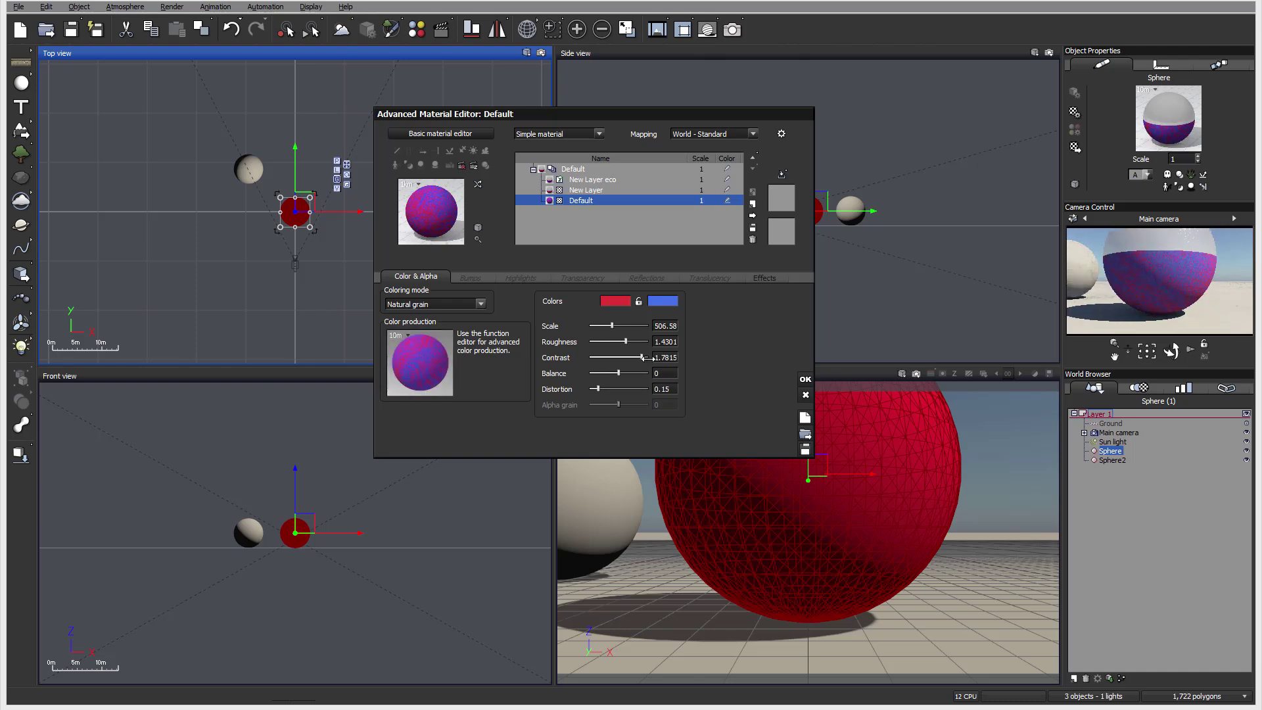
{"action": "left_click_drag", "start_coordinate": [644, 357], "coordinate": [618, 389]}
Switch colouring to Procedural colors and inspect the colour production function in the Function Editor.
{"action": "left_click", "coordinate": [476, 304]}
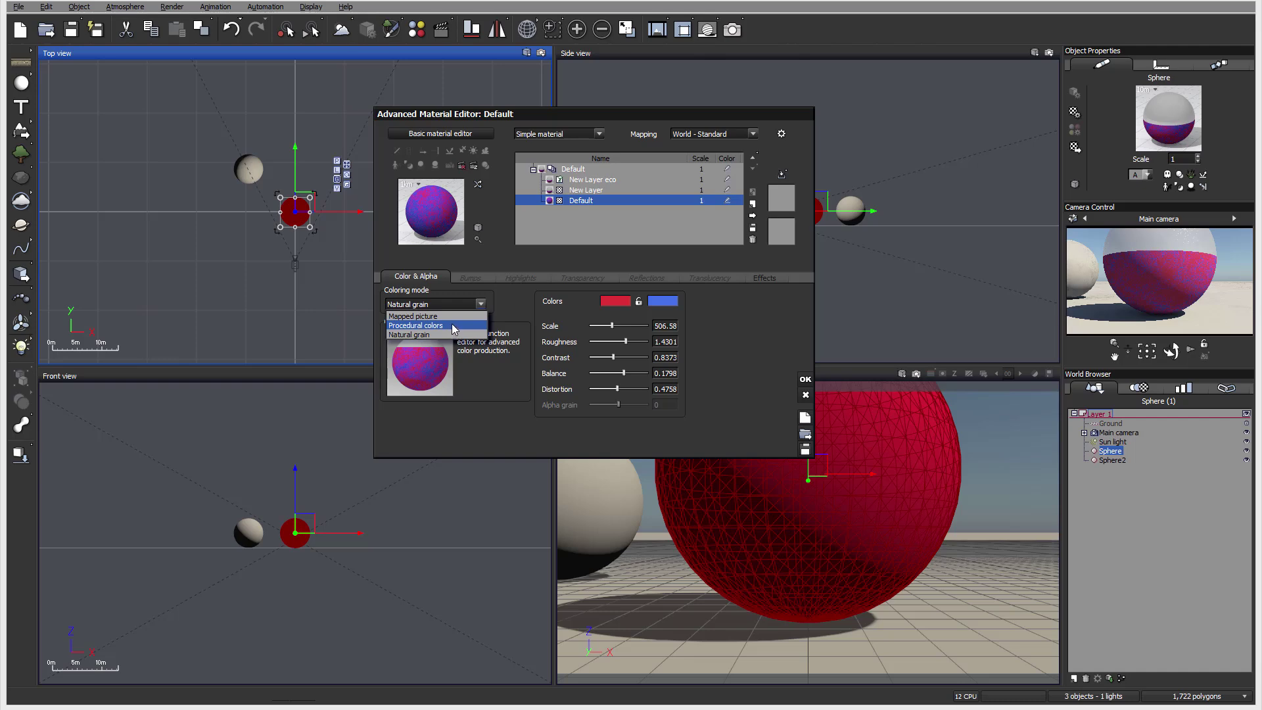
{"action": "left_click", "coordinate": [452, 324]}
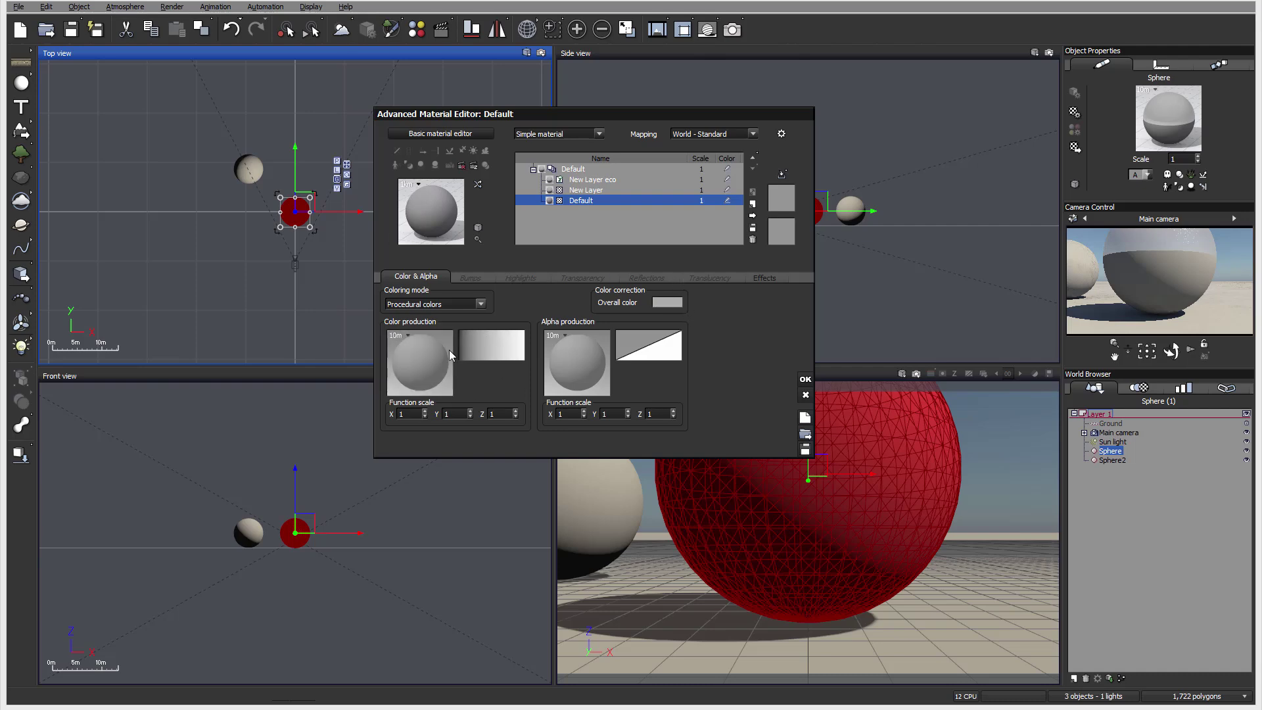
{"action": "right_click", "coordinate": [416, 360]}
{"action": "left_click", "coordinate": [441, 369]}
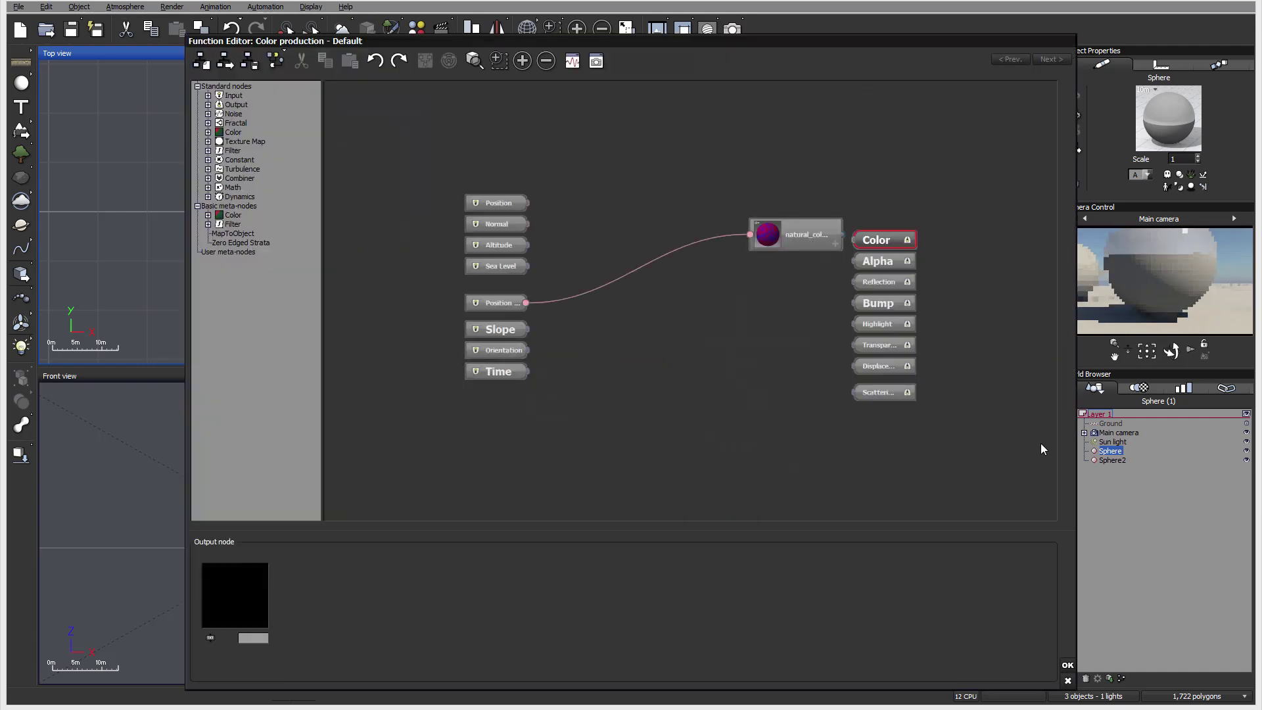
{"action": "left_click", "coordinate": [1067, 680]}
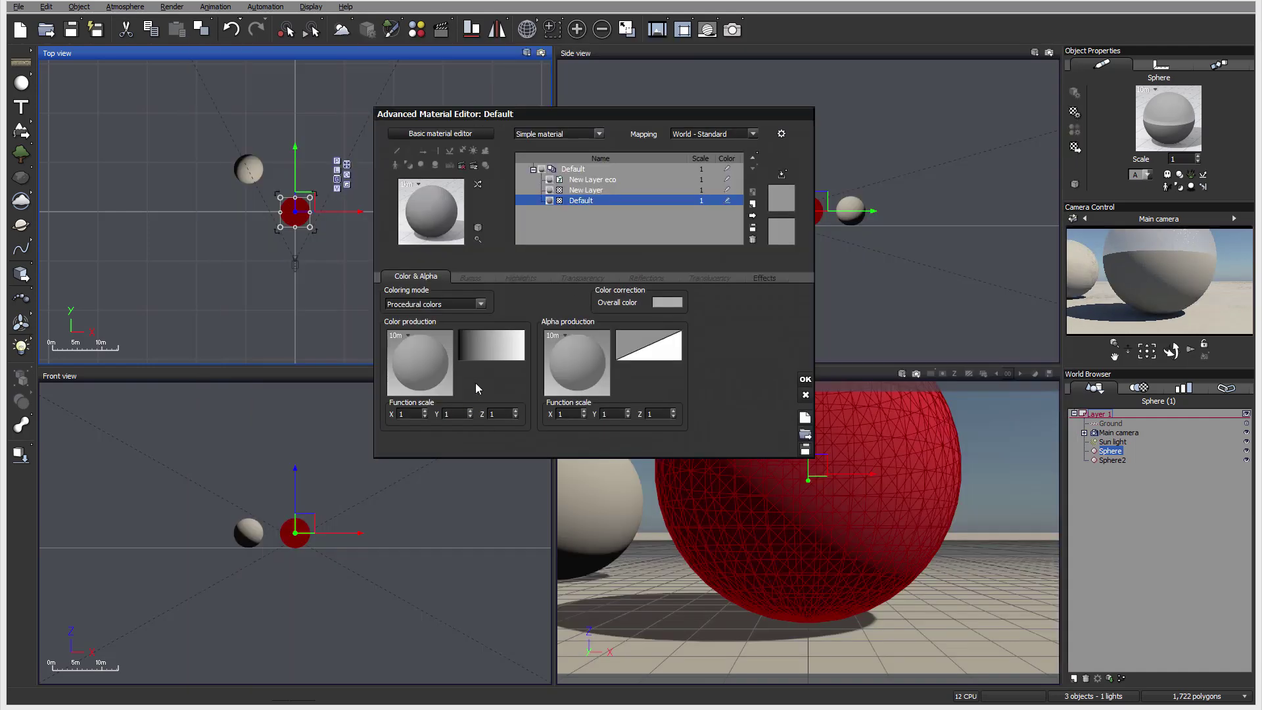
{"action": "left_click", "coordinate": [436, 353]}
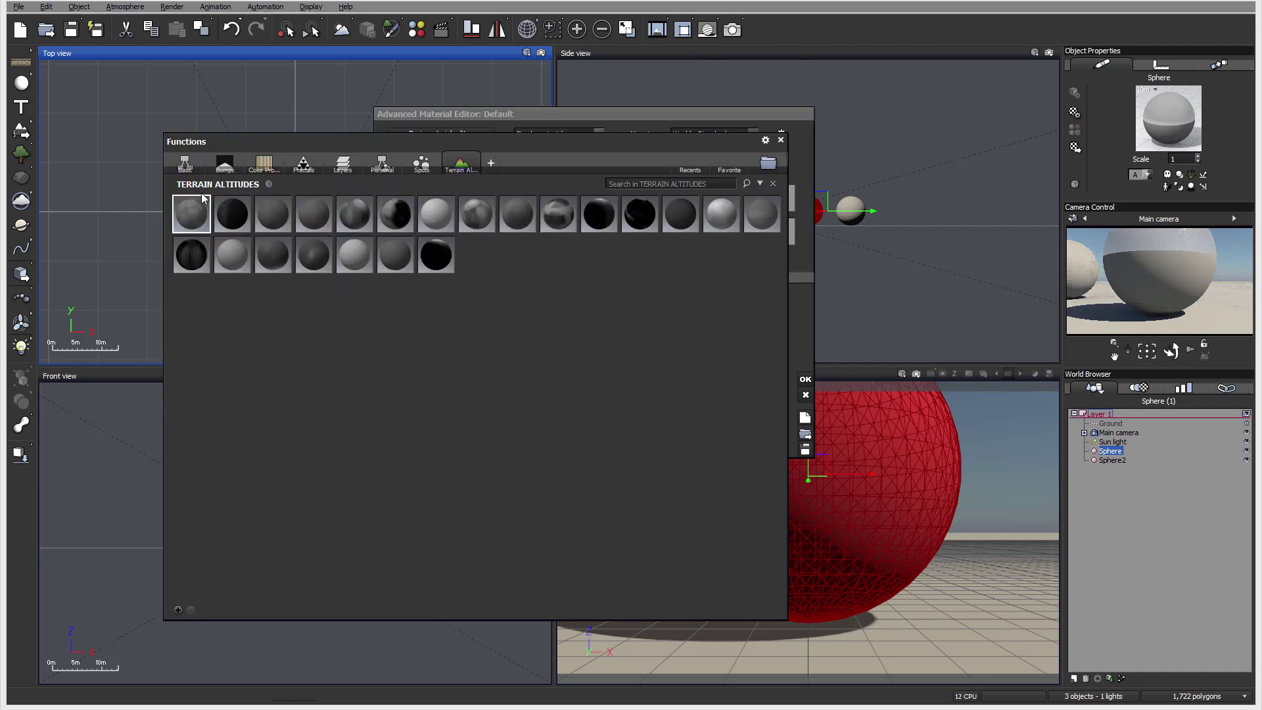
{"action": "double_click", "coordinate": [180, 203]}
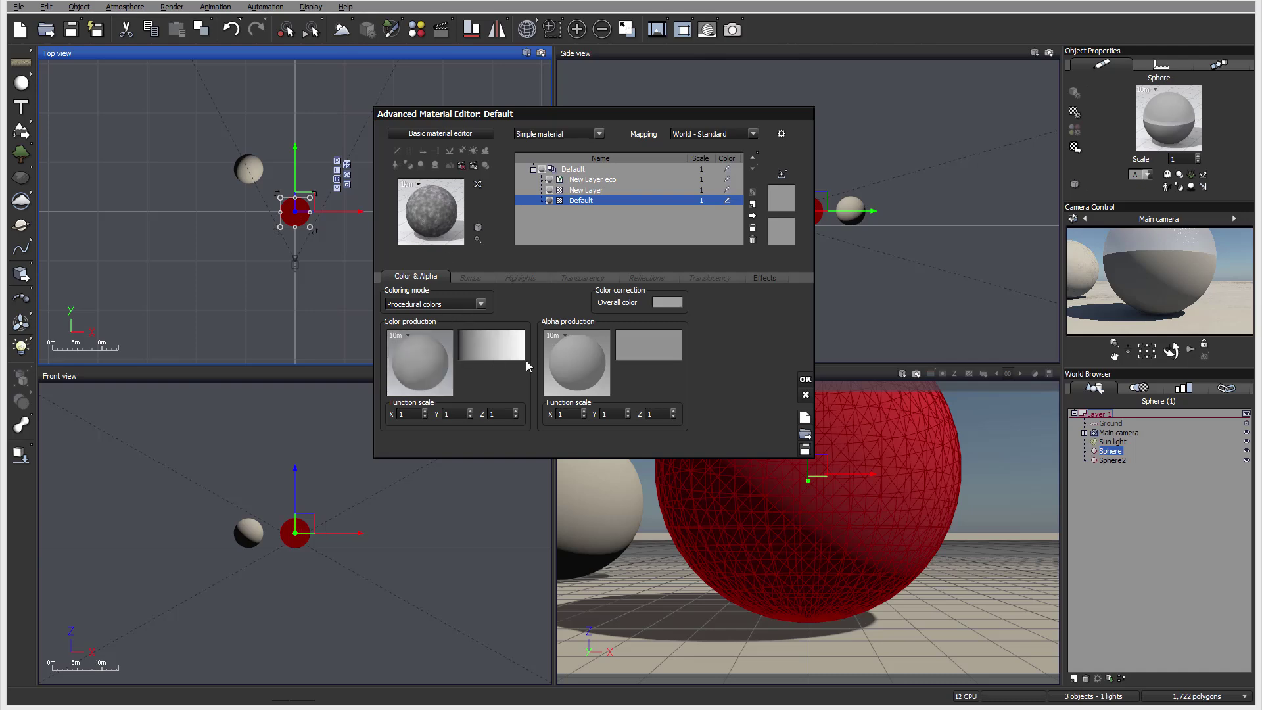
{"action": "left_click", "coordinate": [467, 304]}
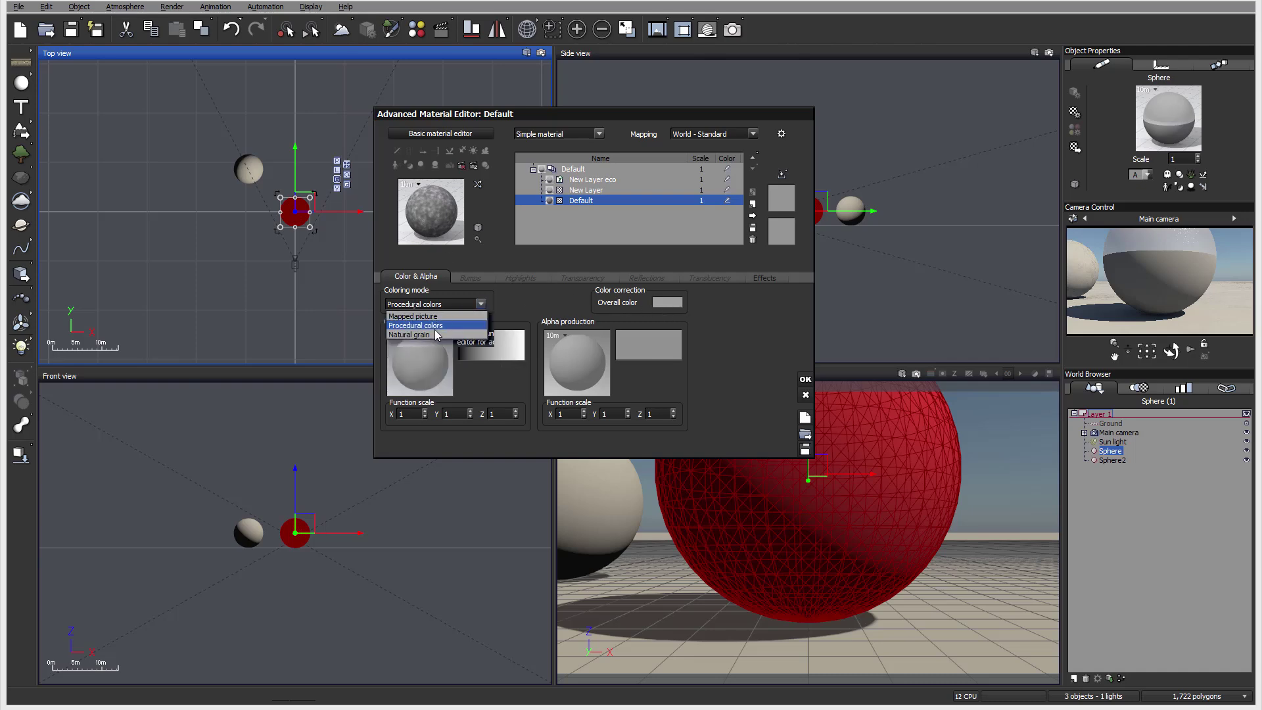
{"action": "left_click", "coordinate": [453, 318]}
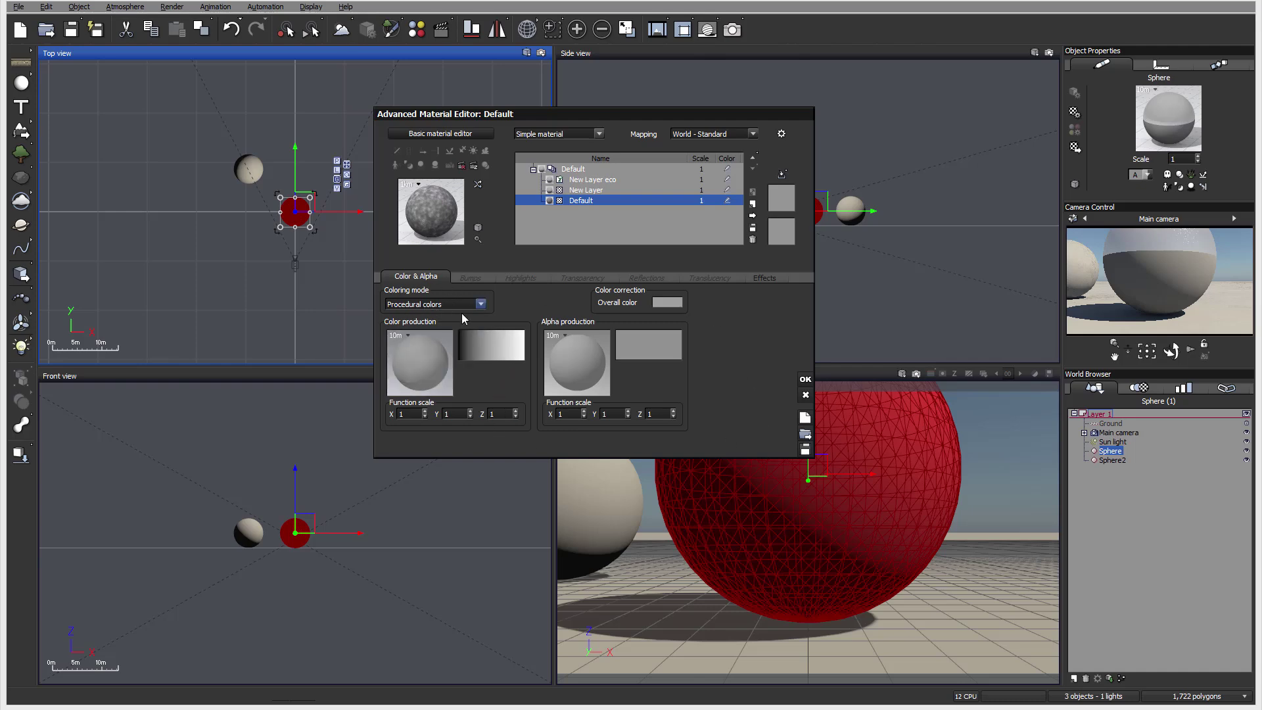
Load the Stained bronze color map into the Color production gradient.
{"action": "right_click", "coordinate": [486, 338]}
{"action": "left_click", "coordinate": [471, 348]}
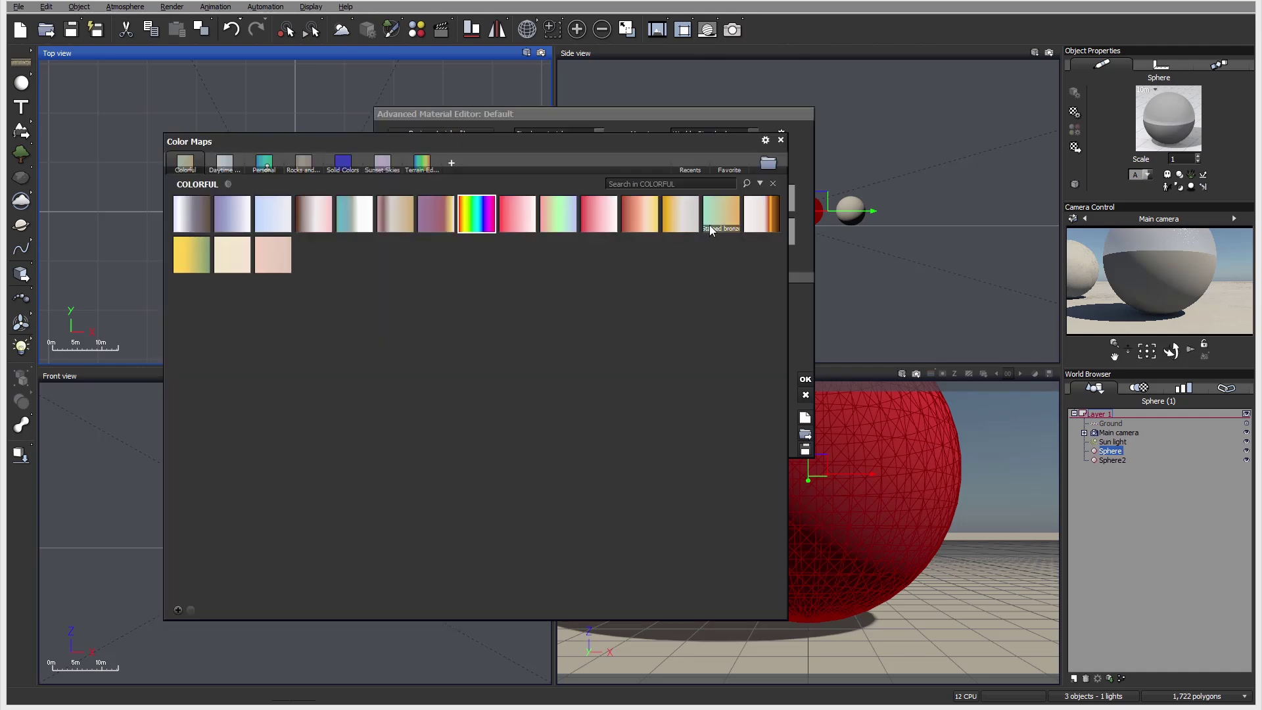
{"action": "double_click", "coordinate": [715, 215]}
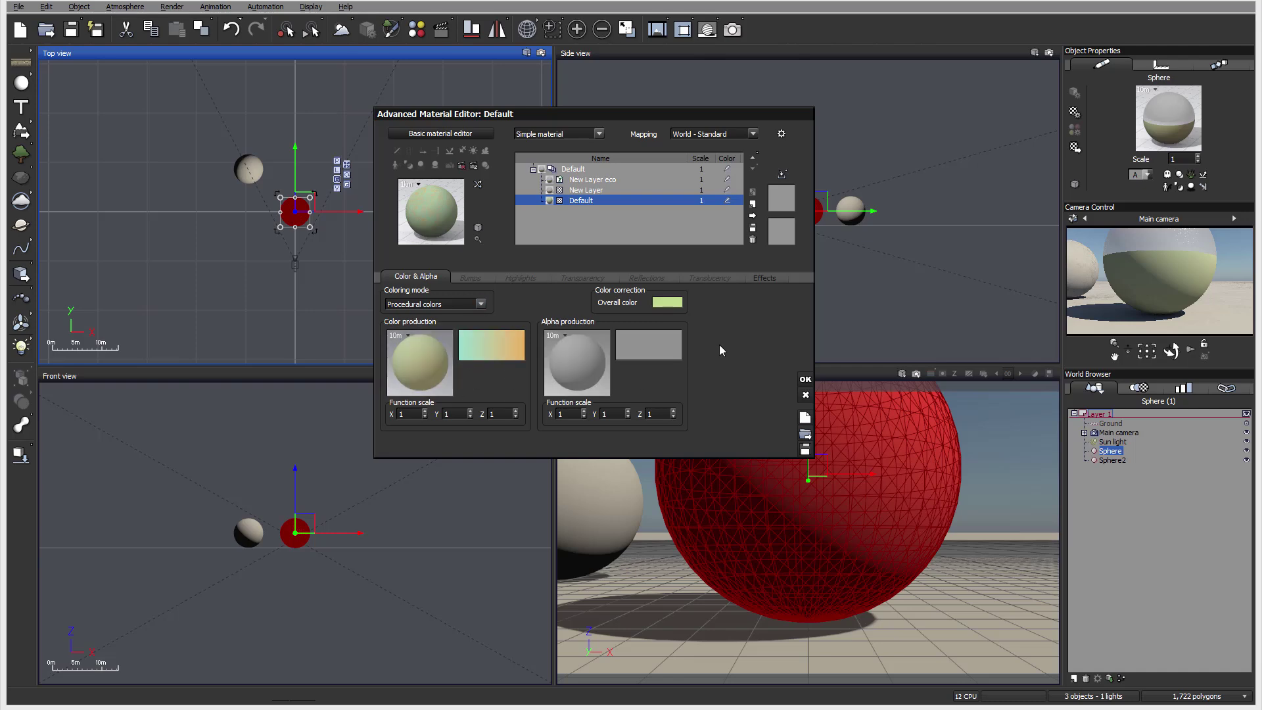
{"action": "left_click", "coordinate": [481, 304]}
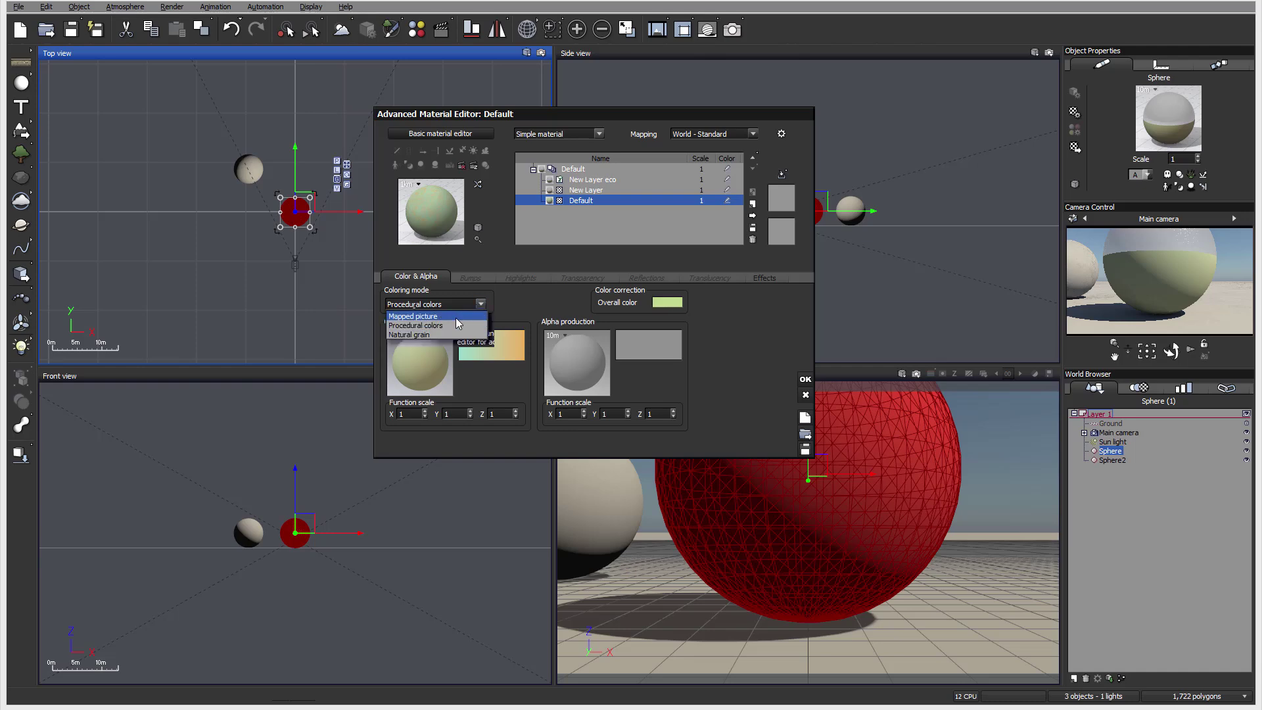
{"action": "left_click", "coordinate": [534, 294]}
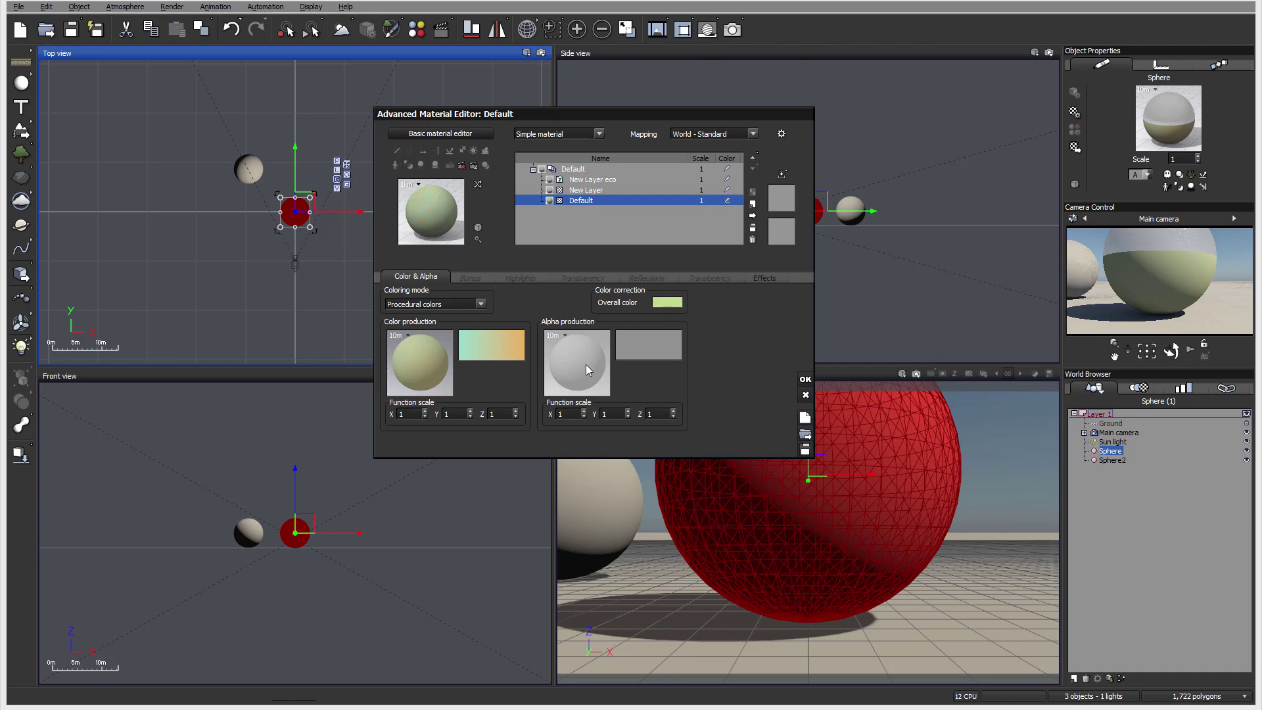
{"action": "left_click", "coordinate": [583, 278]}
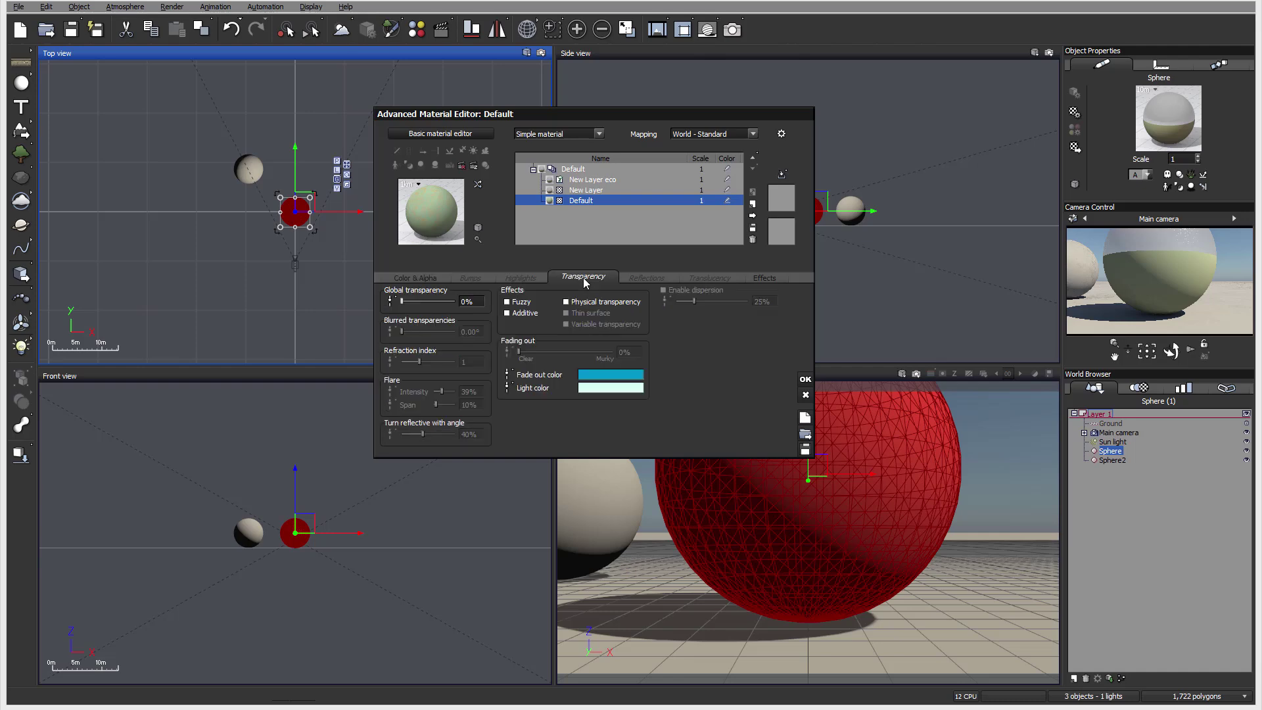
{"action": "left_click", "coordinate": [414, 278]}
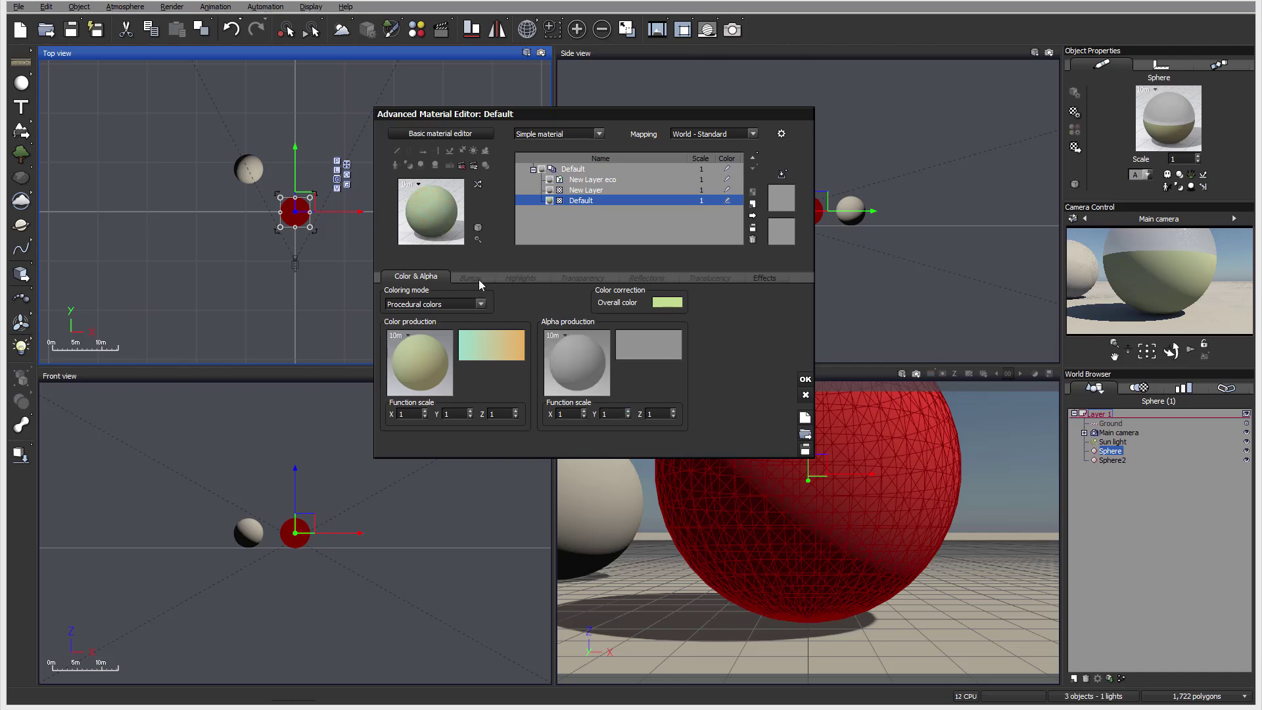
Switch the Default layer to Mapped picture colouring, glancing at the New Layer layers before reselecting Default.
{"action": "left_click", "coordinate": [478, 314]}
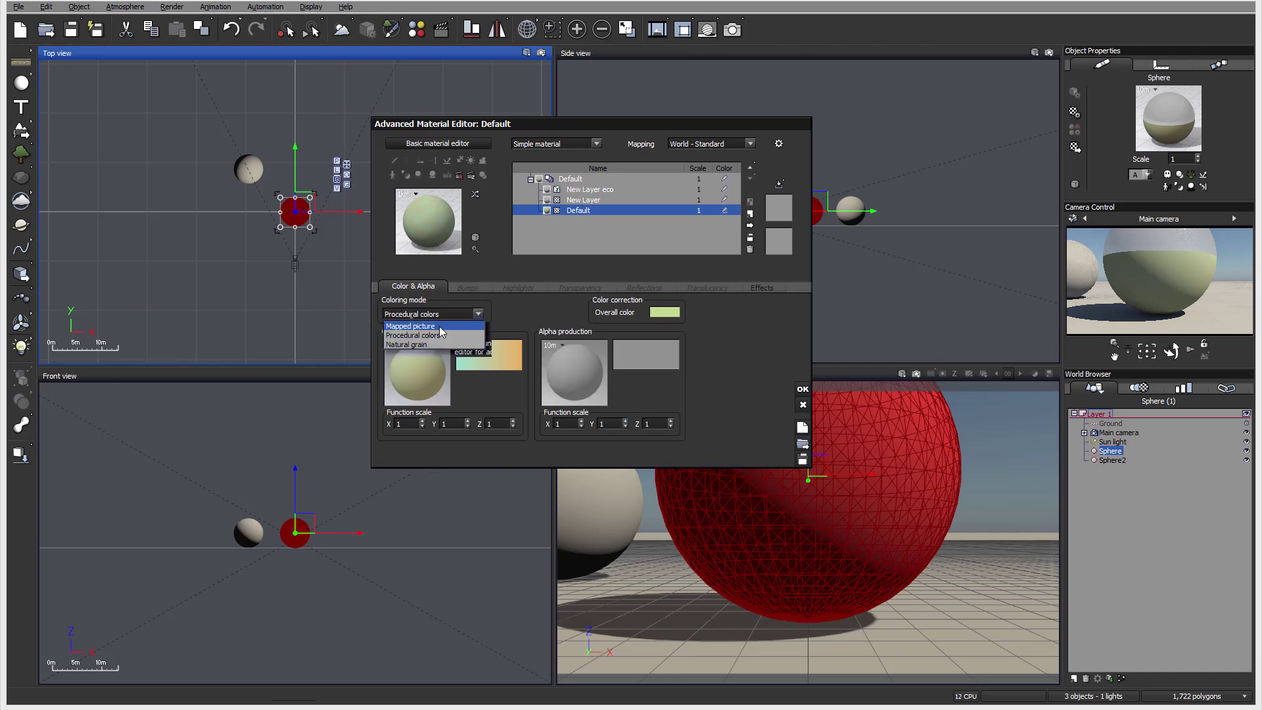
{"action": "left_click", "coordinate": [439, 326]}
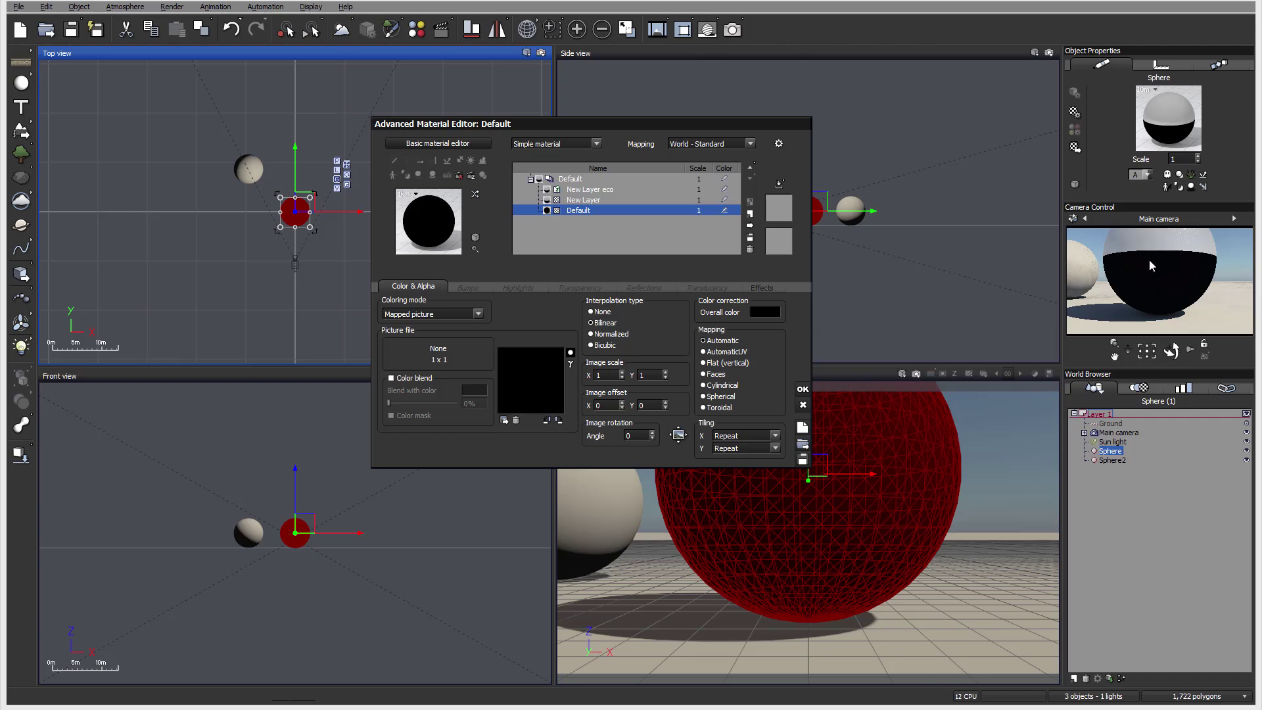
{"action": "left_click", "coordinate": [724, 199]}
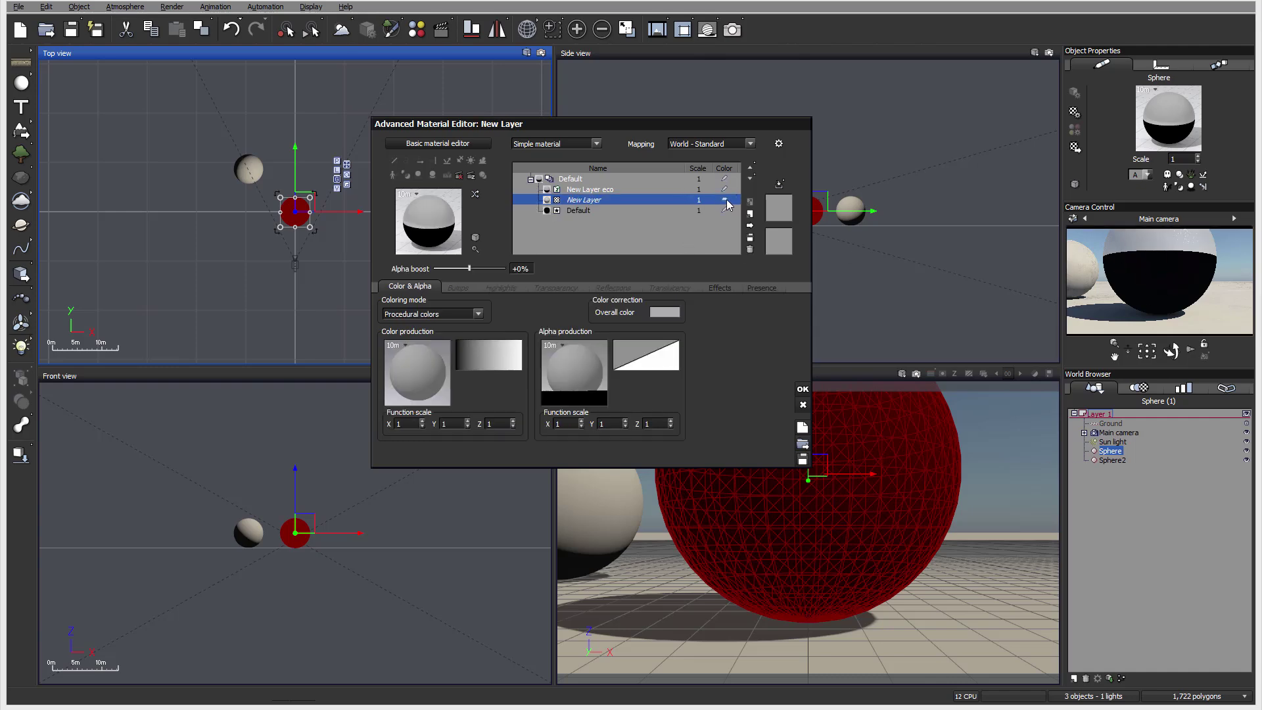
{"action": "left_click", "coordinate": [723, 190]}
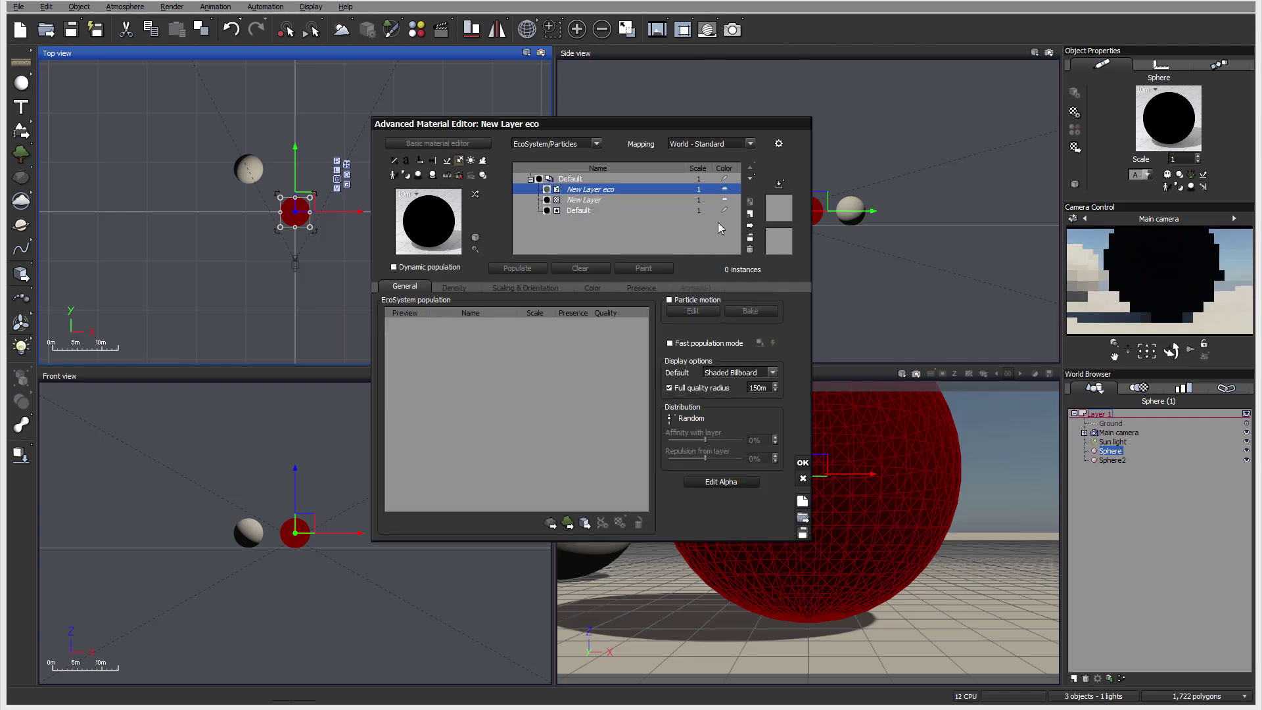
{"action": "left_click", "coordinate": [585, 210]}
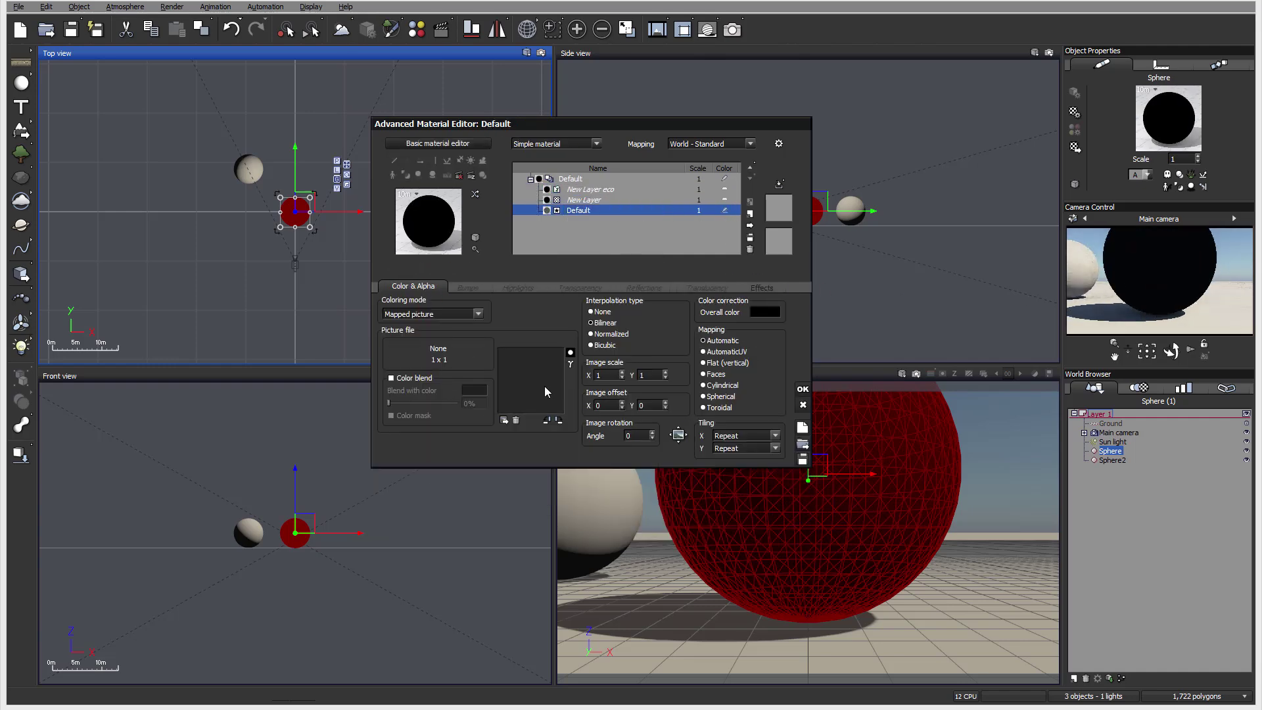
Load Vintage Paper_009.jpg from Bitmaps as a single image, not a sequence.
{"action": "left_click", "coordinate": [503, 420]}
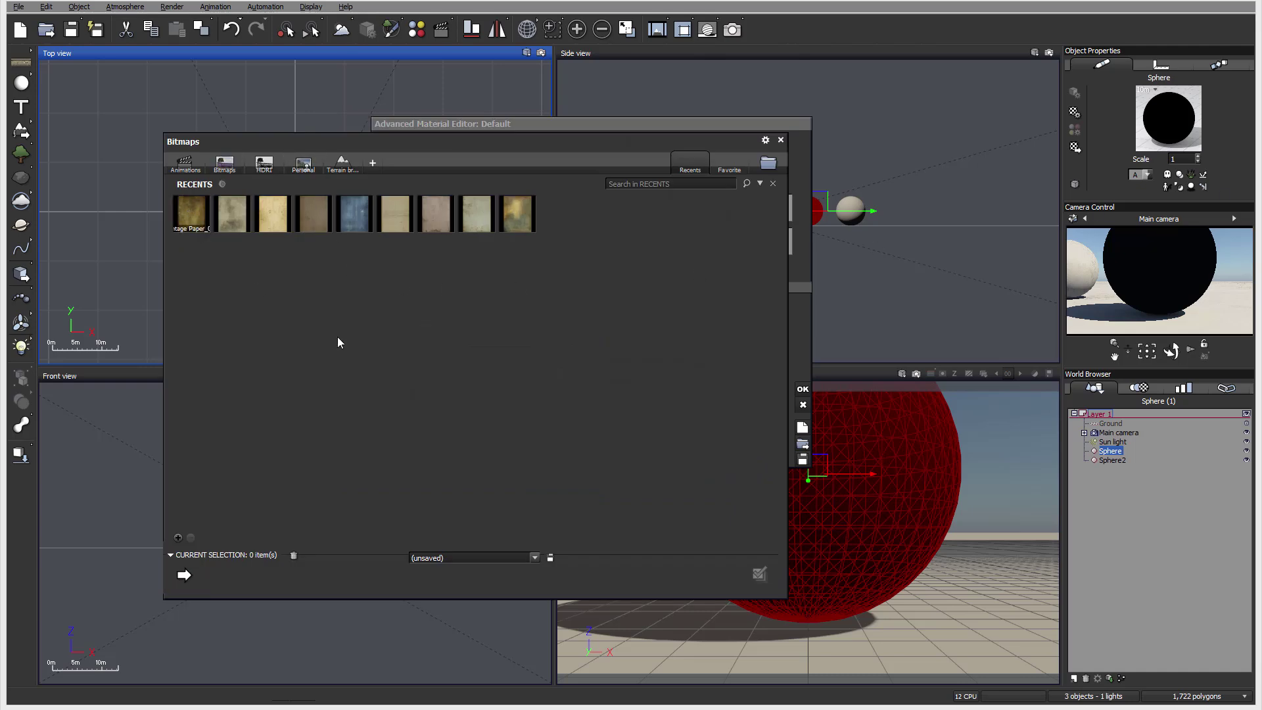
{"action": "double_click", "coordinate": [189, 213]}
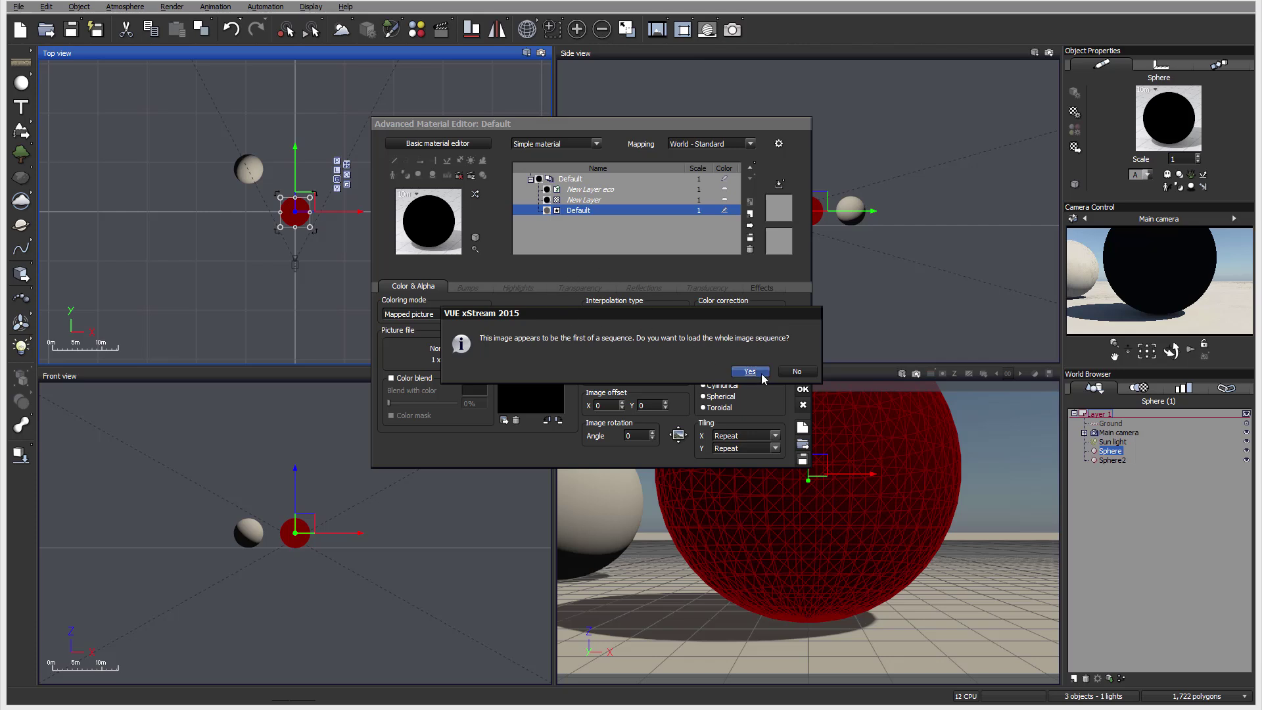
{"action": "left_click", "coordinate": [796, 372]}
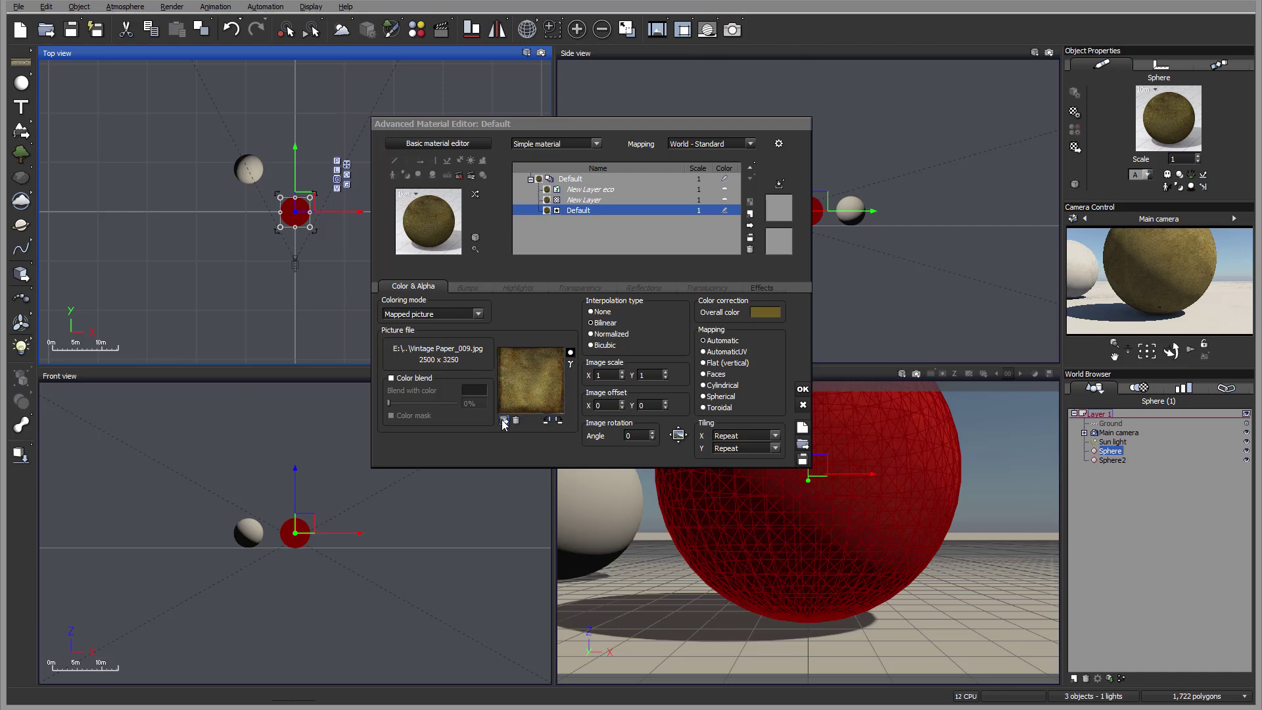
Rotate the paper picture 90° anti-clockwise and review the Image Gamma settings.
{"action": "left_click", "coordinate": [546, 422]}
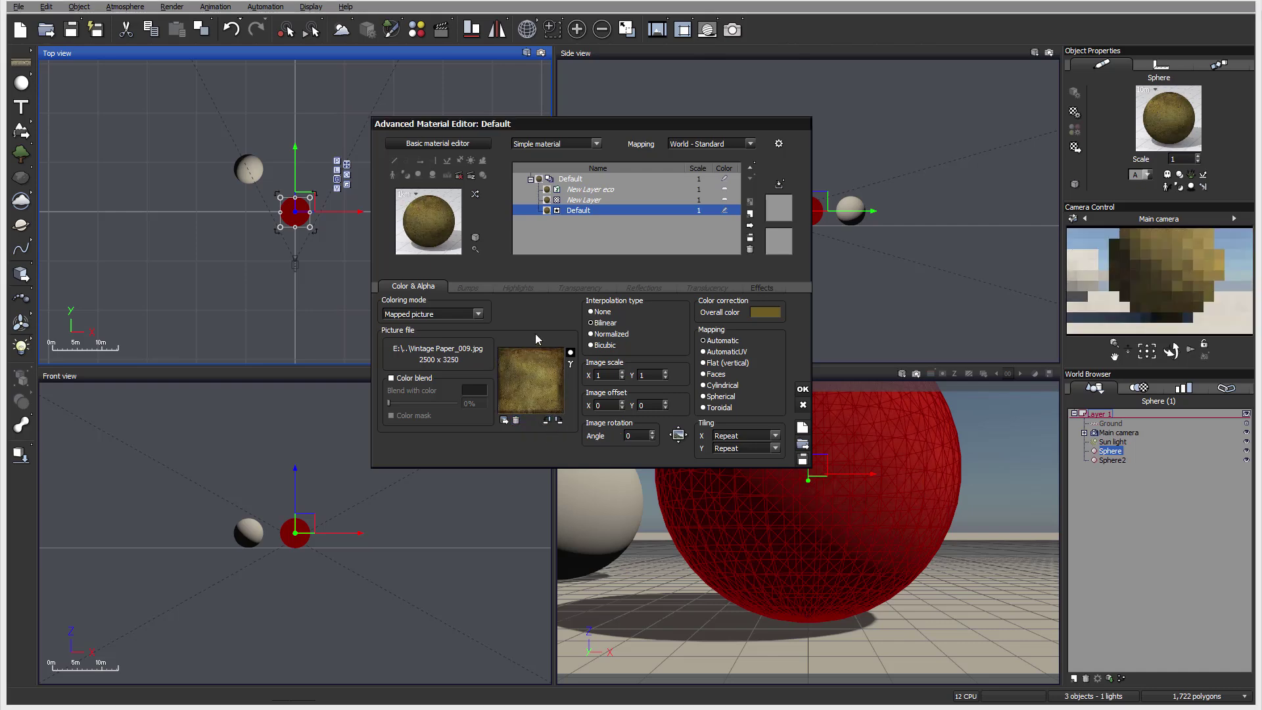
{"action": "left_click", "coordinate": [570, 364]}
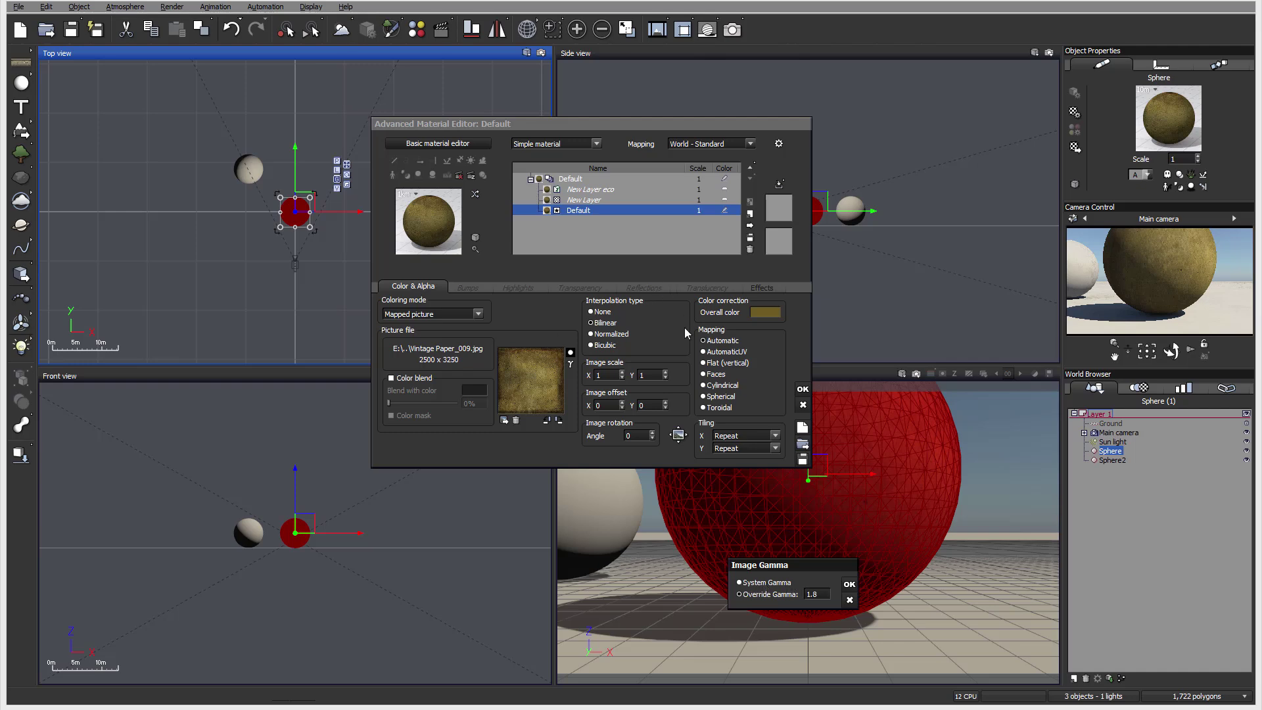
{"action": "left_click", "coordinate": [849, 599]}
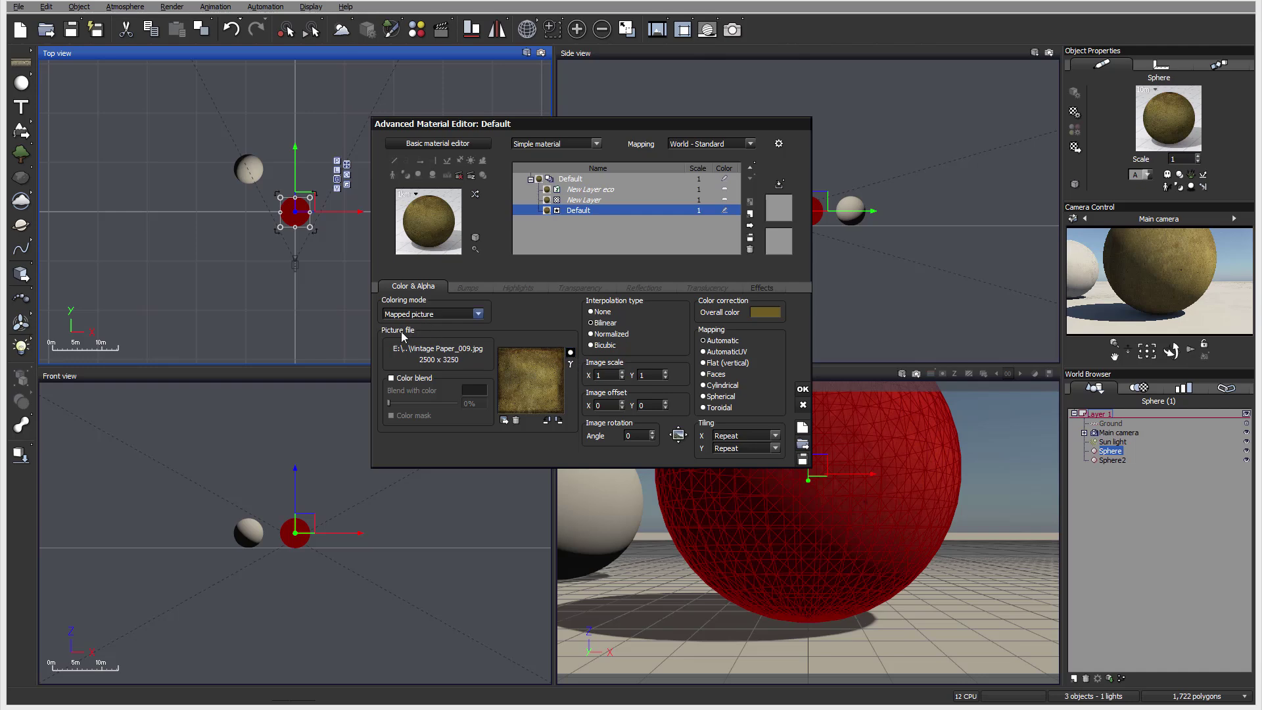
Enable Color blend with a white blend colour at 0%, leaving the color mask off.
{"action": "left_click", "coordinate": [408, 380]}
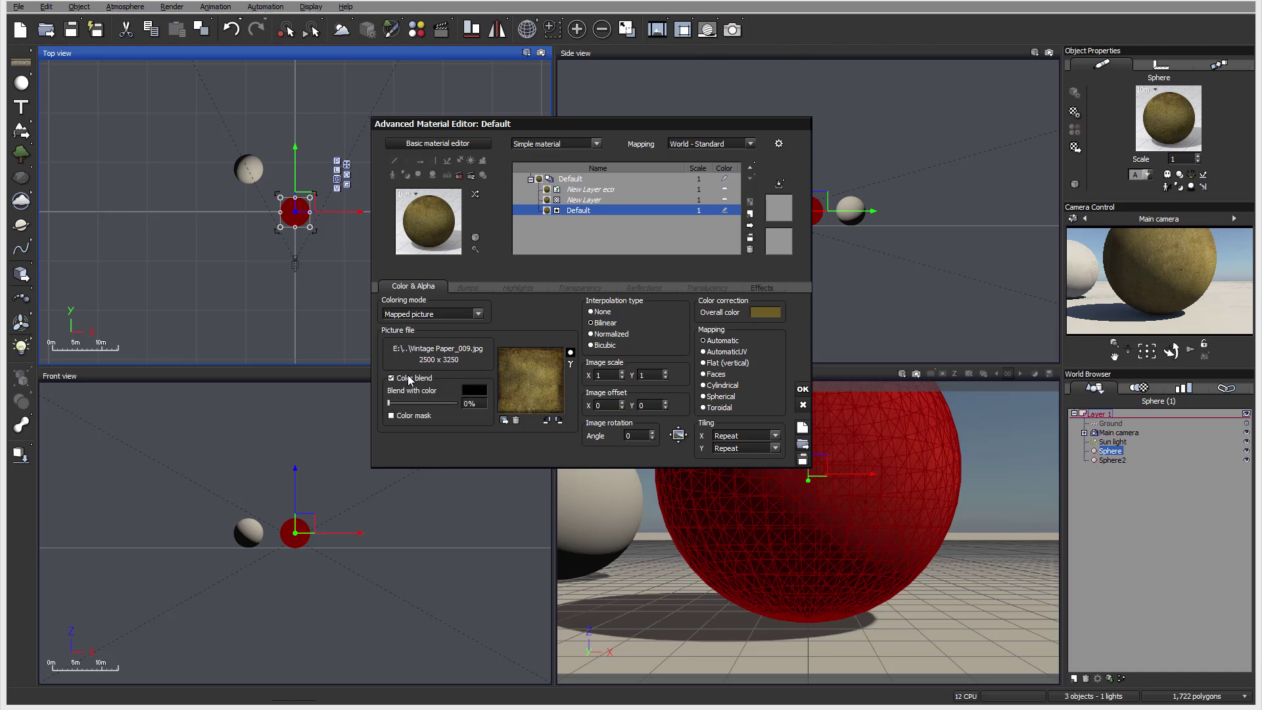
{"action": "left_click", "coordinate": [466, 392]}
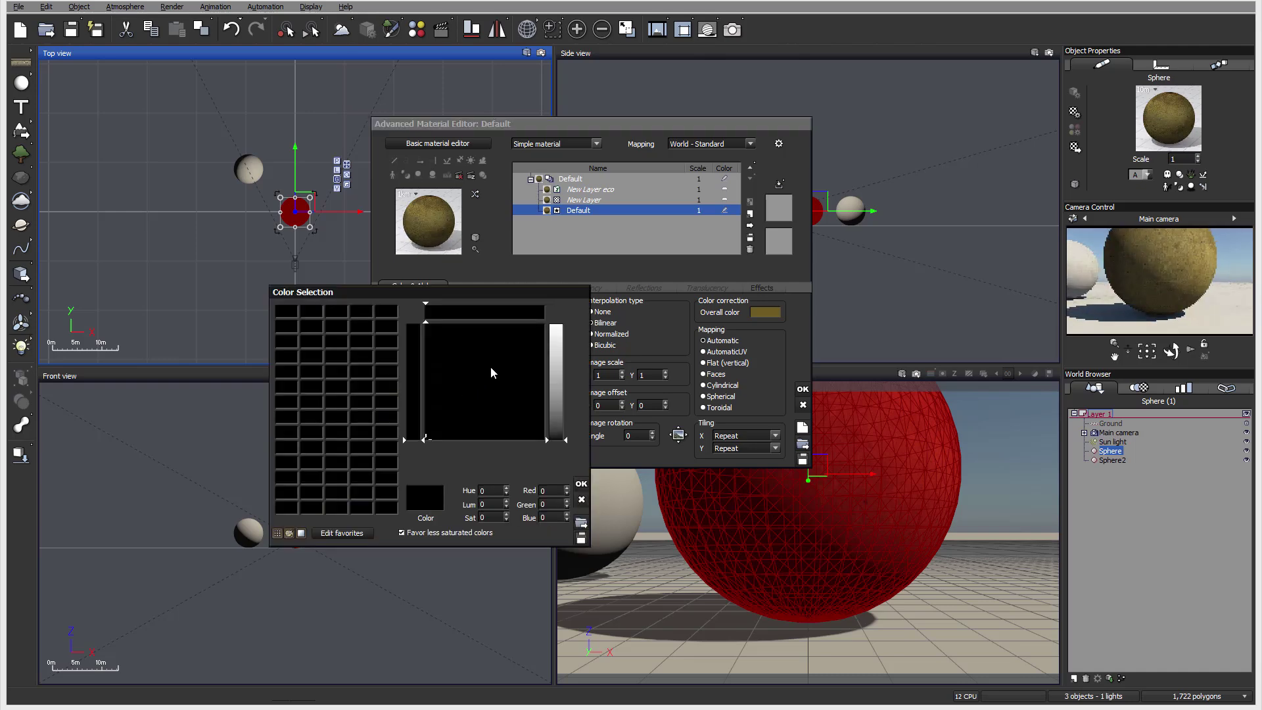
{"action": "left_click_drag", "start_coordinate": [568, 361], "coordinate": [557, 324]}
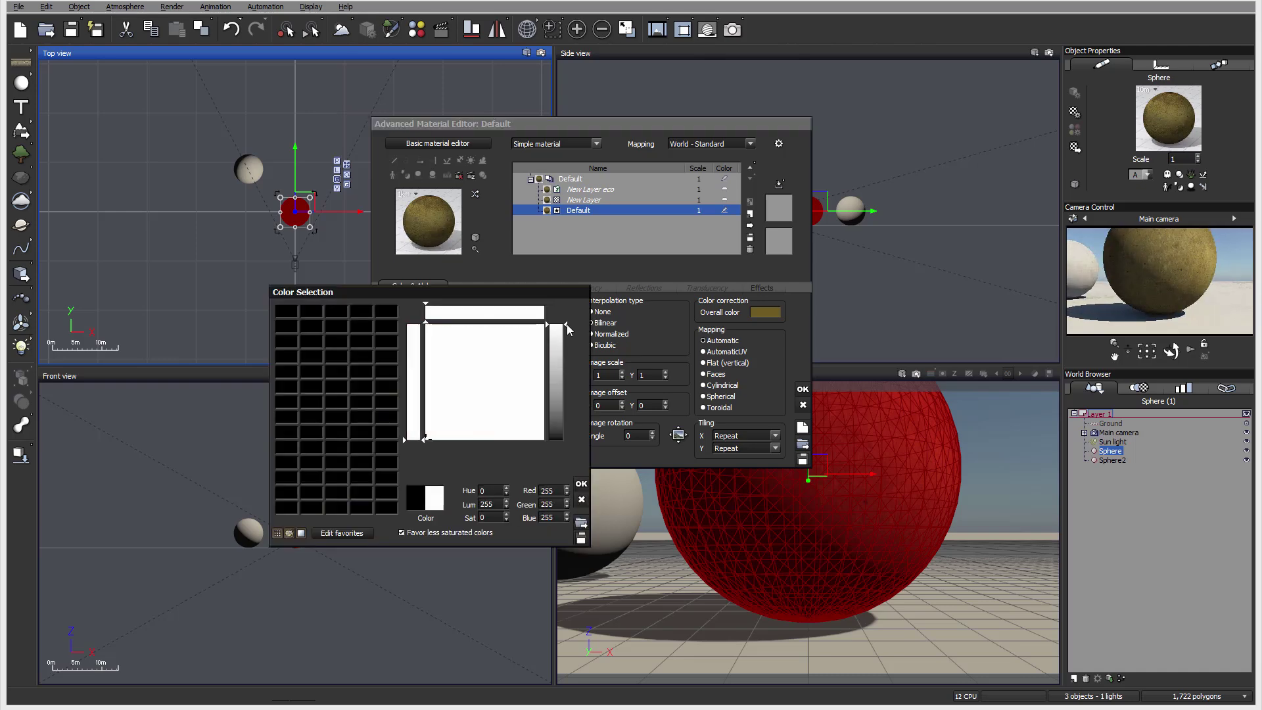
{"action": "left_click", "coordinate": [581, 484]}
{"action": "left_click", "coordinate": [435, 400]}
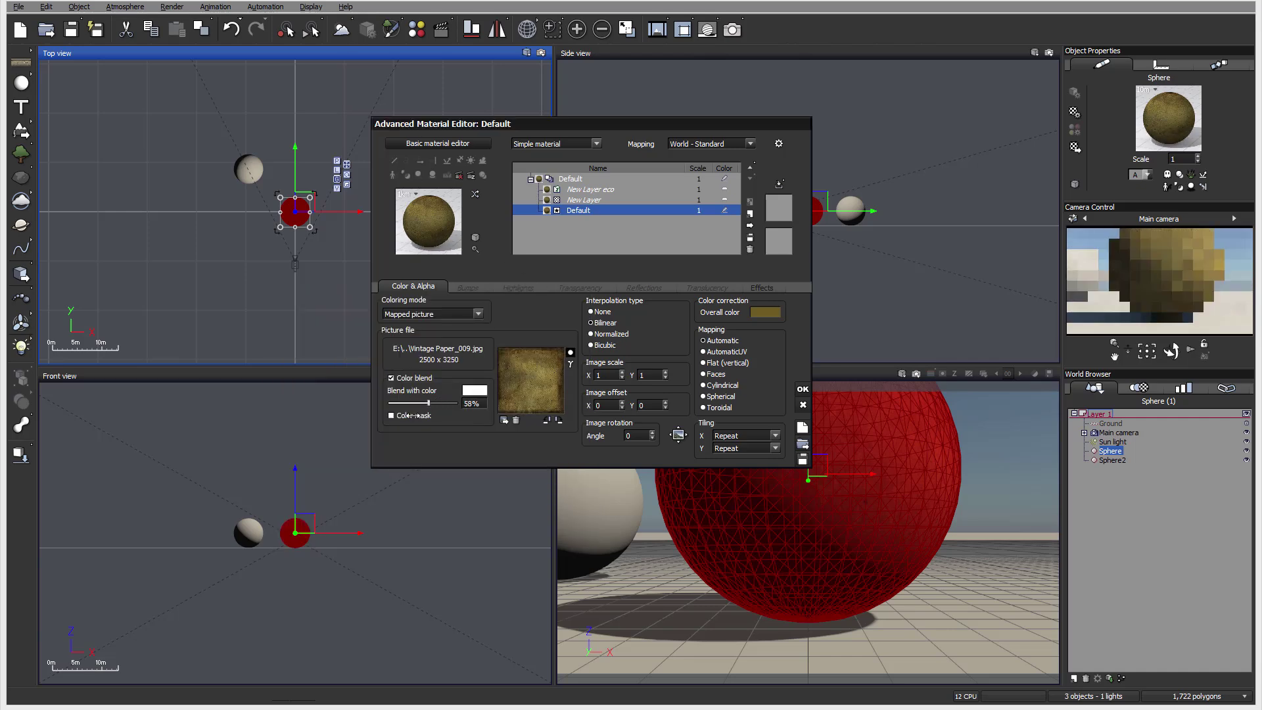
{"action": "left_click", "coordinate": [391, 415]}
{"action": "mouse_move", "coordinate": [436, 402]}
{"action": "left_mouse_down"}
{"action": "mouse_move", "coordinate": [448, 401]}
{"action": "mouse_move", "coordinate": [430, 402]}
{"action": "left_mouse_up"}
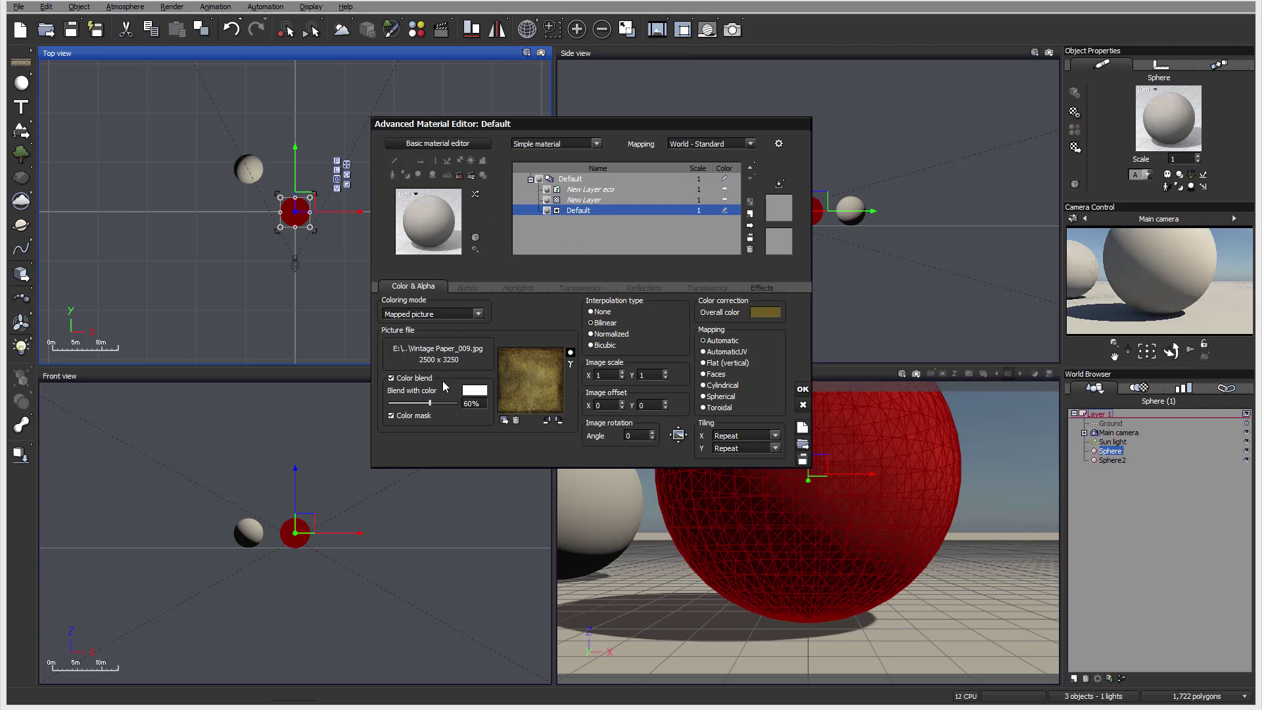
{"action": "left_click_drag", "start_coordinate": [432, 402], "coordinate": [387, 401]}
{"action": "left_click", "coordinate": [392, 415]}
Turn off Color blend so the plain vintage paper texture shows.
{"action": "left_click", "coordinate": [425, 379]}
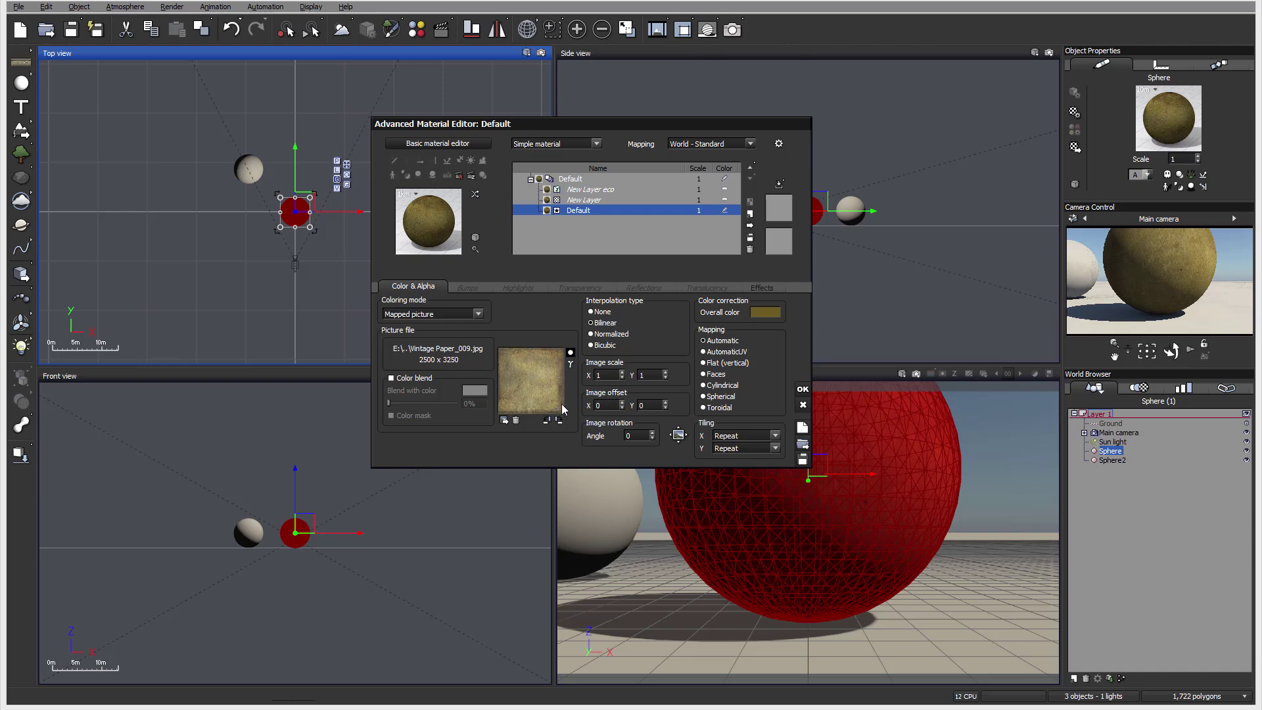
{"action": "left_click", "coordinate": [602, 407]}
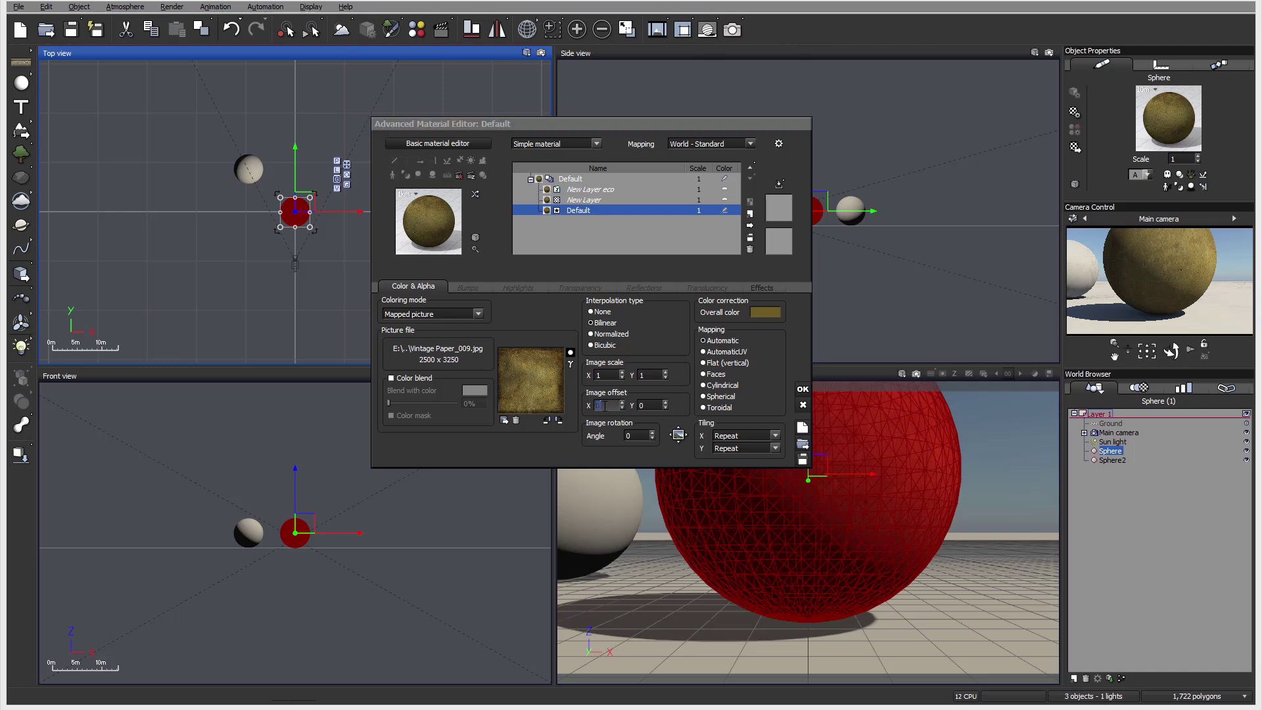
{"action": "type", "text": ".2"}
{"action": "key", "text": "Tab"}
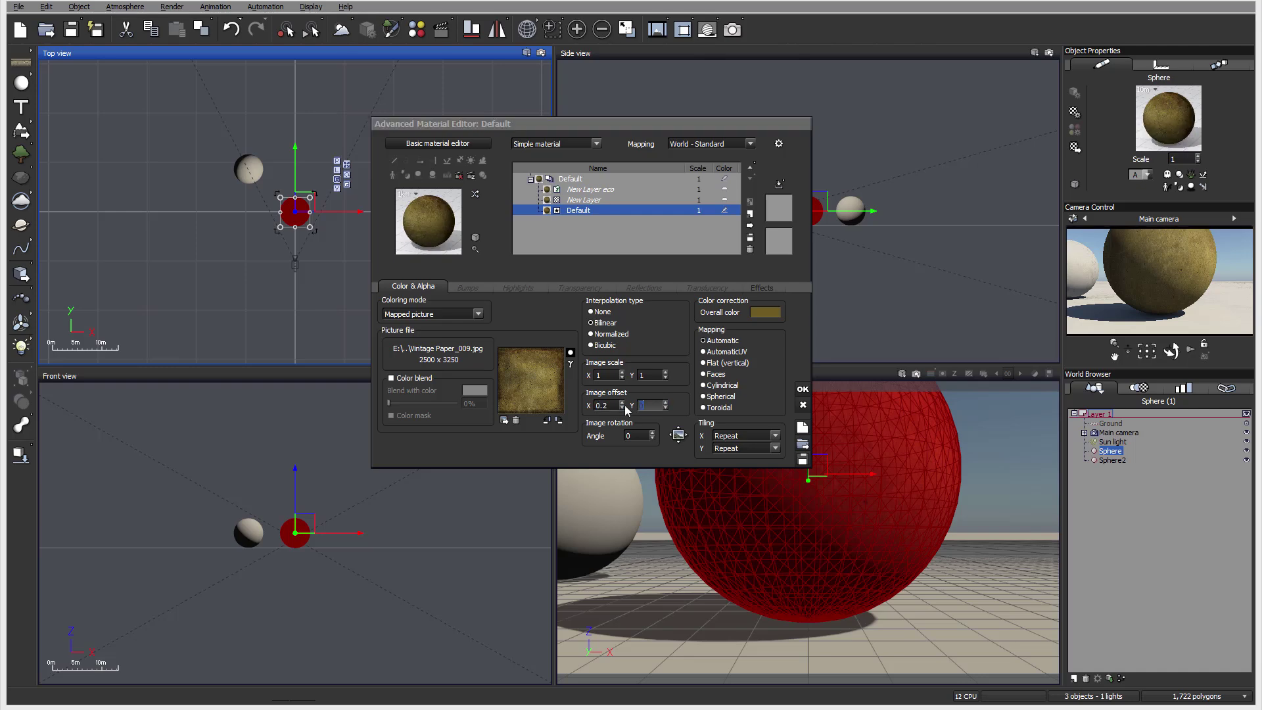
{"action": "type", "text": ".2"}
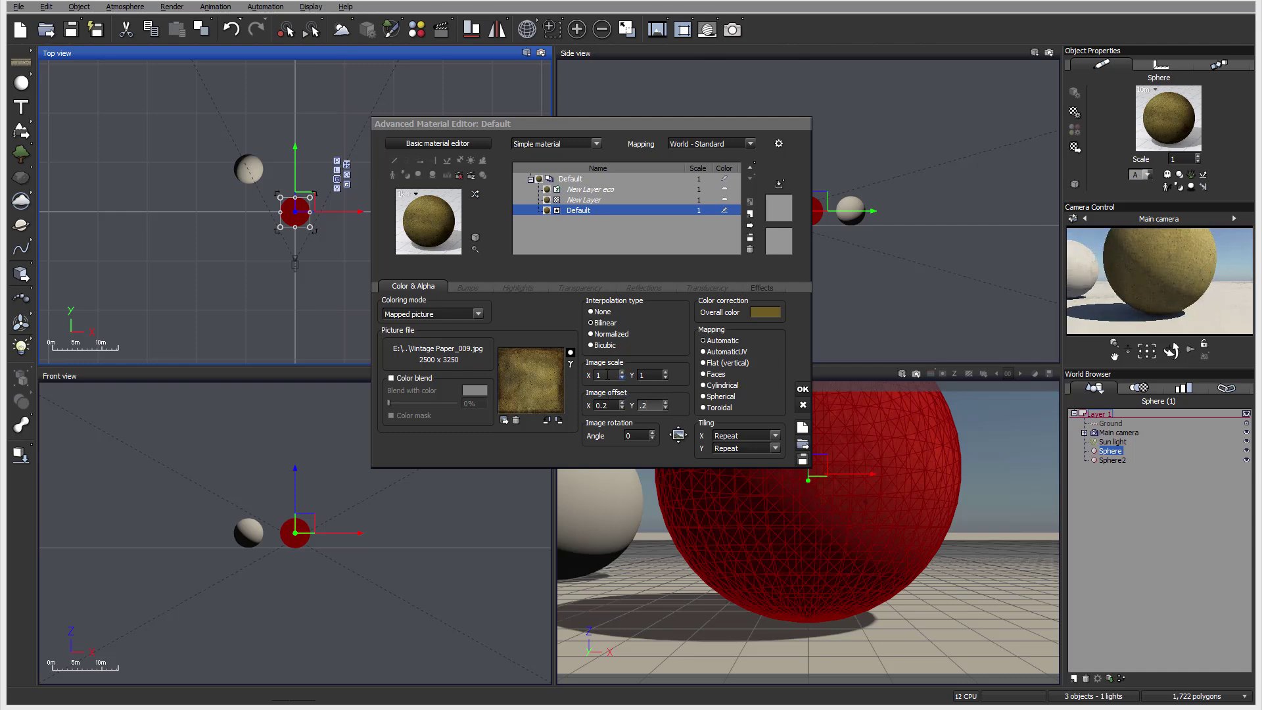
{"action": "double_click", "coordinate": [606, 405]}
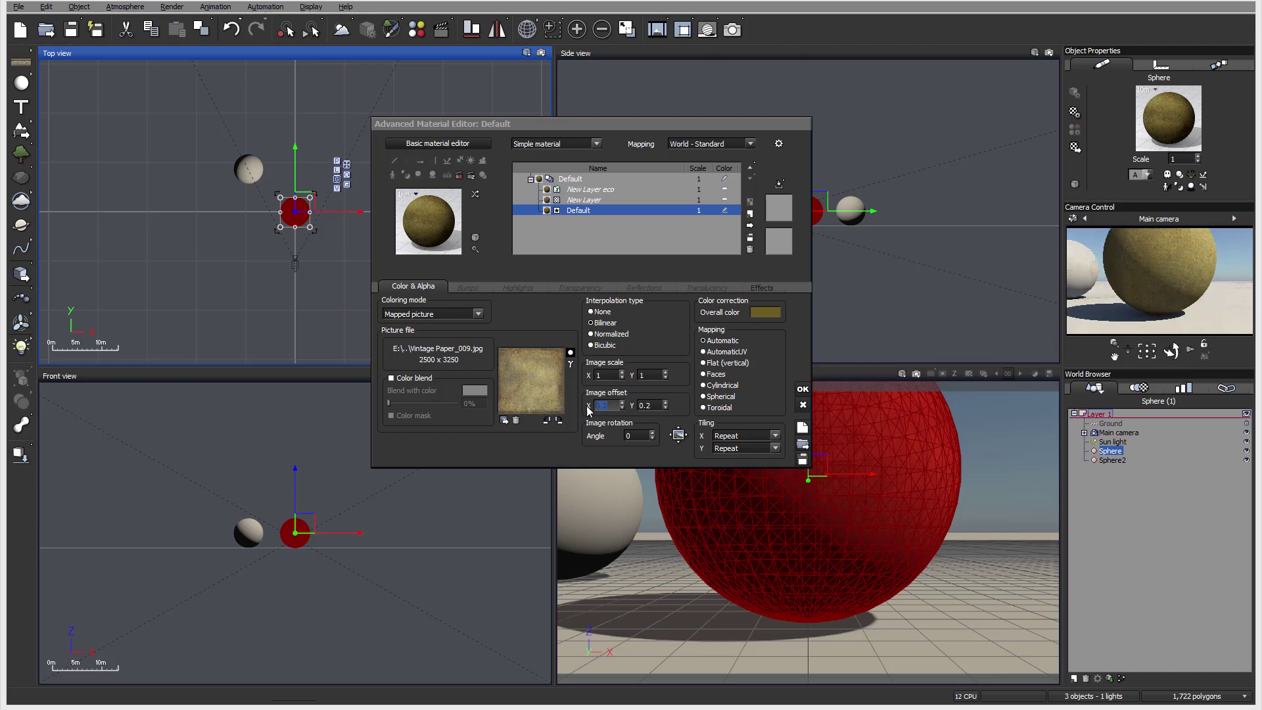
{"action": "type", "text": "0"}
{"action": "key", "text": "Tab"}
{"action": "type", "text": "0"}
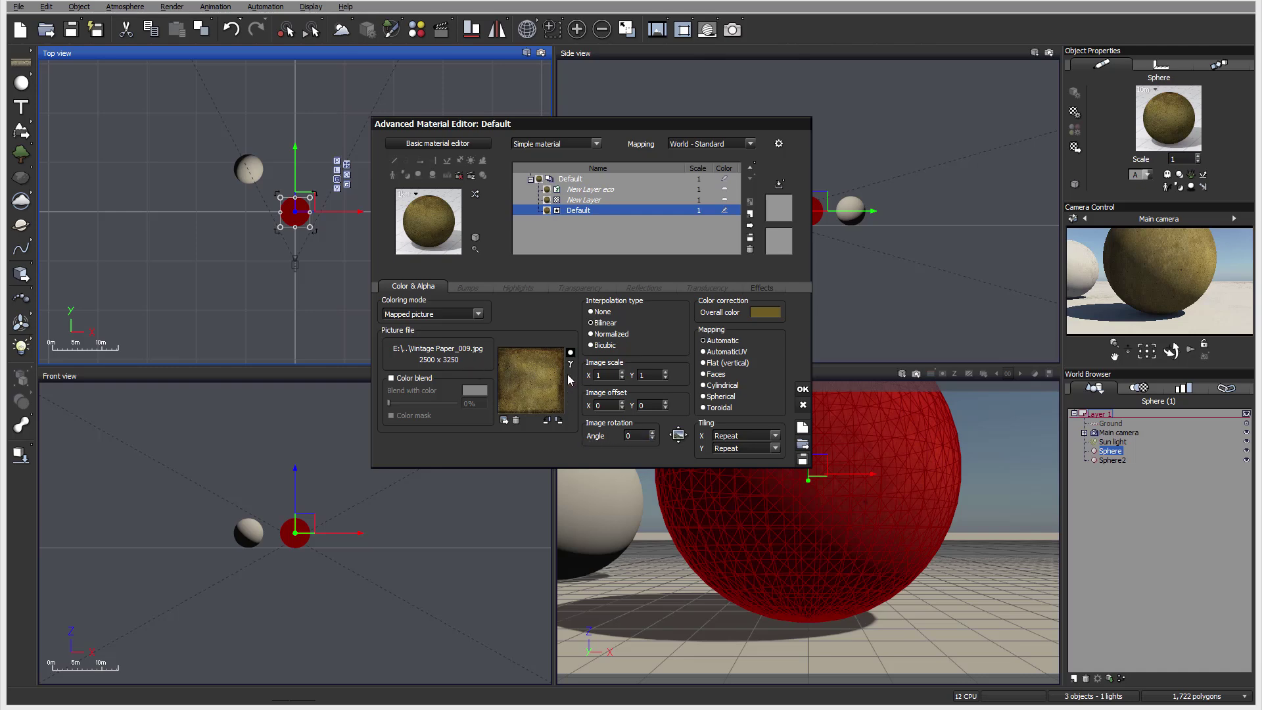
Reposition the paper texture to offset X -3.16, Y 1.63 with a -316.7 rotation angle.
{"action": "left_click", "coordinate": [679, 435]}
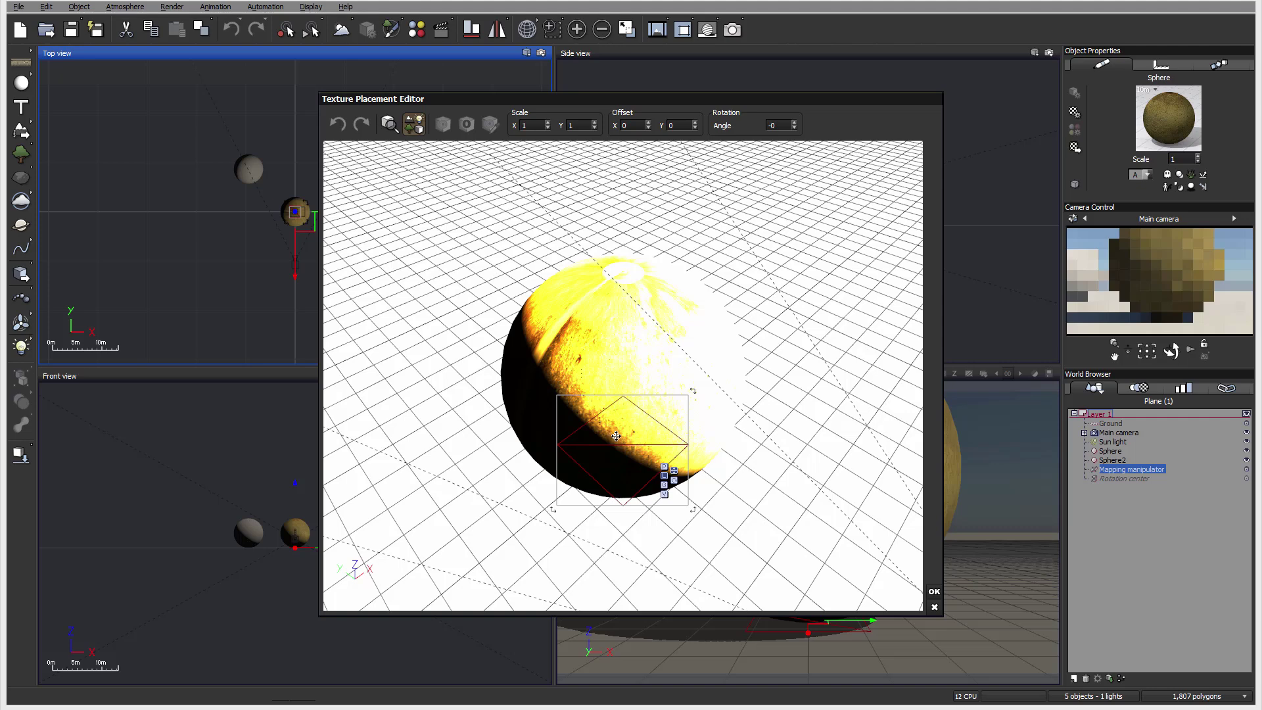
{"action": "left_click_drag", "start_coordinate": [616, 436], "coordinate": [626, 538]}
{"action": "left_click_drag", "start_coordinate": [629, 534], "coordinate": [670, 479]}
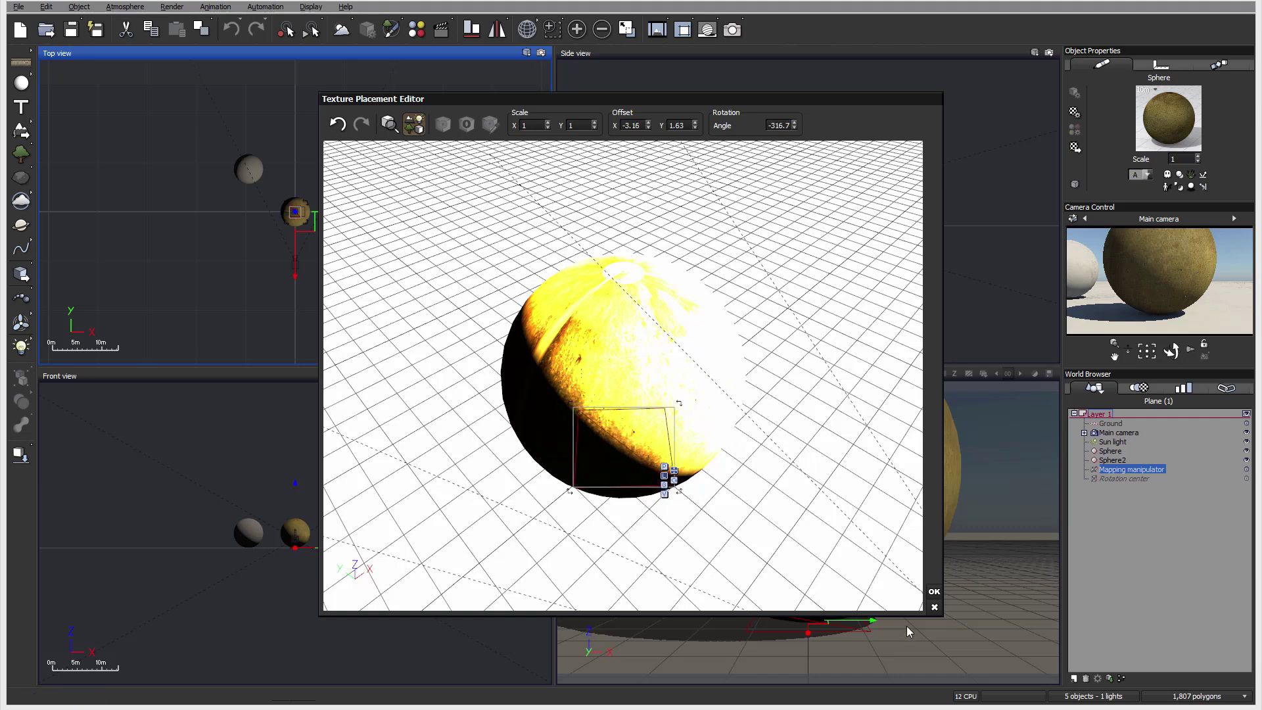
{"action": "left_click", "coordinate": [934, 591]}
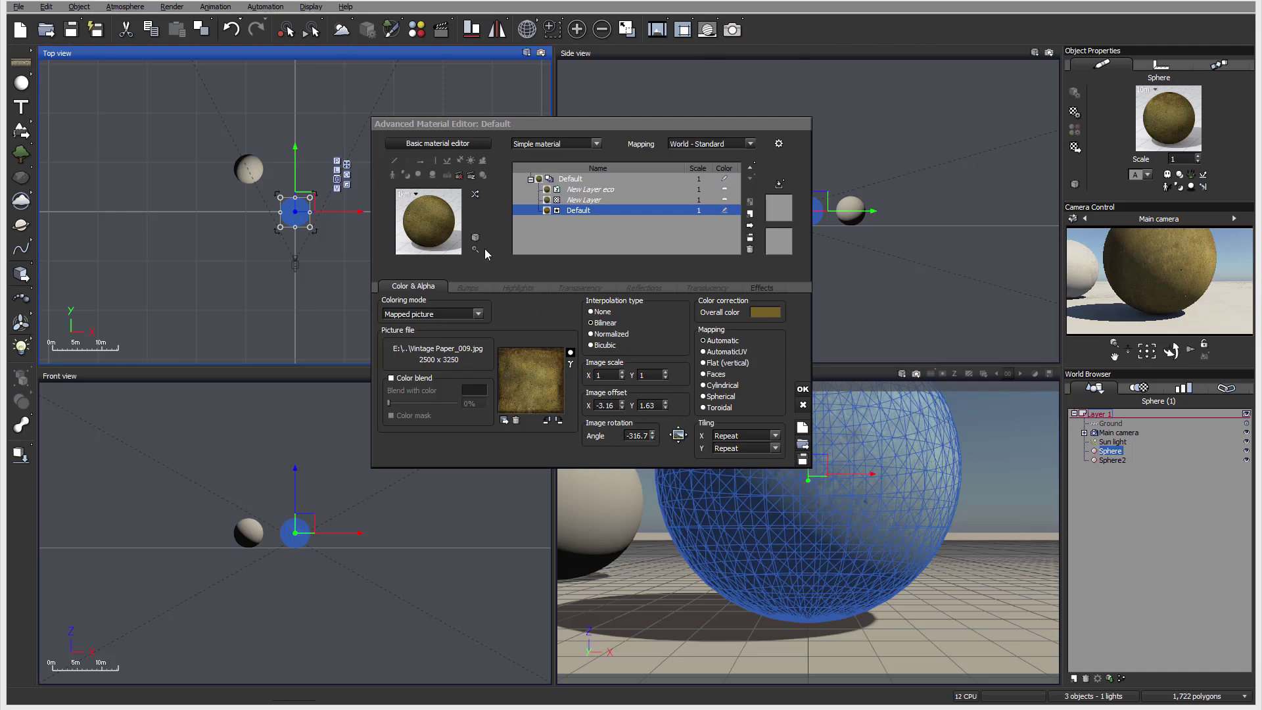
Briefly set the overall colour correction to green, then reset it to its original olive-gold.
{"action": "left_click", "coordinate": [774, 310]}
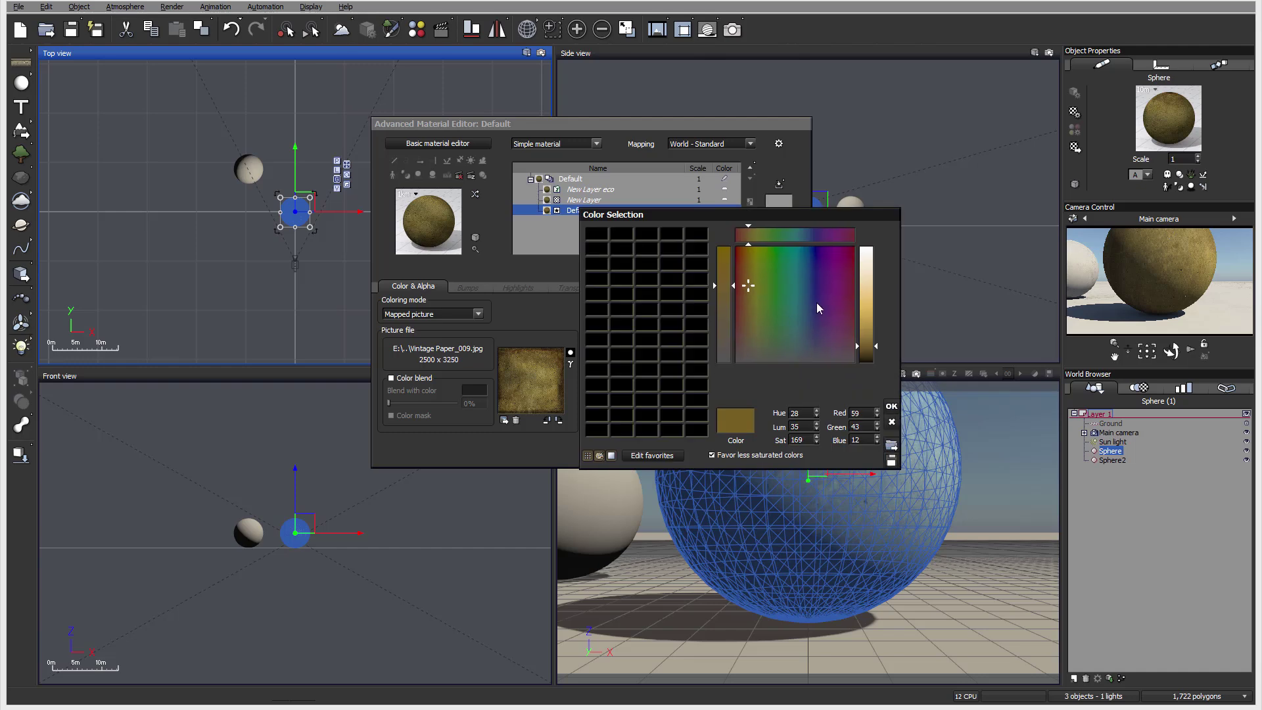
{"action": "left_click", "coordinate": [892, 407]}
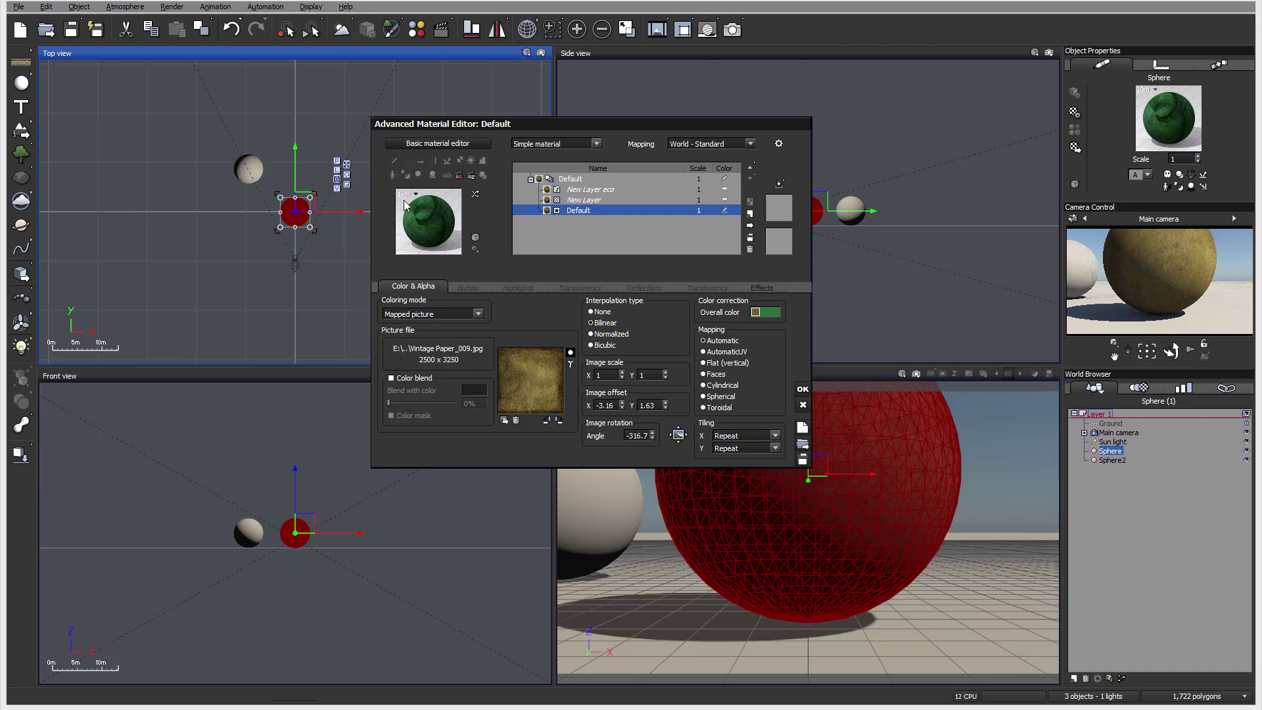
{"action": "right_click", "coordinate": [775, 312]}
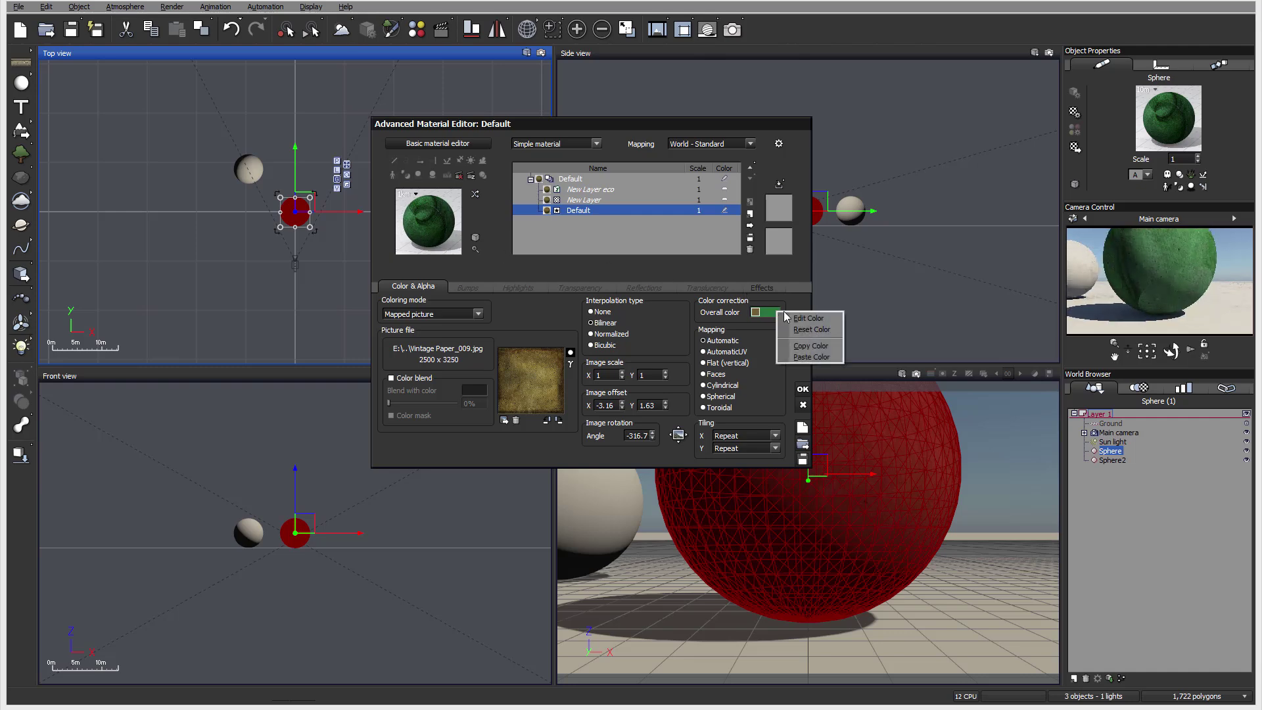
{"action": "left_click", "coordinate": [832, 329]}
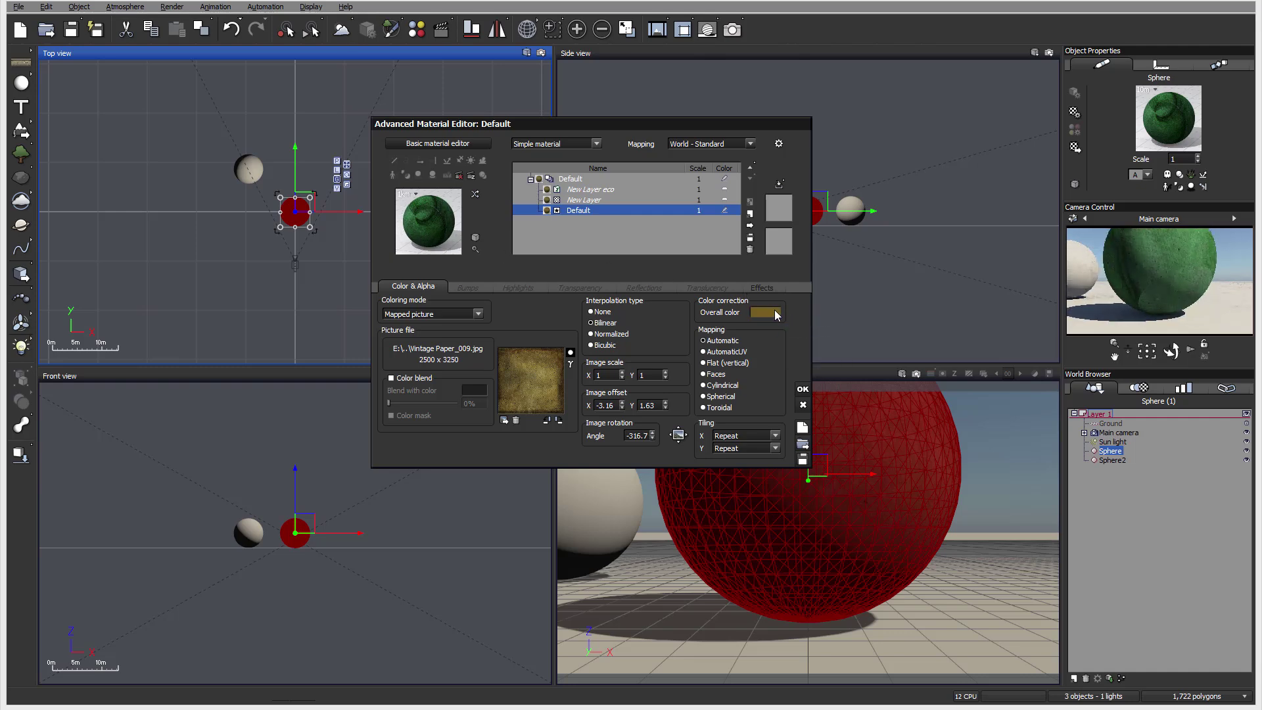
Set the image rotation angle of the paper texture to 0.
{"action": "left_click", "coordinate": [637, 436]}
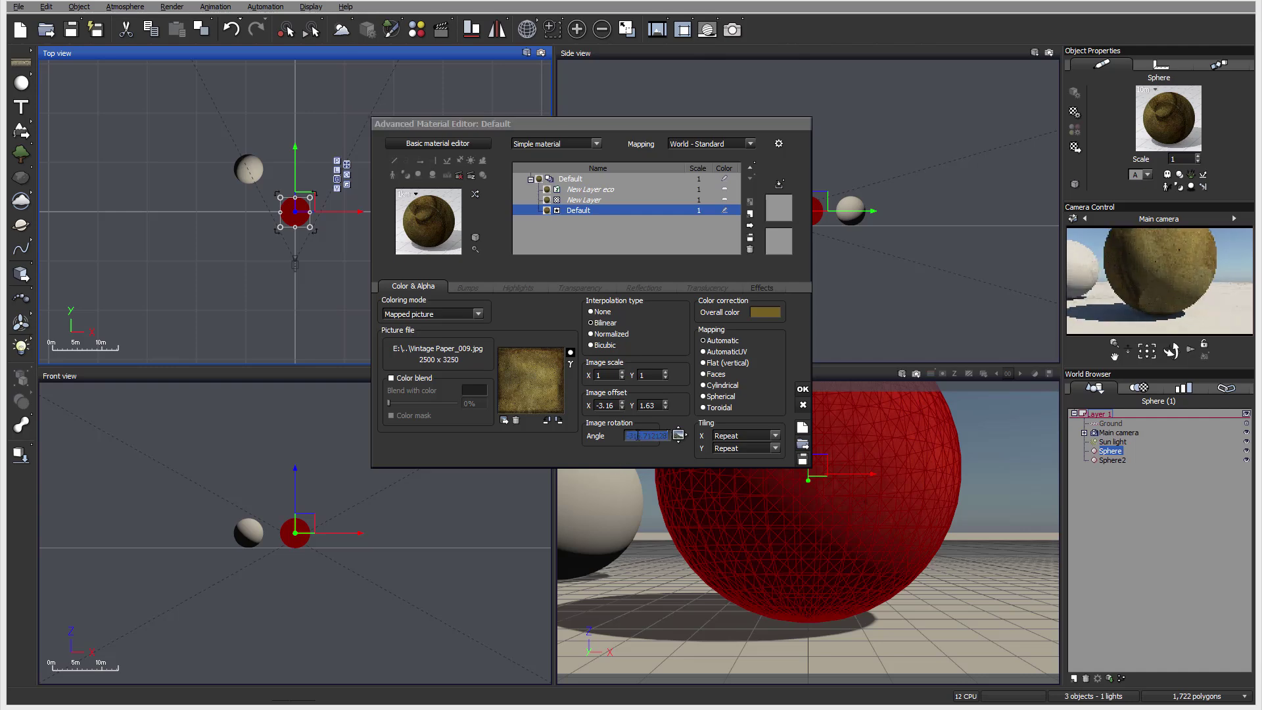
{"action": "type", "text": "0"}
{"action": "key", "text": "Return"}
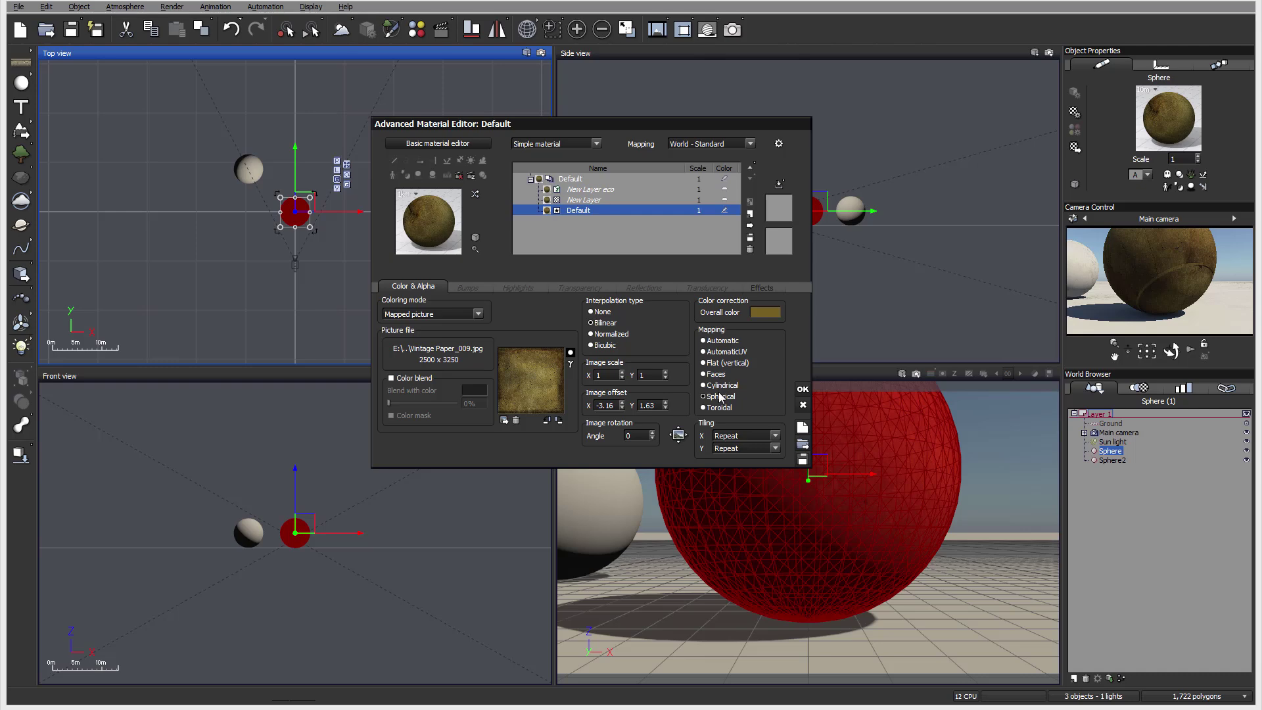
Set the image scale of Vintage Paper_009.jpg to 0.2 in both X and Y.
{"action": "left_click", "coordinate": [720, 342]}
{"action": "double_click", "coordinate": [602, 375]}
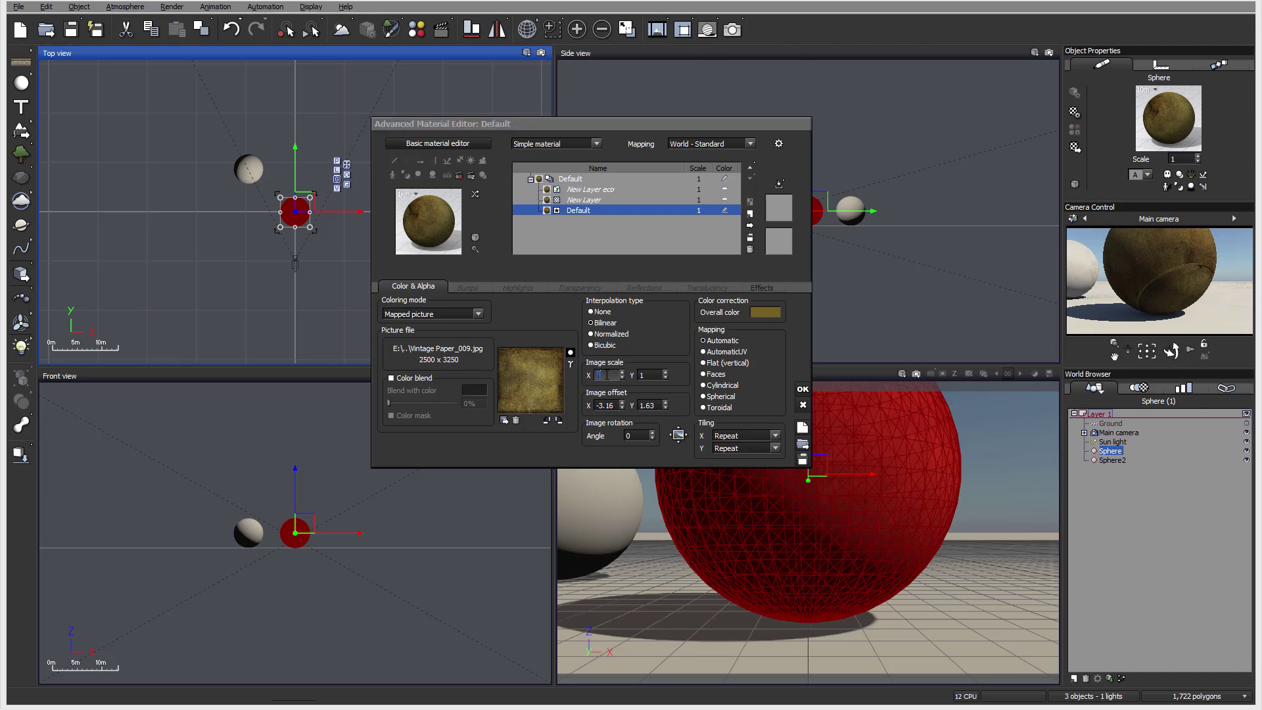
{"action": "type", "text": "0.2"}
{"action": "left_click", "coordinate": [648, 373]}
{"action": "type", "text": "0."}
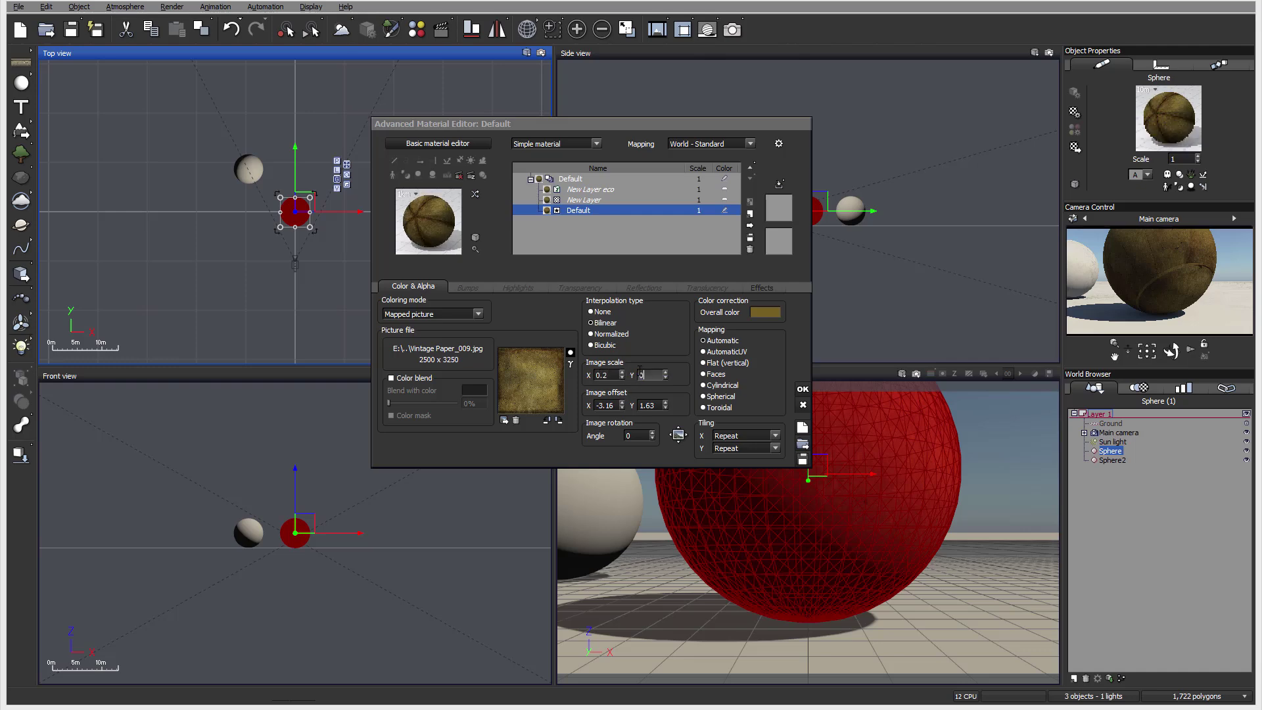
{"action": "type", "text": "2"}
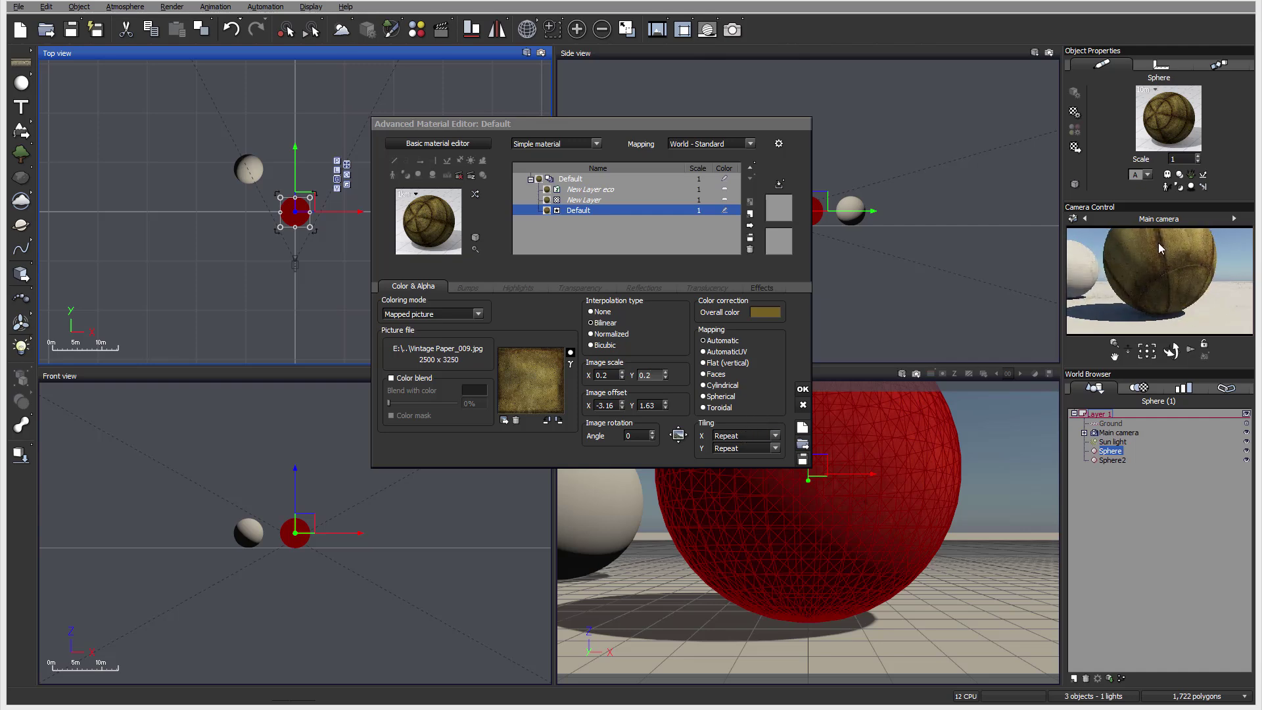
{"action": "key", "text": "Return"}
Set both Tiling X and Tiling Y to Once.
{"action": "left_click", "coordinate": [775, 437]}
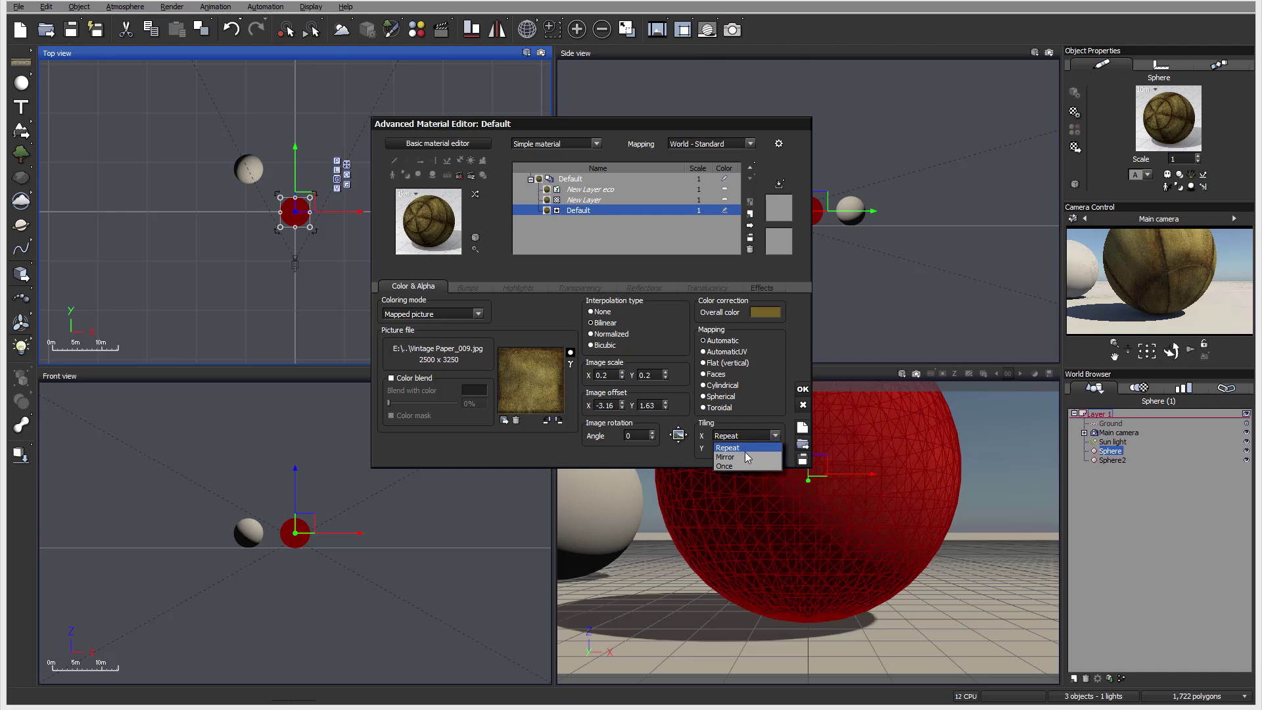
{"action": "left_click", "coordinate": [776, 451]}
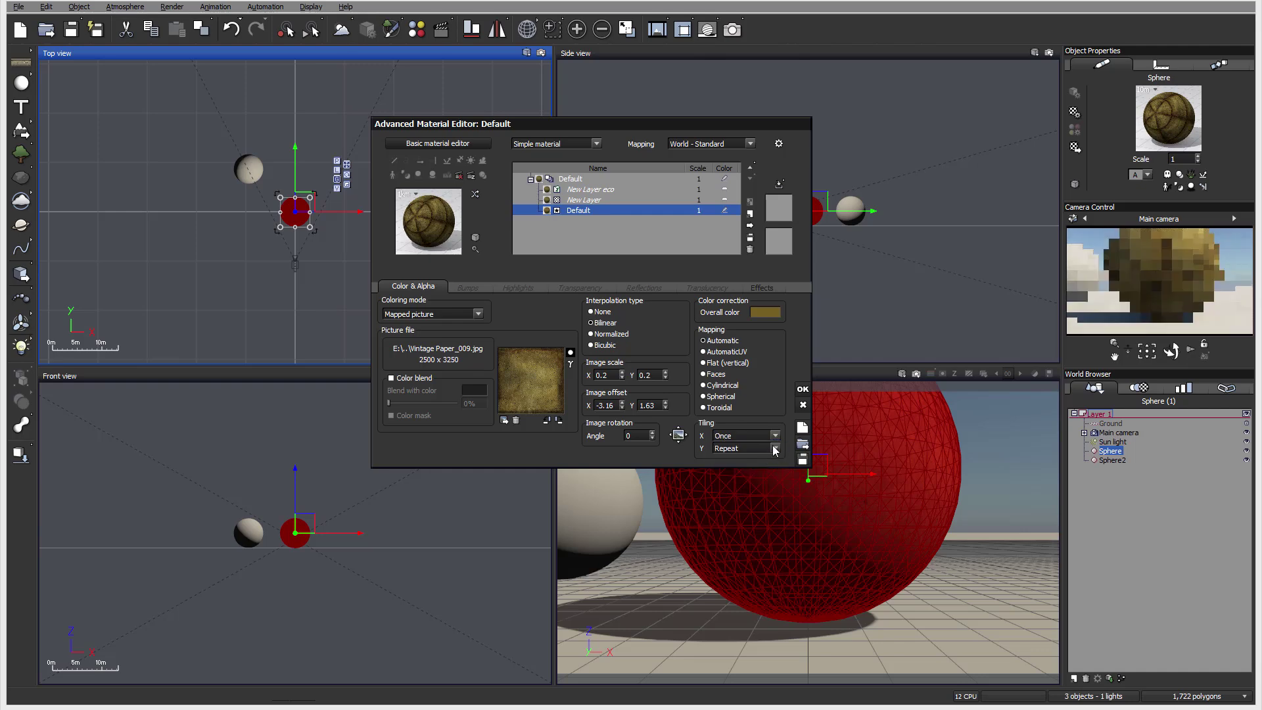
{"action": "left_click", "coordinate": [776, 450]}
{"action": "left_click", "coordinate": [759, 483]}
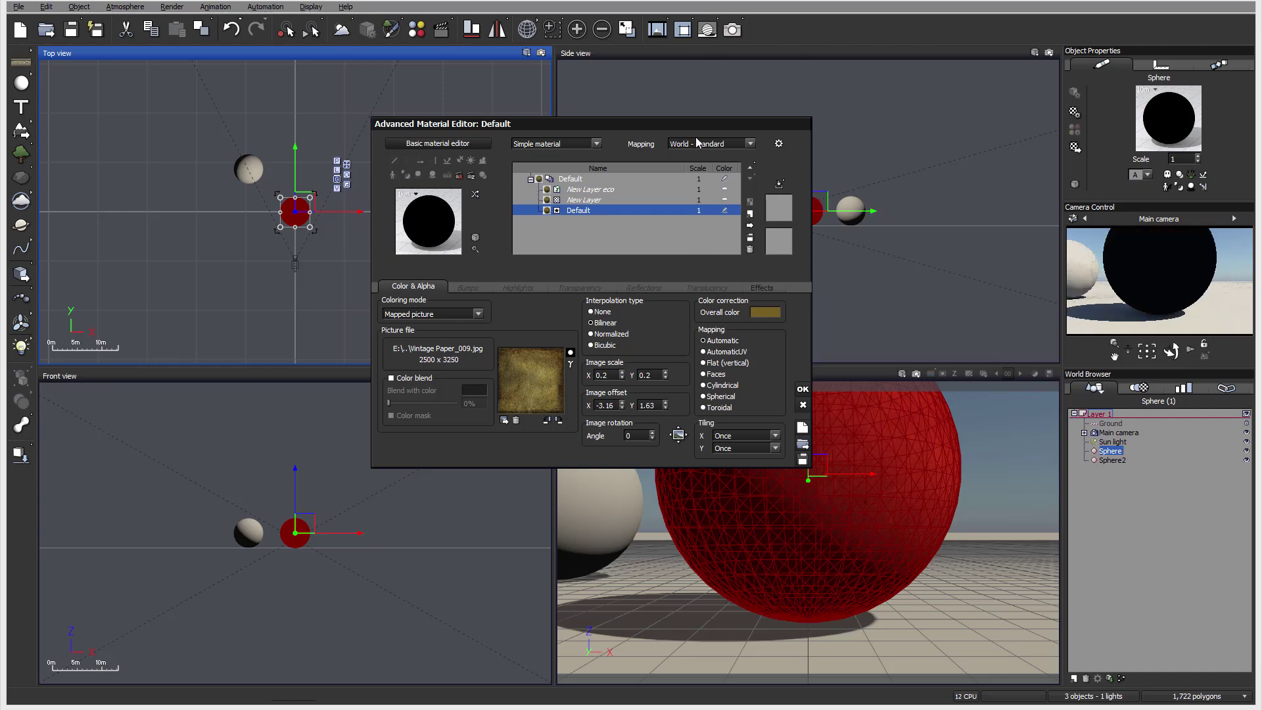
Move the material editor aside and rotate the sphere in the Top view.
{"action": "left_click_drag", "start_coordinate": [702, 122], "coordinate": [636, 236]}
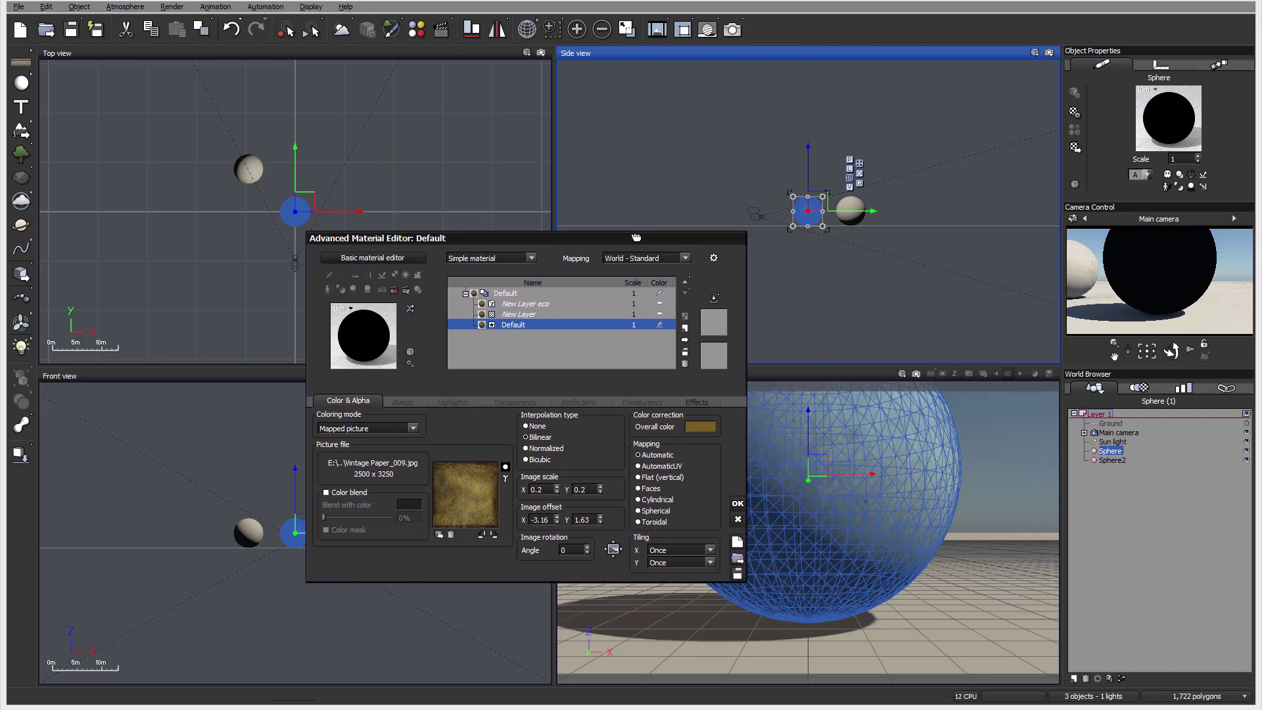
{"action": "left_click", "coordinate": [309, 222]}
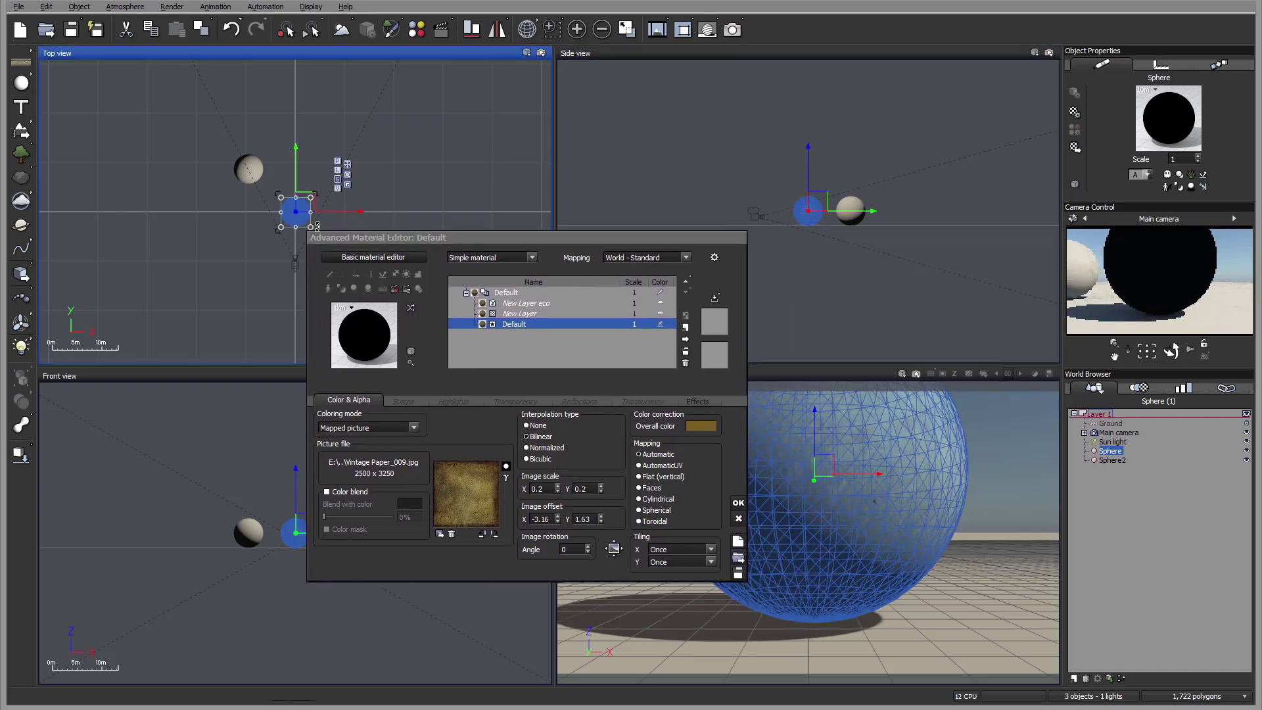
{"action": "left_click_drag", "start_coordinate": [317, 226], "coordinate": [287, 168]}
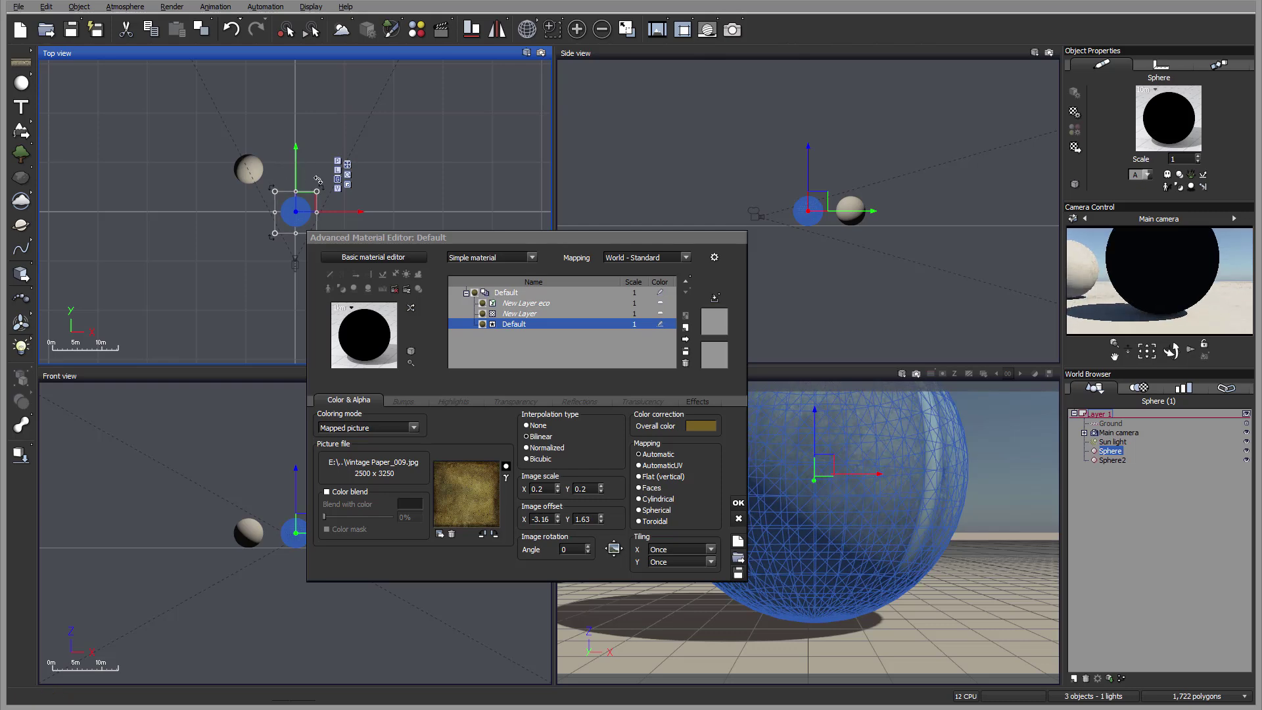
{"action": "mouse_move", "coordinate": [318, 180]}
{"action": "left_mouse_down"}
{"action": "mouse_move", "coordinate": [291, 163]}
{"action": "mouse_move", "coordinate": [309, 166]}
{"action": "left_mouse_up"}
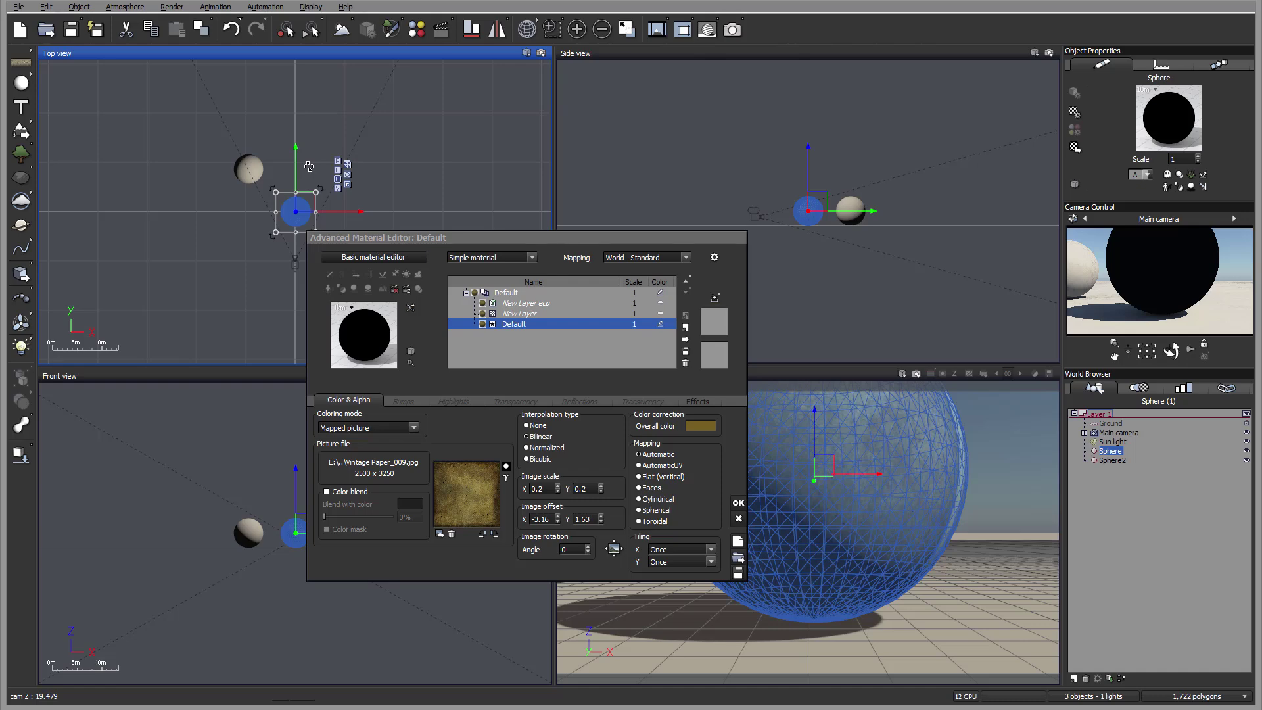
Close the material editor and rotate the sphere in the Side view.
{"action": "left_click", "coordinate": [848, 227]}
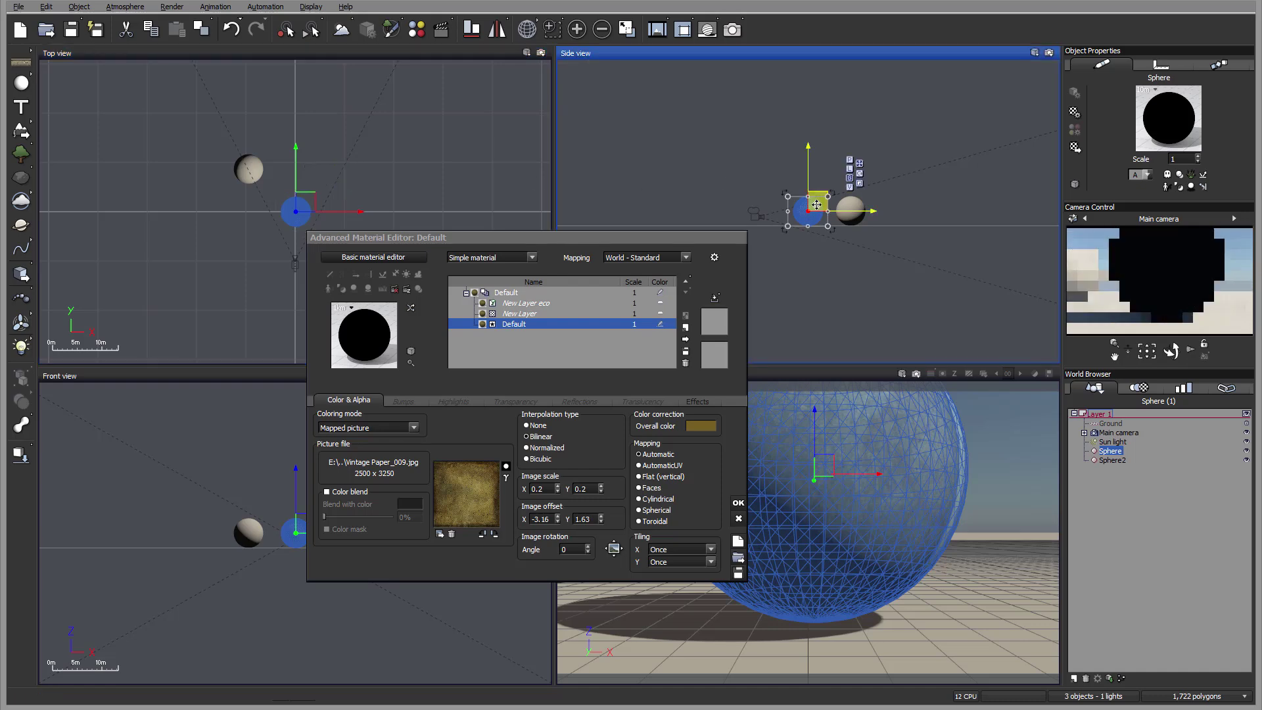
{"action": "left_click", "coordinate": [838, 234]}
{"action": "left_click", "coordinate": [818, 211]}
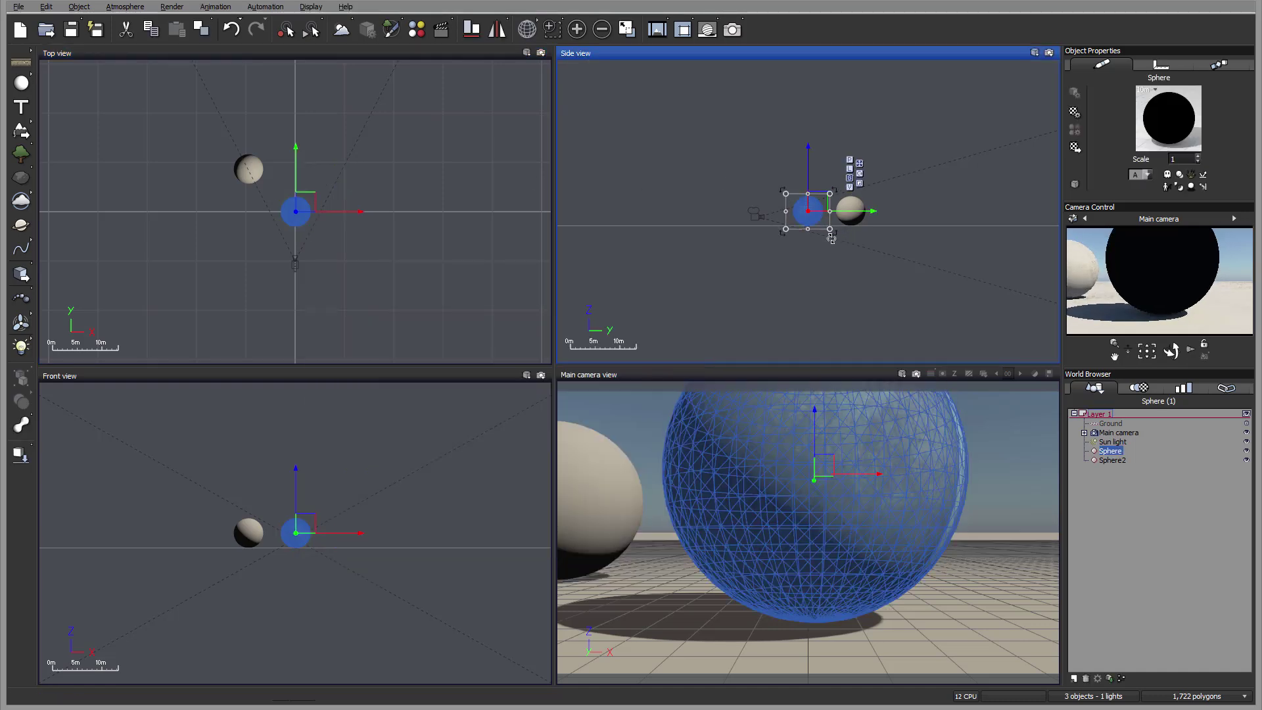
{"action": "left_click_drag", "start_coordinate": [831, 238], "coordinate": [790, 246]}
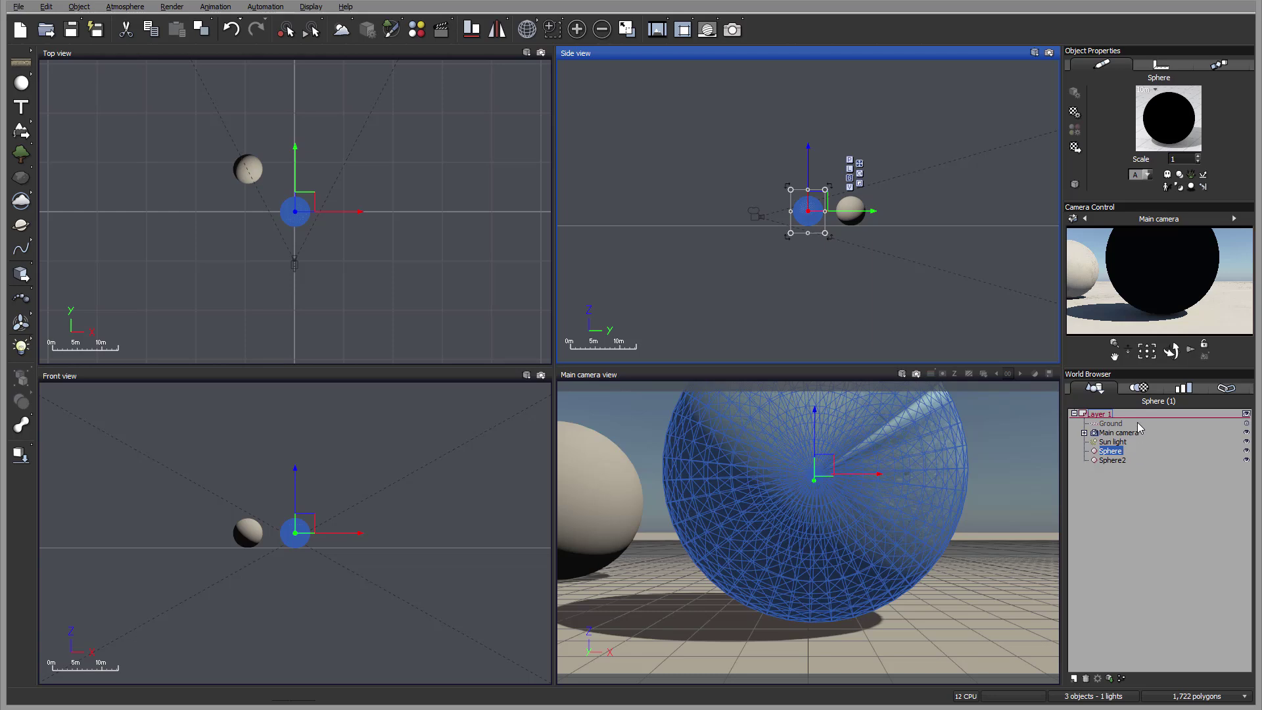
Reopen the sphere's material editor and select the Default layer's Color & Alpha settings.
{"action": "double_click", "coordinate": [1167, 134]}
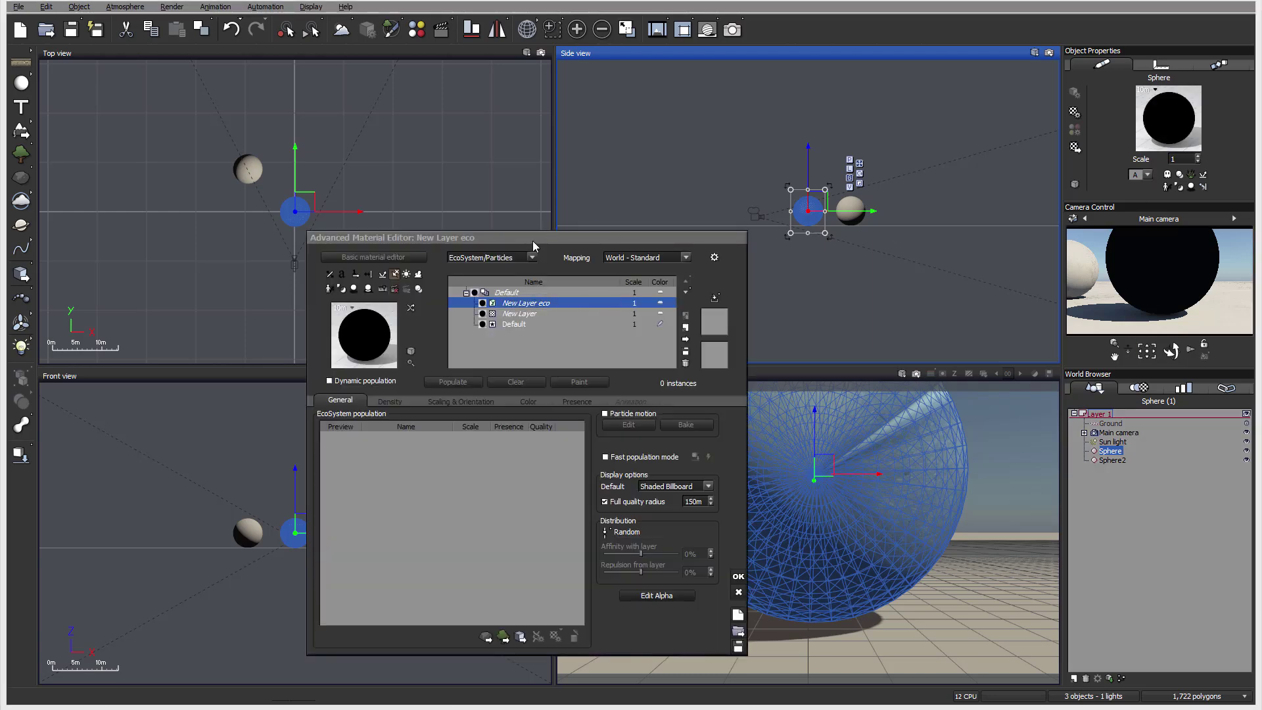
{"action": "left_click_drag", "start_coordinate": [533, 242], "coordinate": [561, 171]}
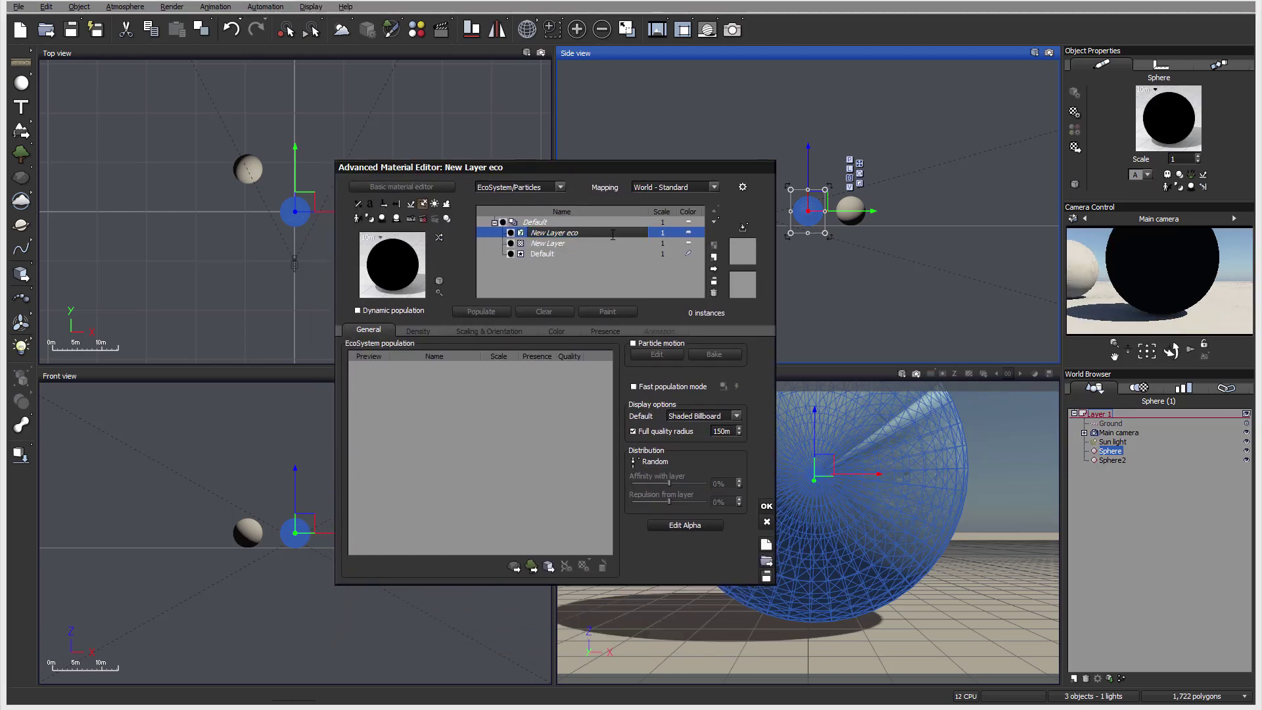
{"action": "left_click", "coordinate": [555, 244]}
{"action": "left_click", "coordinate": [544, 256]}
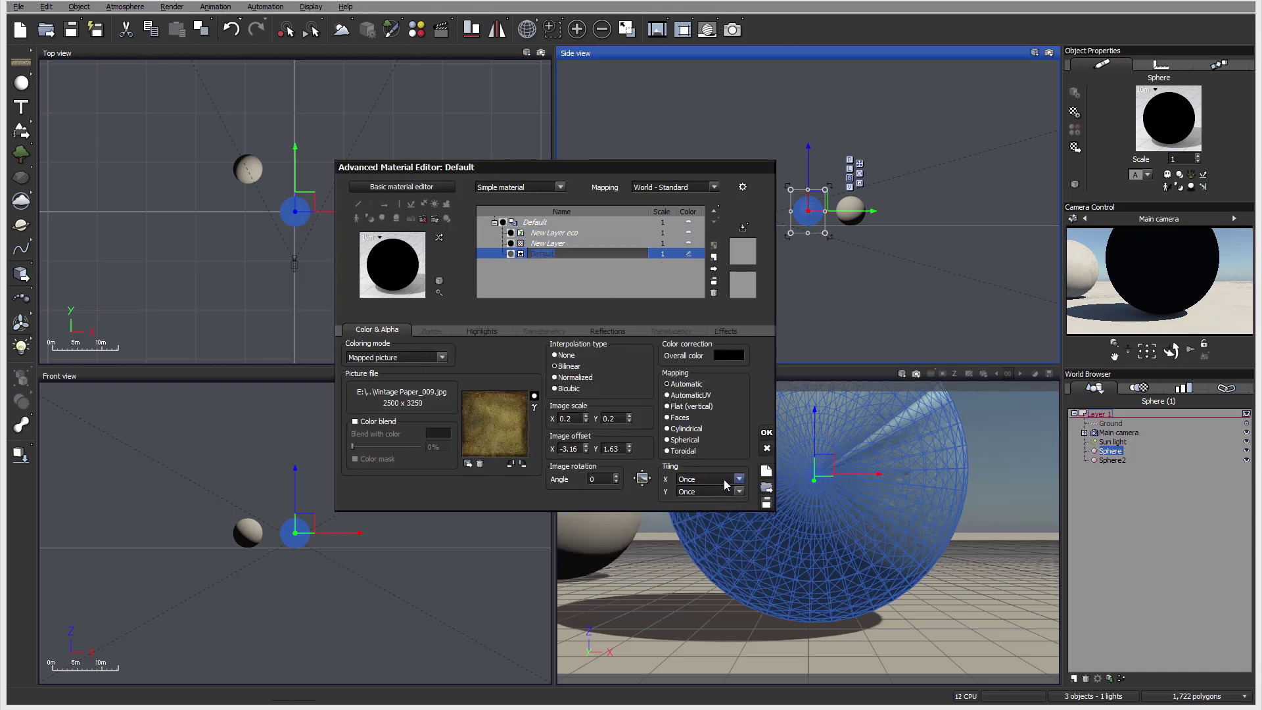
Change Tiling X and Tiling Y of Vintage Paper_009.jpg from Once to Repeat.
{"action": "left_click", "coordinate": [739, 479]}
{"action": "left_click", "coordinate": [735, 462]}
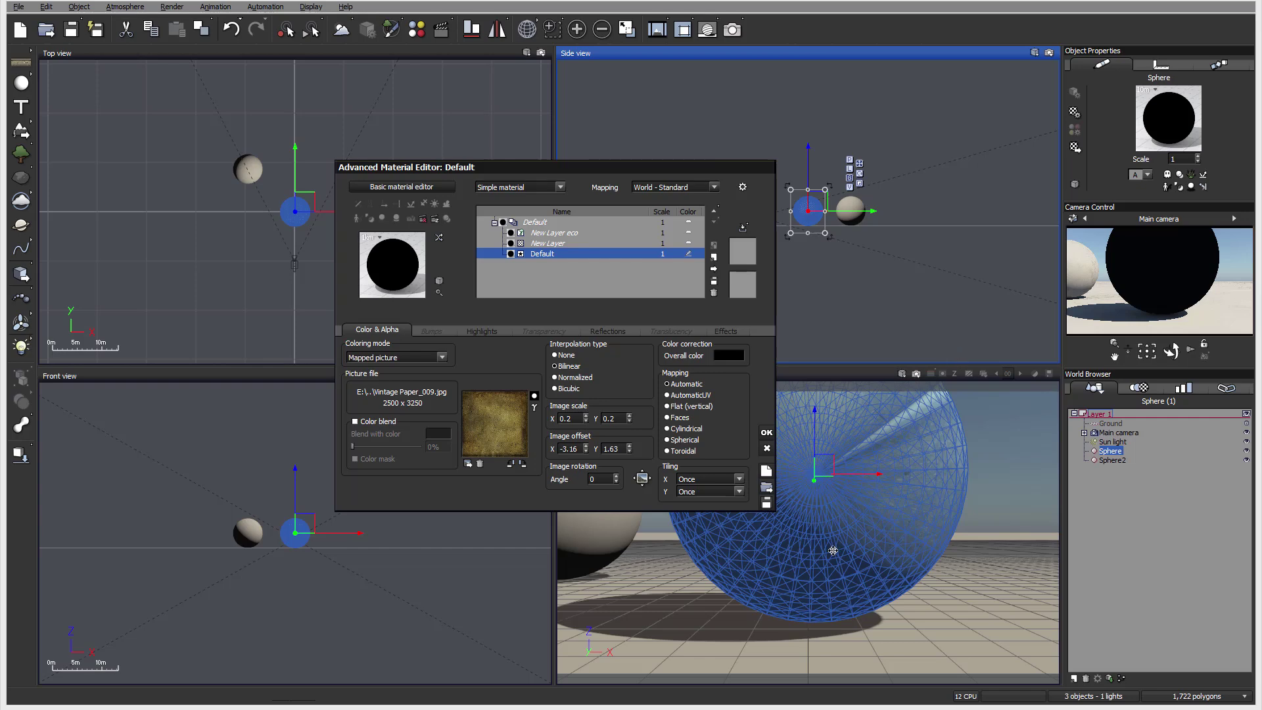
{"action": "left_click", "coordinate": [737, 479]}
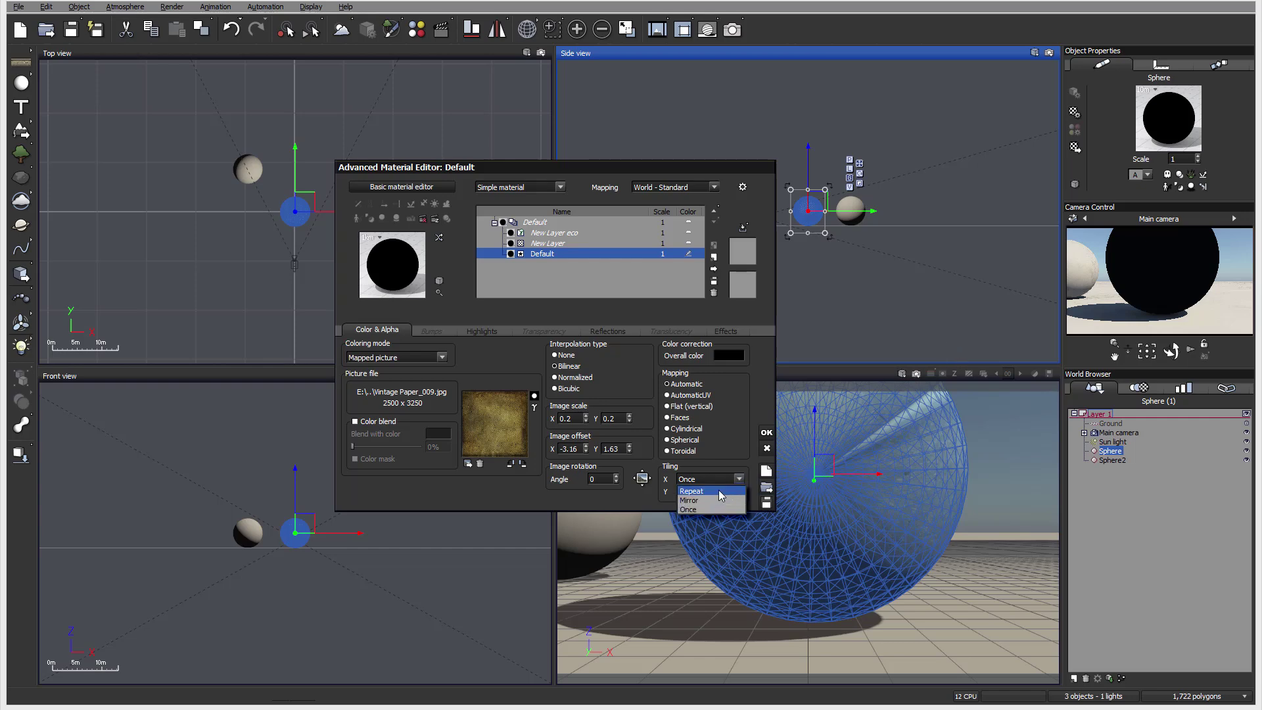
{"action": "left_click", "coordinate": [720, 497]}
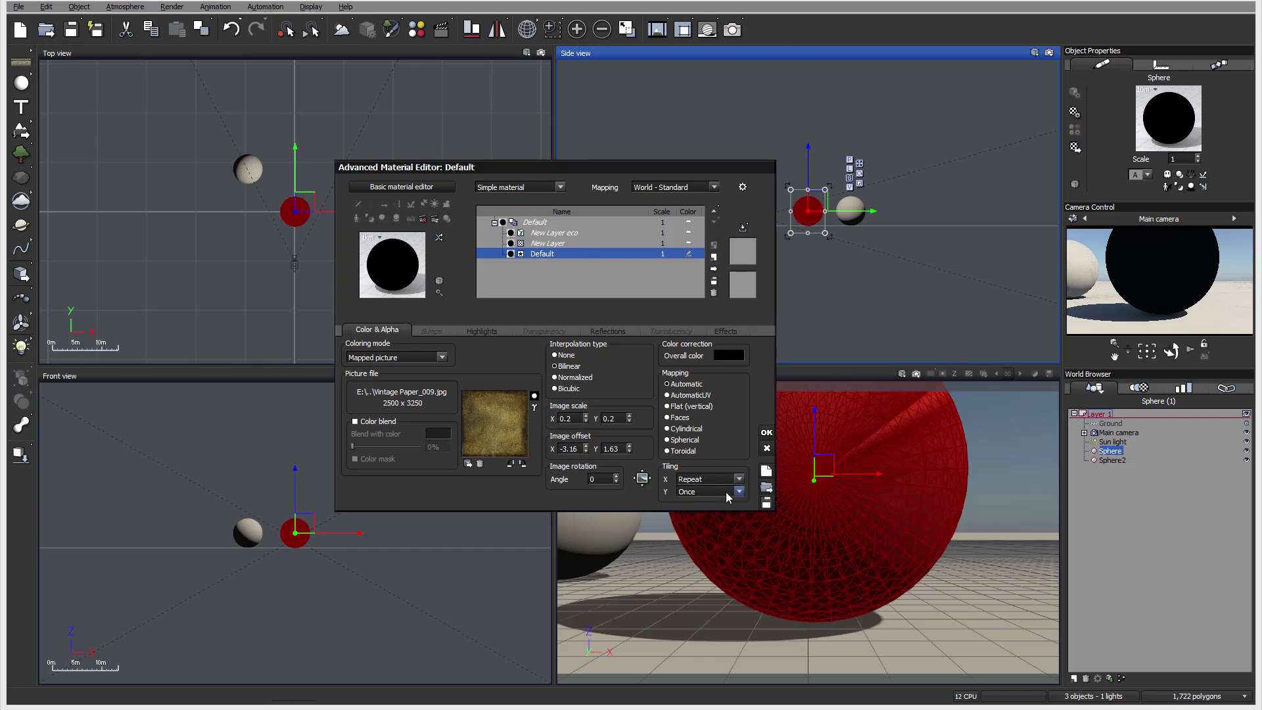
{"action": "left_click", "coordinate": [738, 492]}
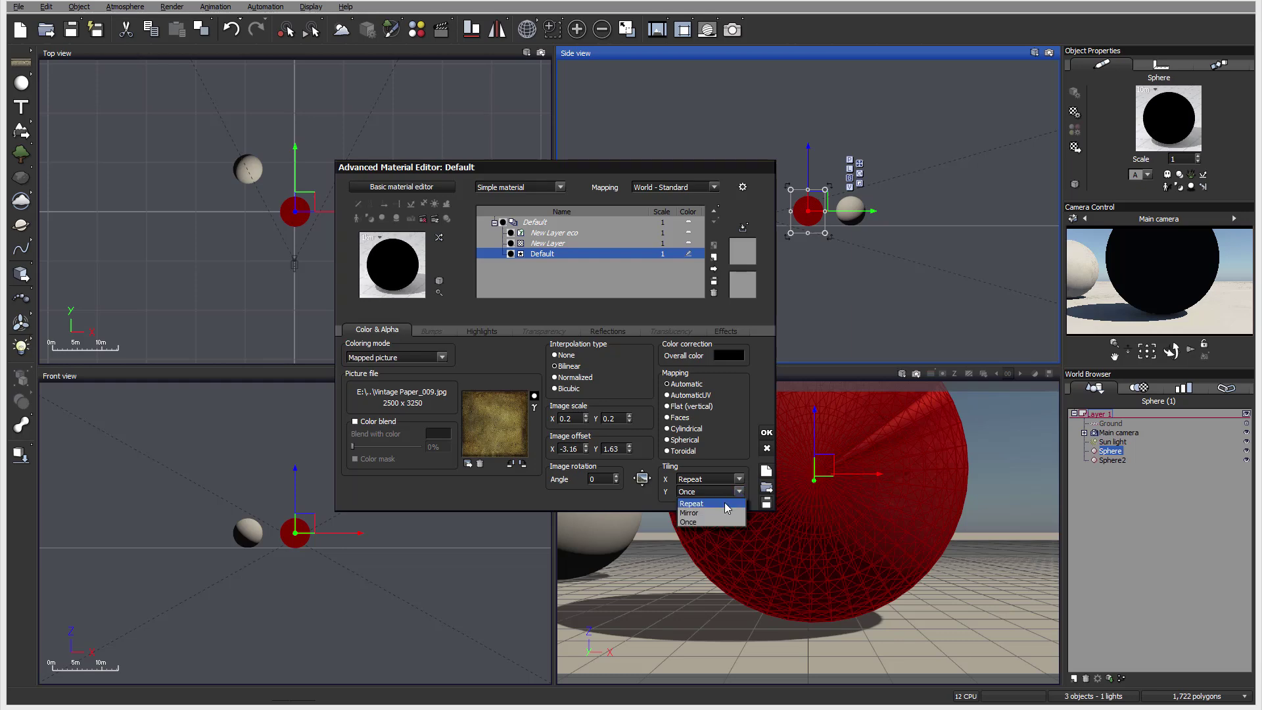
{"action": "left_click", "coordinate": [720, 509]}
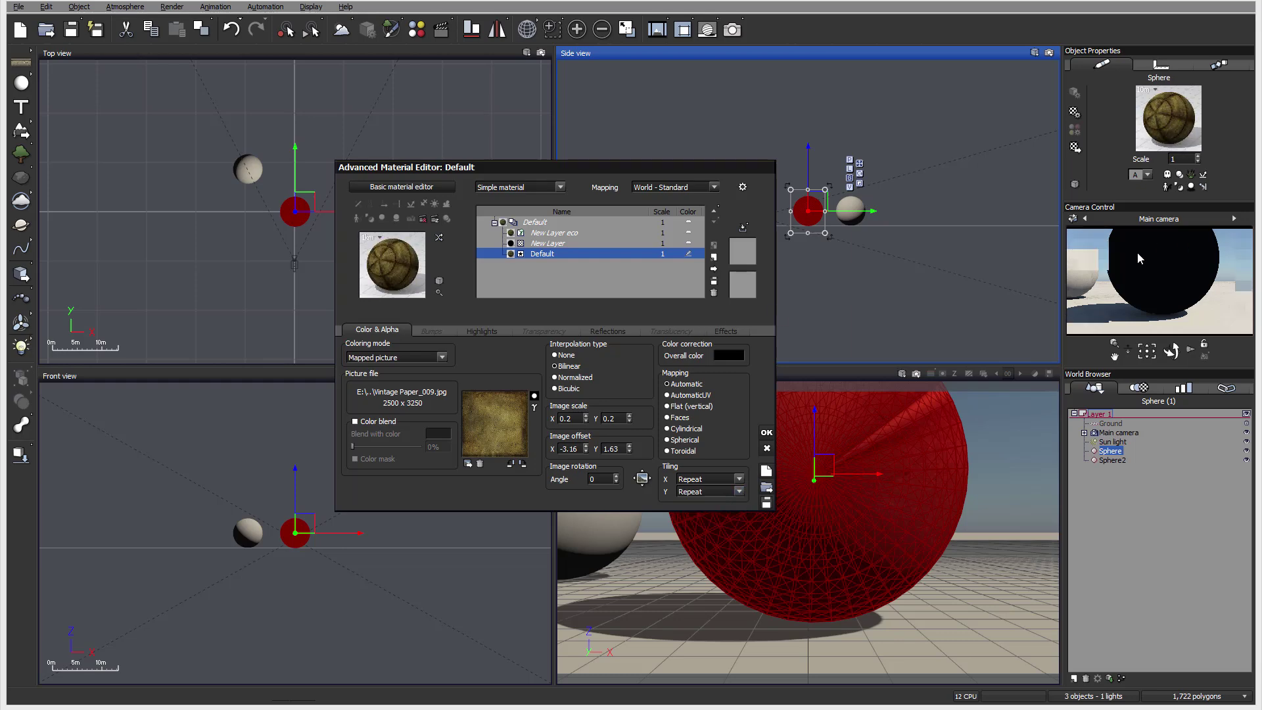